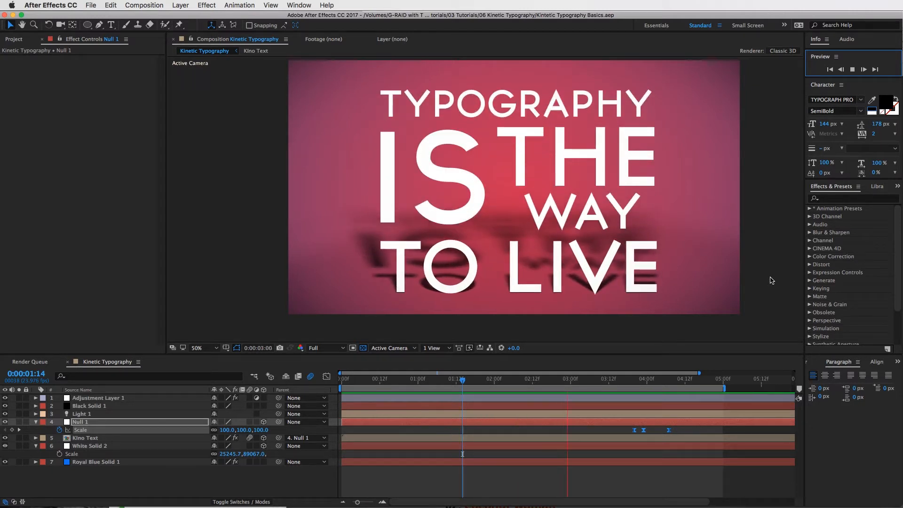
Preview the finished Kinetic Typography animation and stop playback.
key("space")
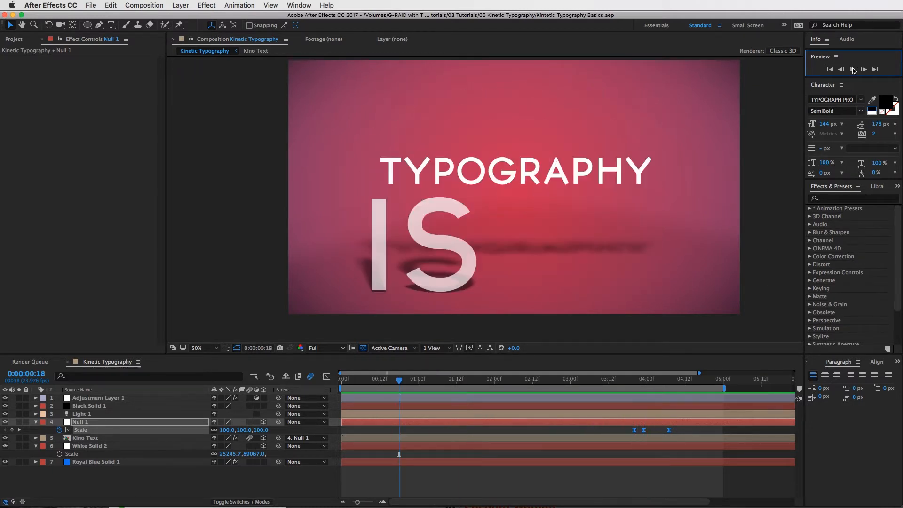
left_click(853, 70)
key("space")
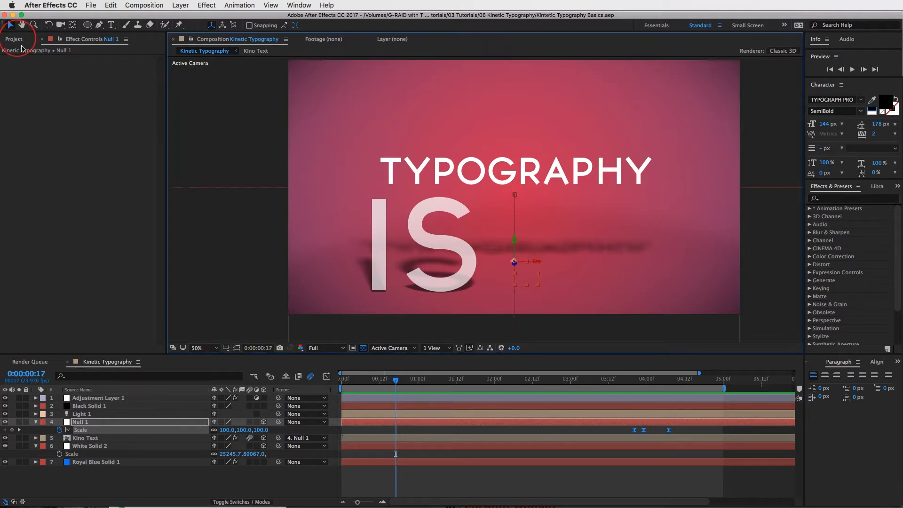
Create a new 1920 x 1080 composition named Kinetic TEXT with a duration of 0:00:08:00.
left_click(14, 39)
left_click(28, 349)
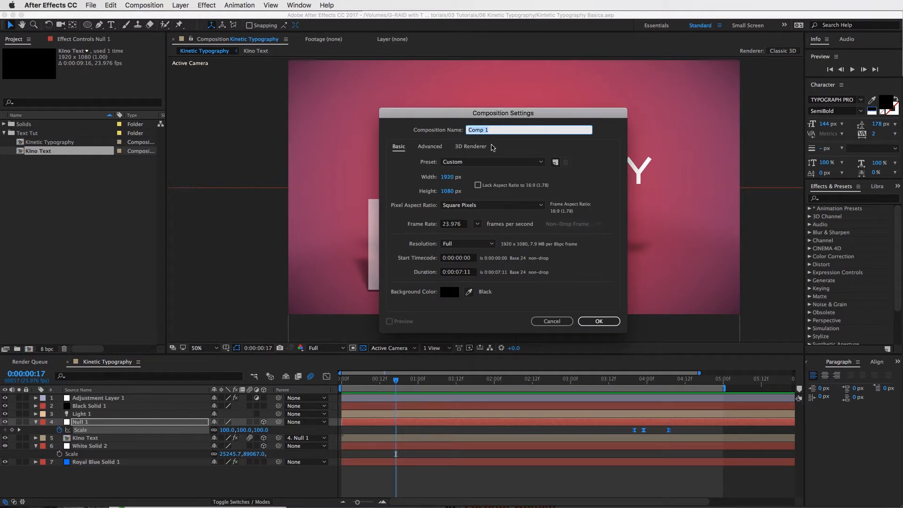
type("Kinetic Te")
left_click(463, 273)
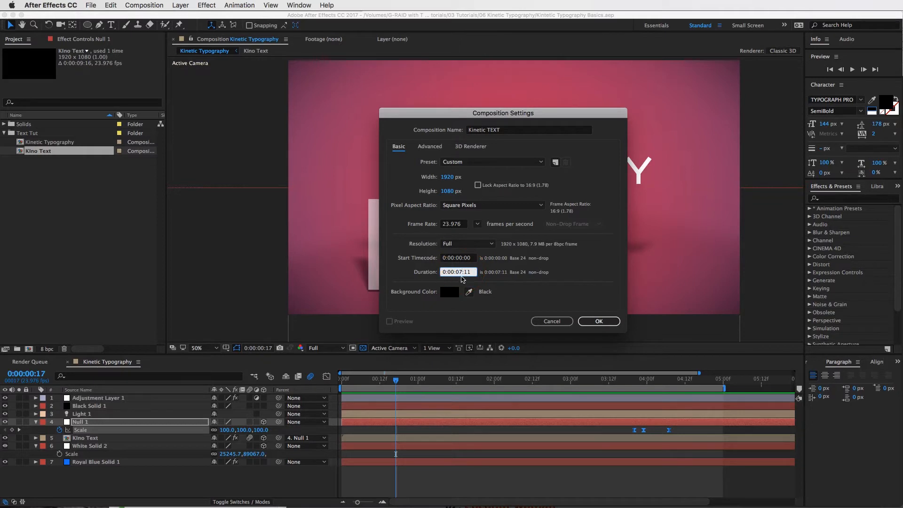
key("BackSpace")
left_click(595, 321)
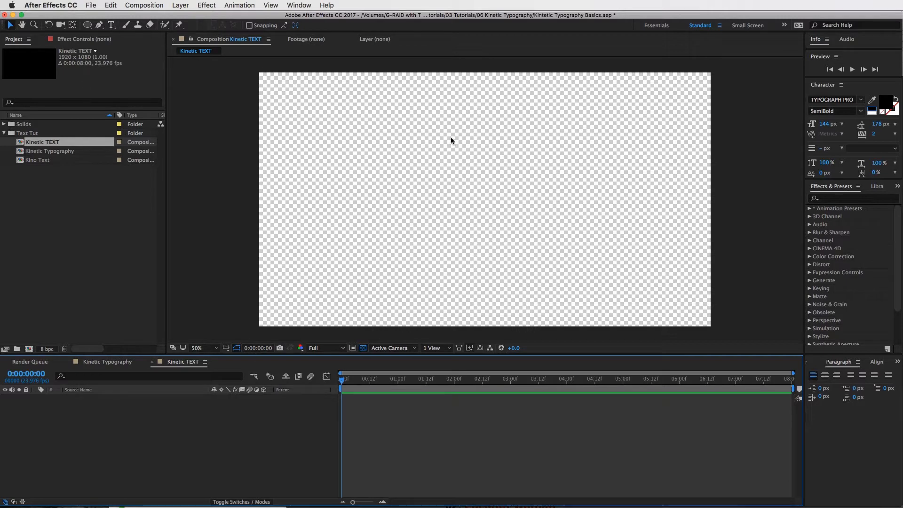
Add a text layer reading "Typography" and place it centred near the top of the frame.
left_click(112, 26)
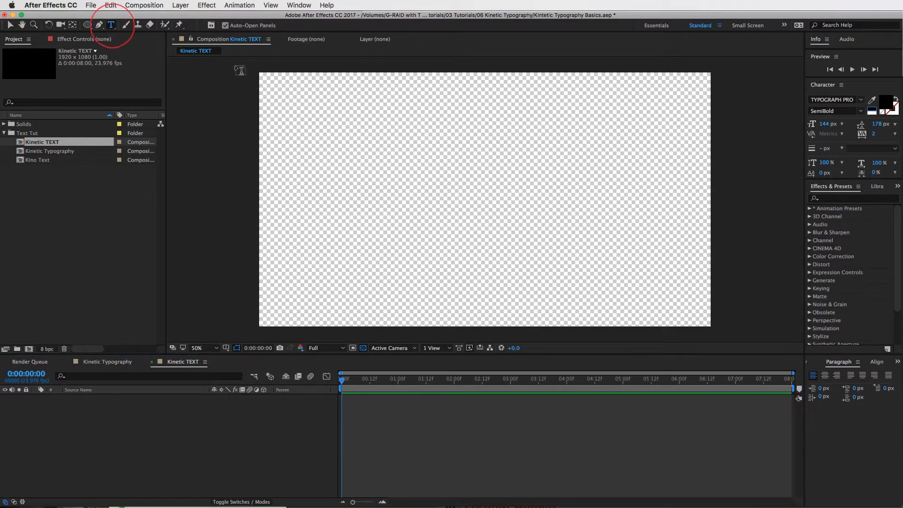
left_click(416, 153)
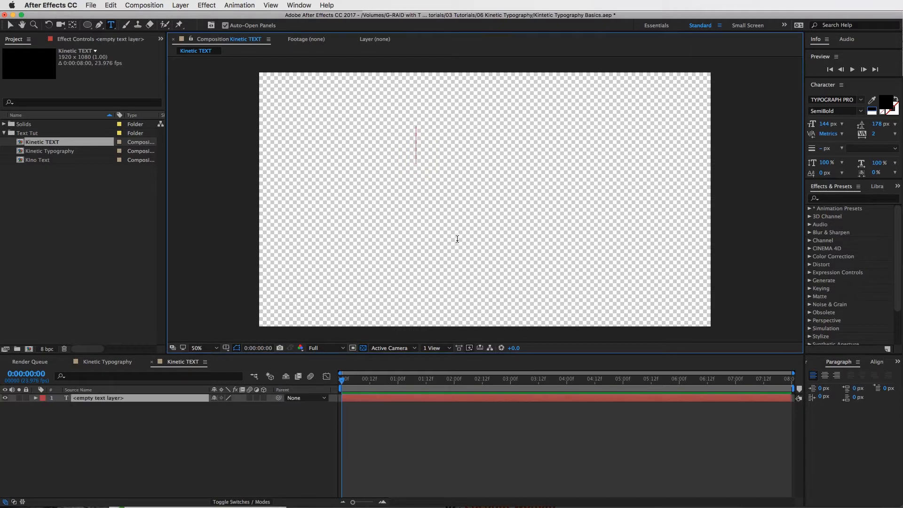
type("Typography")
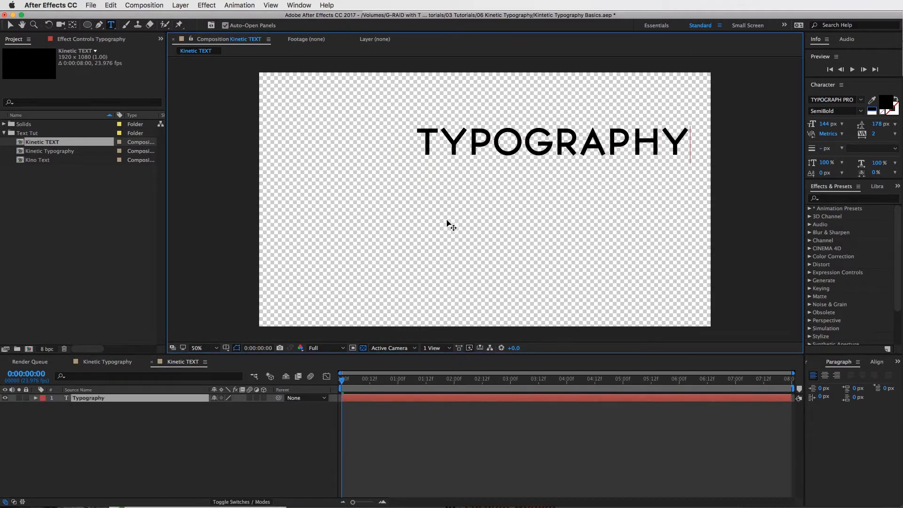
left_click(10, 24)
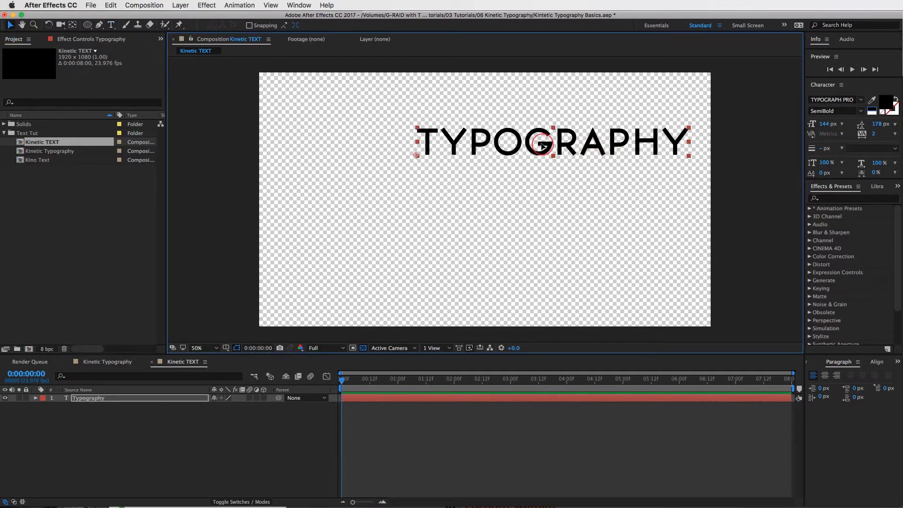
left_click_drag(544, 146, 511, 144)
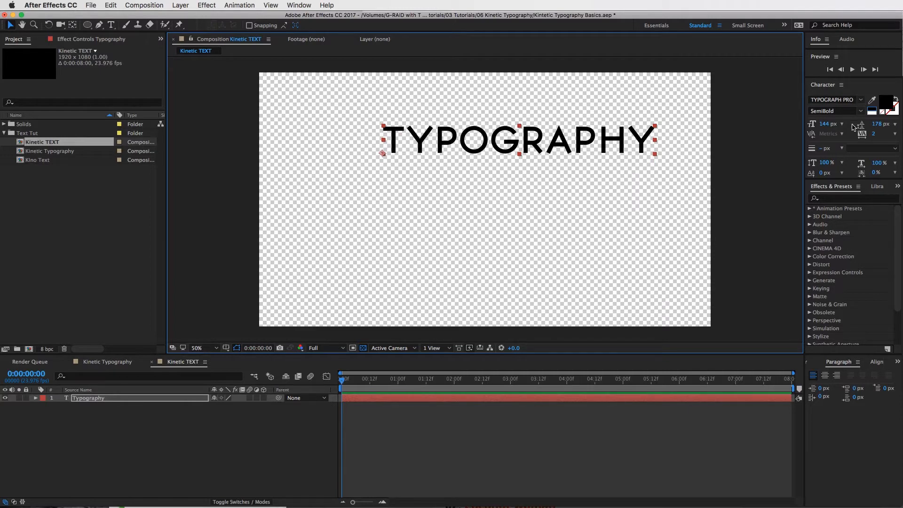
left_click_drag(576, 141, 556, 138)
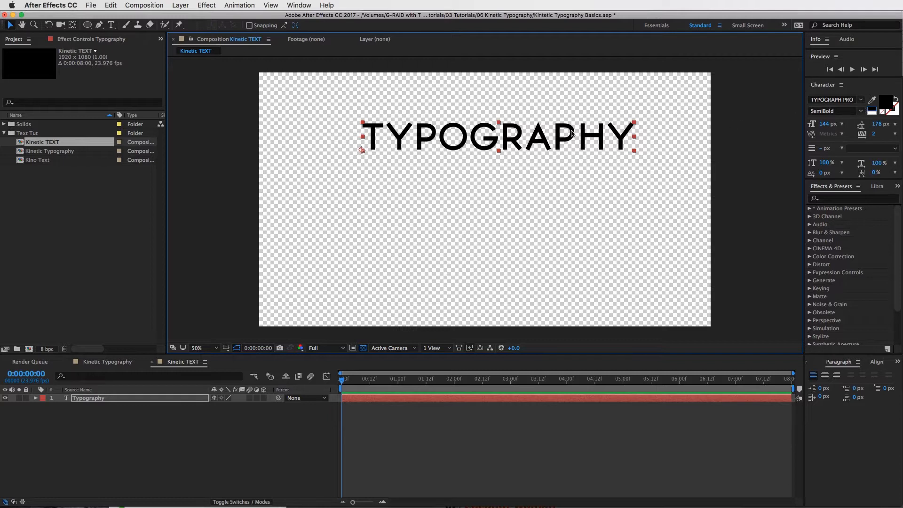
mouse_move(572, 137)
left_mouse_down()
mouse_move(553, 128)
mouse_move(565, 128)
left_mouse_up()
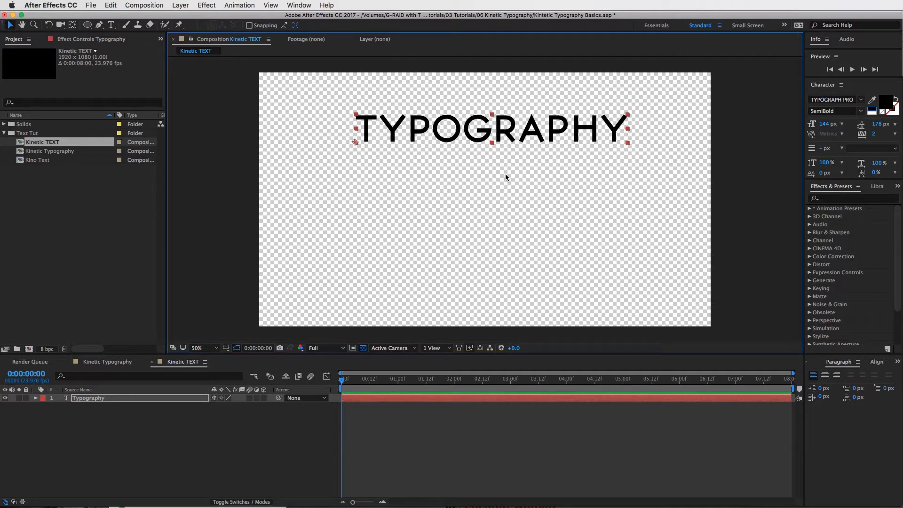
Duplicate the Typography layer, place the copy directly beneath the original, and change its text to "IS".
key("super+d")
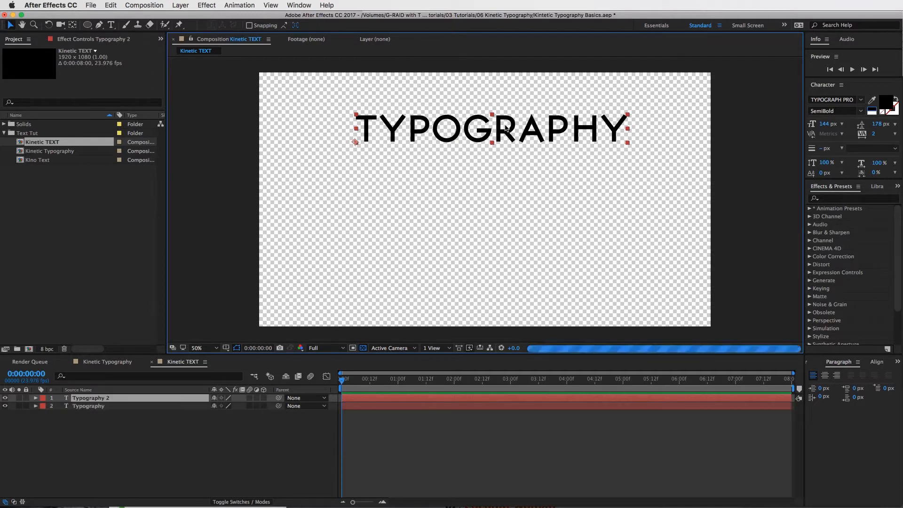
left_click_drag(509, 127, 507, 165)
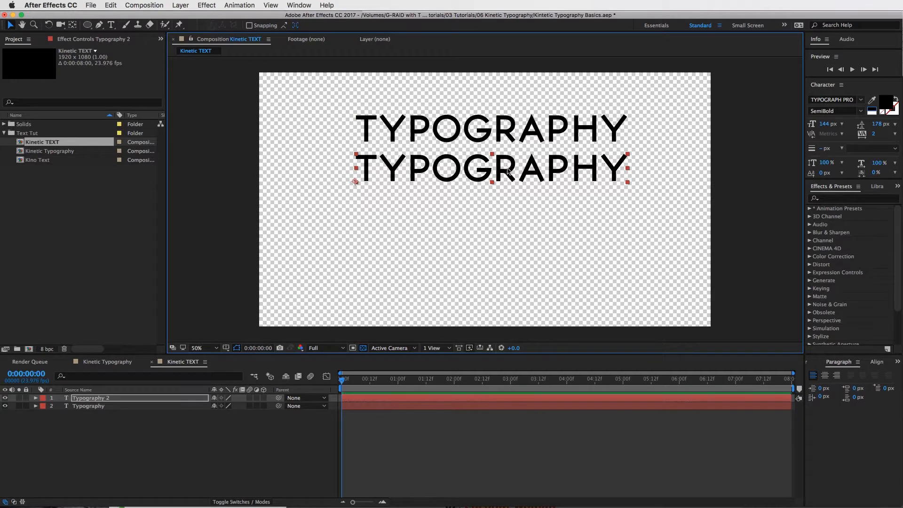
double_click(507, 167)
key("Home")
type("IS")
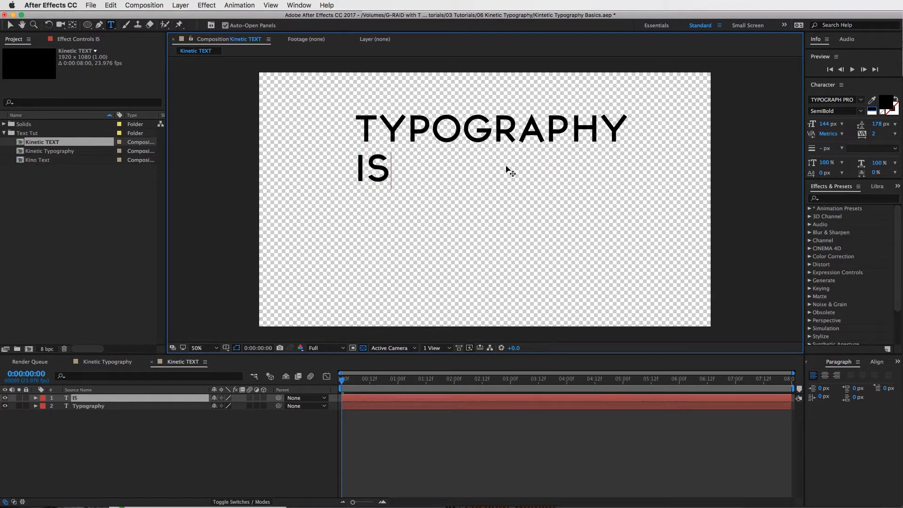
left_click(10, 25)
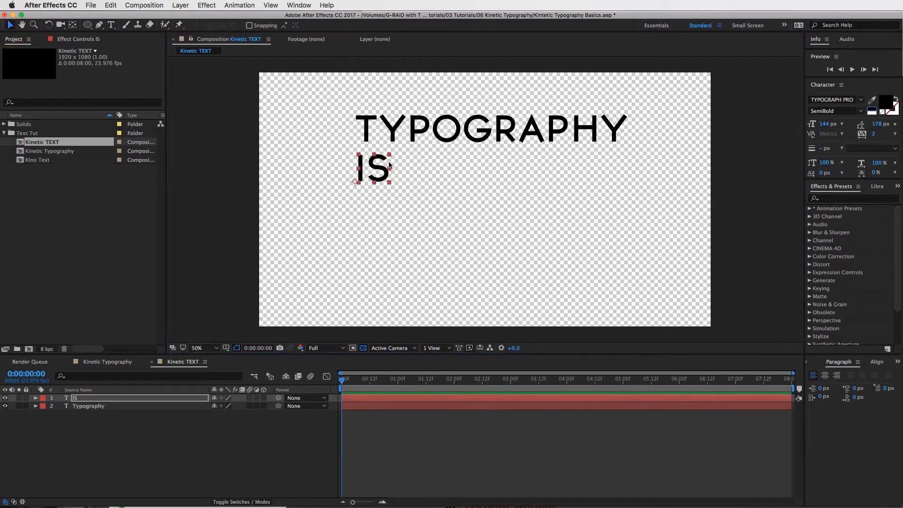
Enlarge IS to more than twice its size and position it beneath the start of TYPOGRAPHY.
left_click_drag(389, 155, 453, 103)
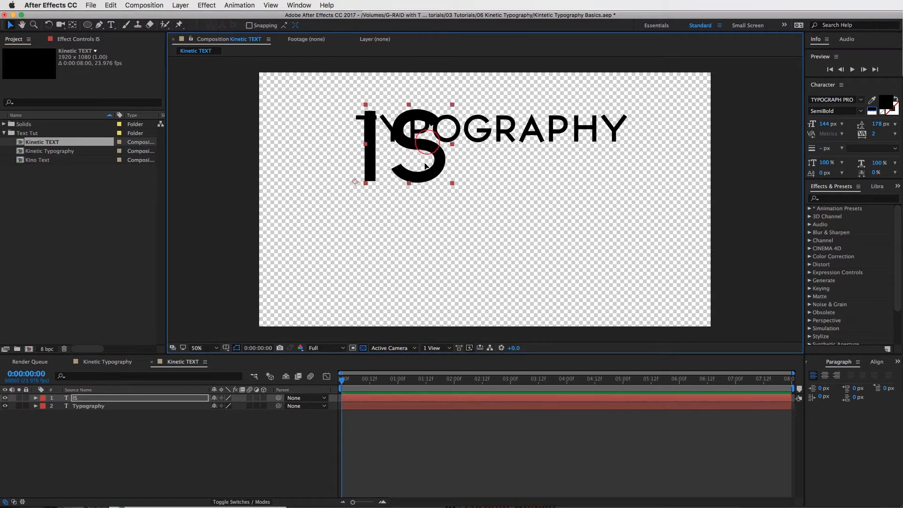
left_click_drag(427, 144, 423, 190)
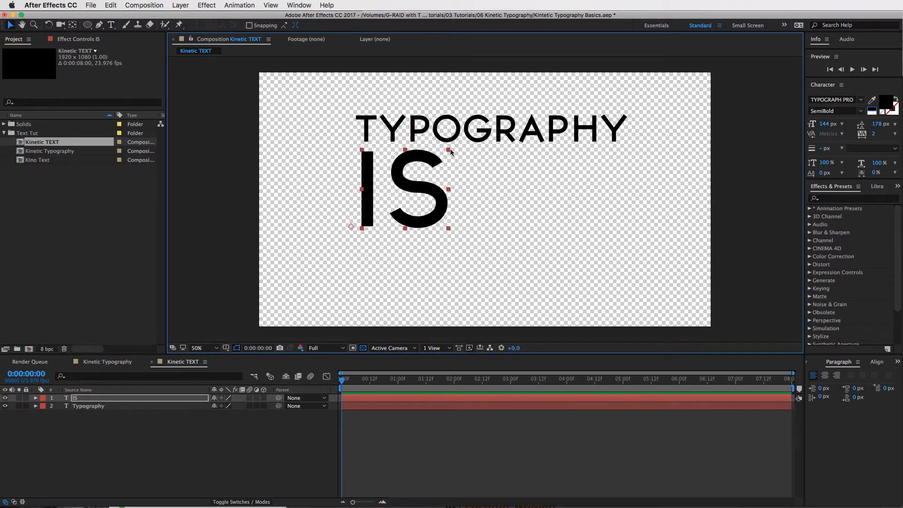
left_click_drag(450, 148, 464, 128)
left_click_drag(423, 176, 424, 189)
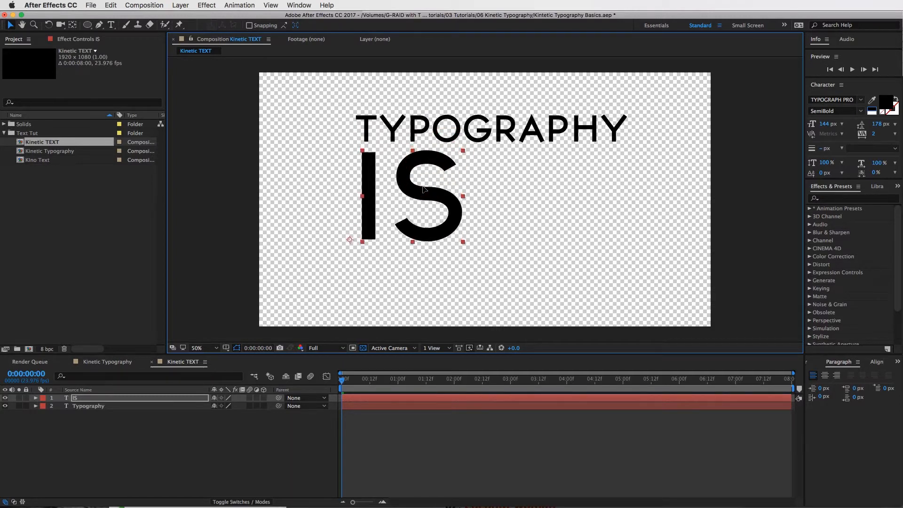
Make a "THE" text layer from a copy of IS and scale it down to fit beside IS under TYPOGRAPHY.
key("super+d")
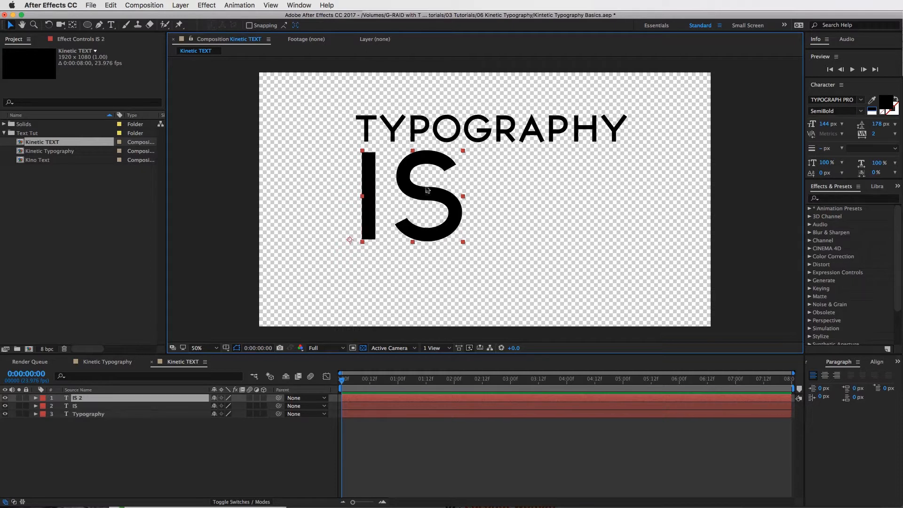
left_click_drag(414, 191, 571, 189)
double_click(571, 190)
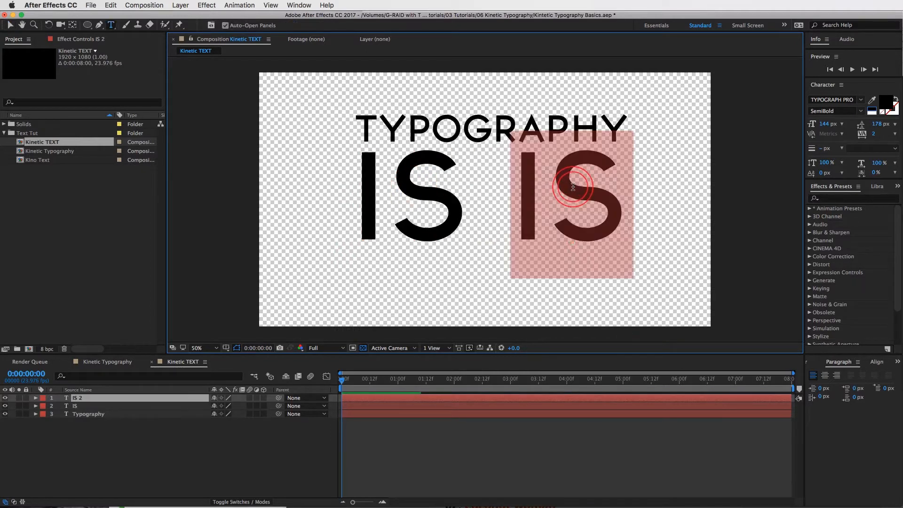
type("THE")
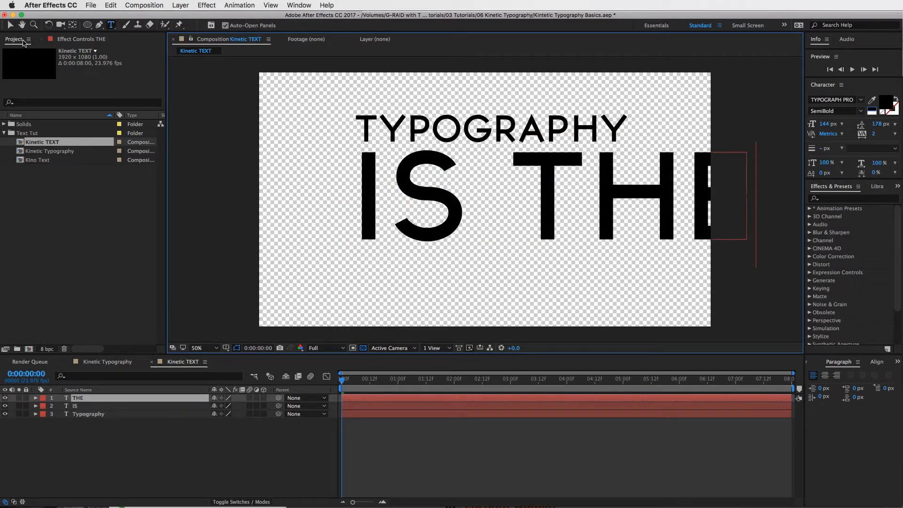
left_click(11, 25)
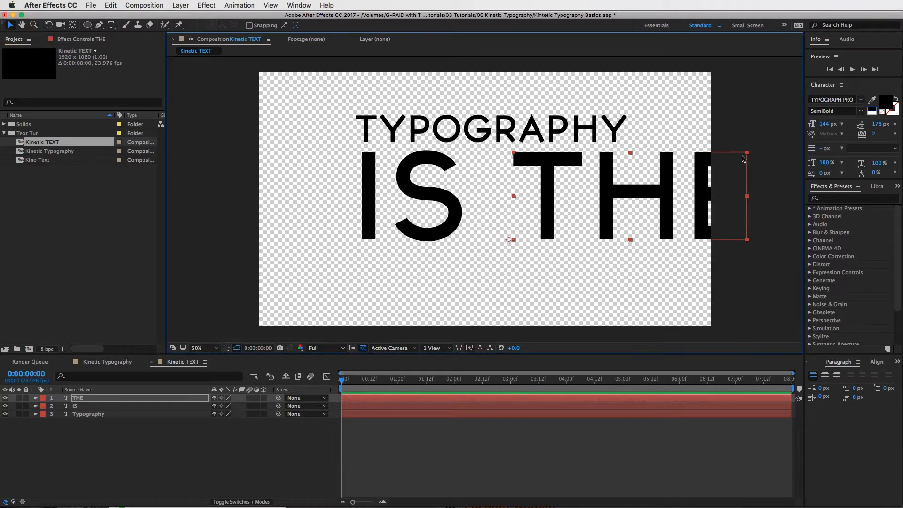
left_click_drag(749, 155, 595, 164)
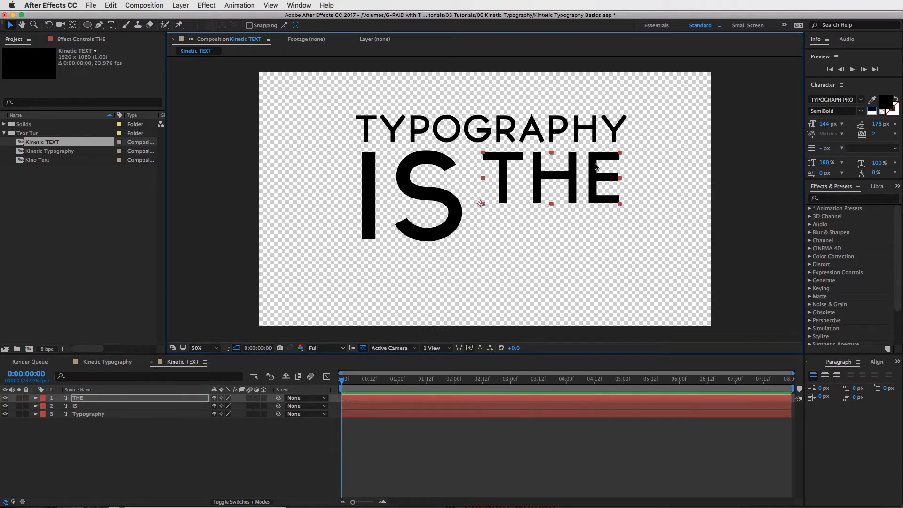
Duplicate the THE layer, place the copy directly below it, and change its text to "way".
key("super+d")
left_click_drag(573, 171, 573, 228)
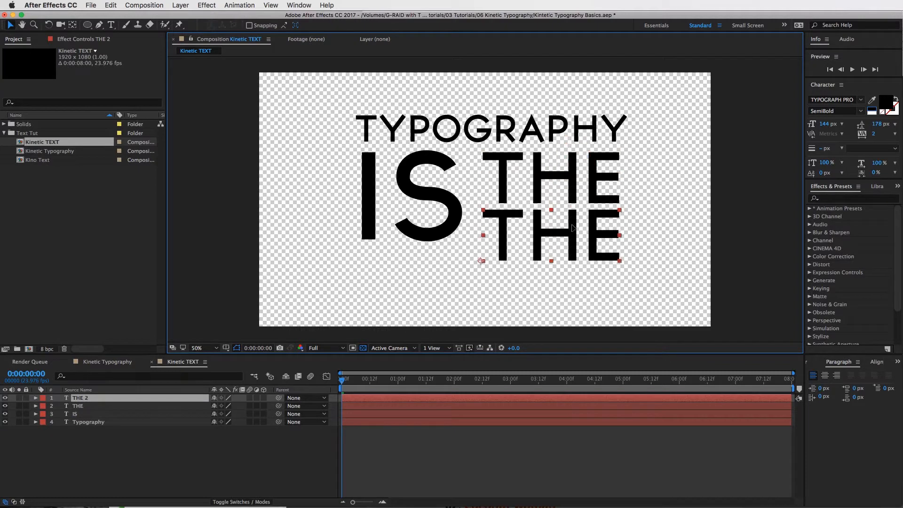
double_click(573, 227)
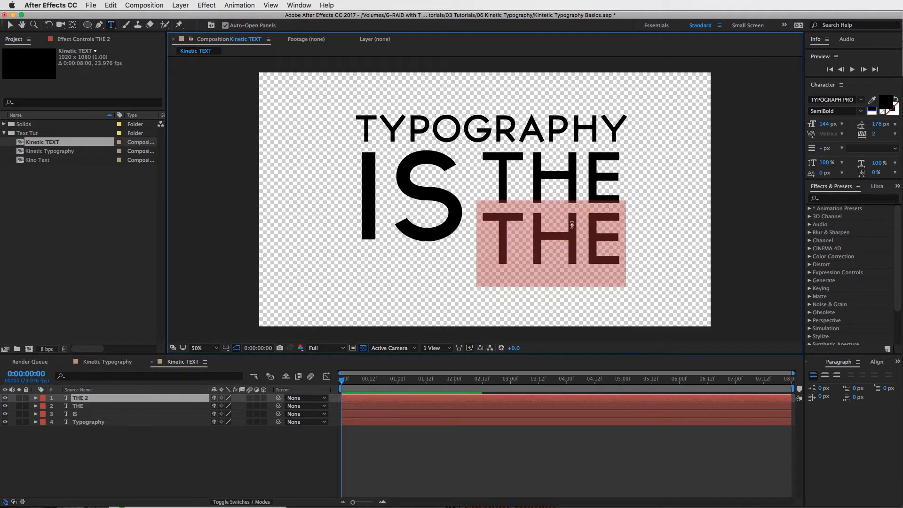
type("way")
left_click(9, 25)
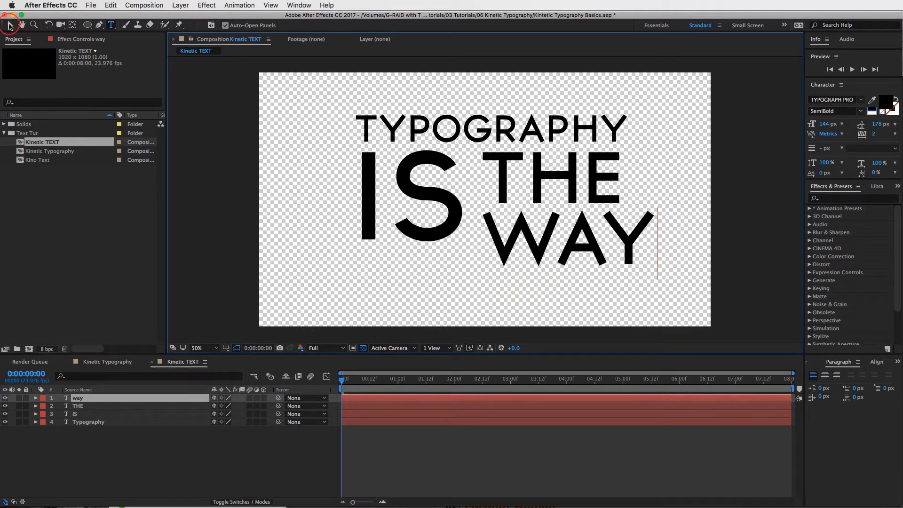
Scale WAY down to about the width of THE, flatten its height, and fit it beneath THE beside IS.
left_click_drag(588, 239, 583, 227)
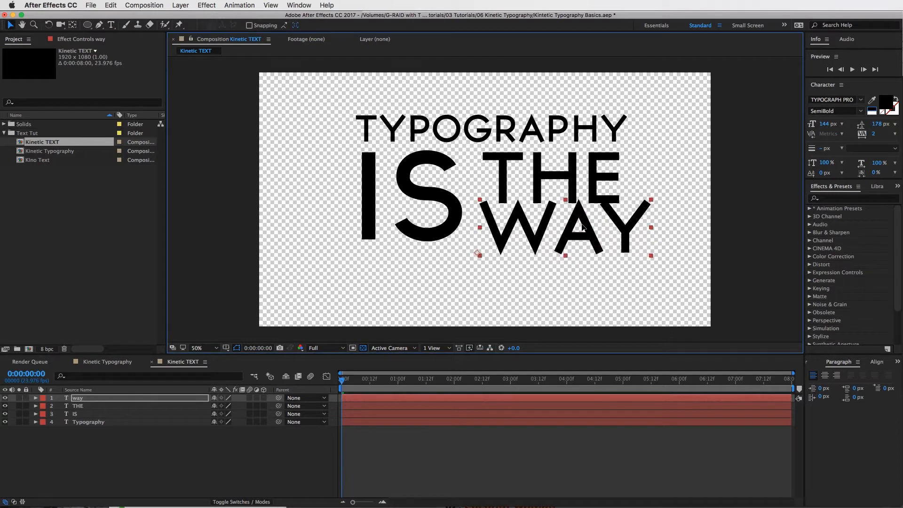
left_click(656, 205)
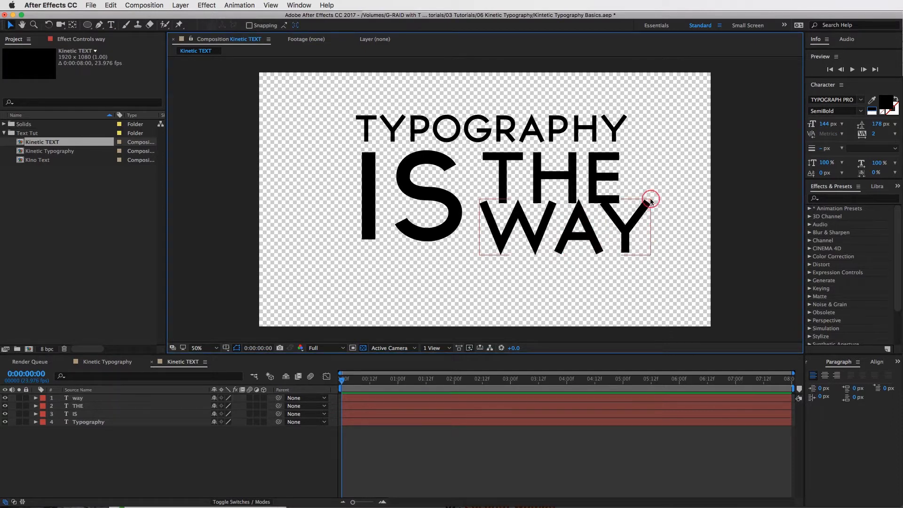
left_click(626, 214)
left_click_drag(651, 201, 602, 224)
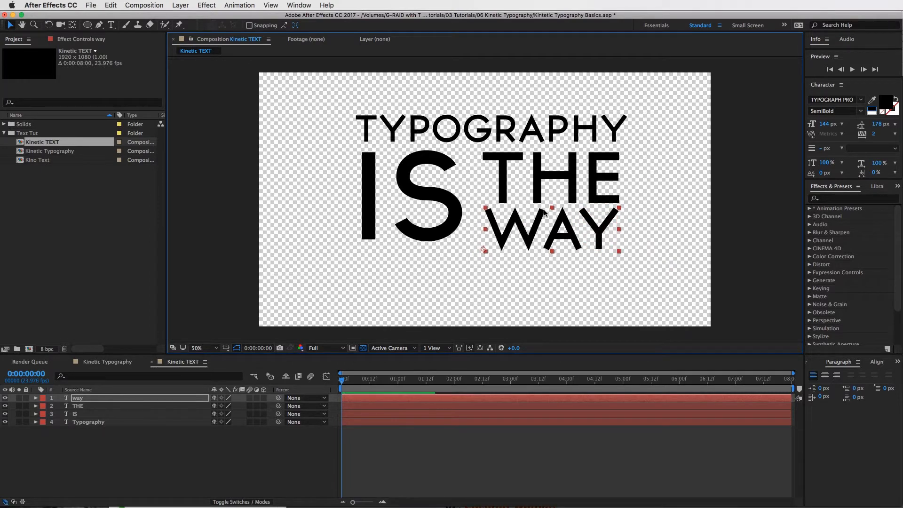
left_click_drag(552, 208, 587, 221)
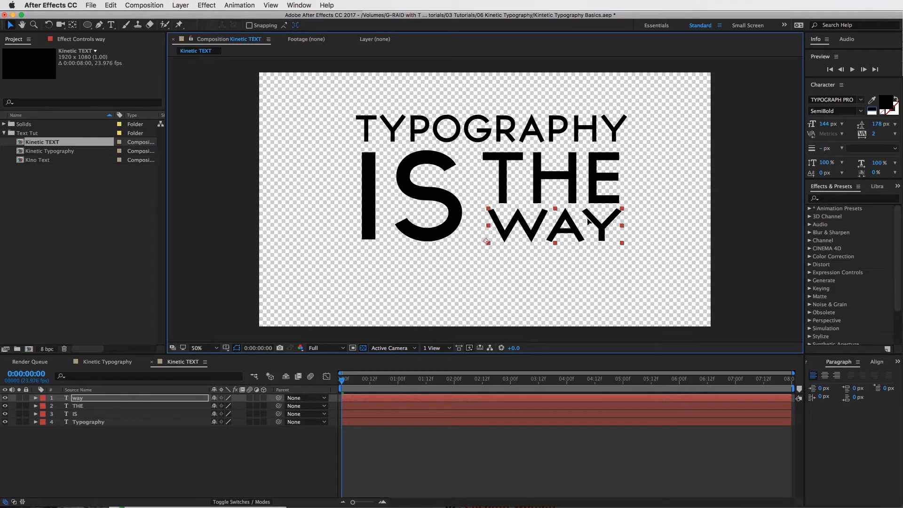
Nudge THE and WAY slightly upward to even out the spacing between the stacked words.
left_click(570, 175)
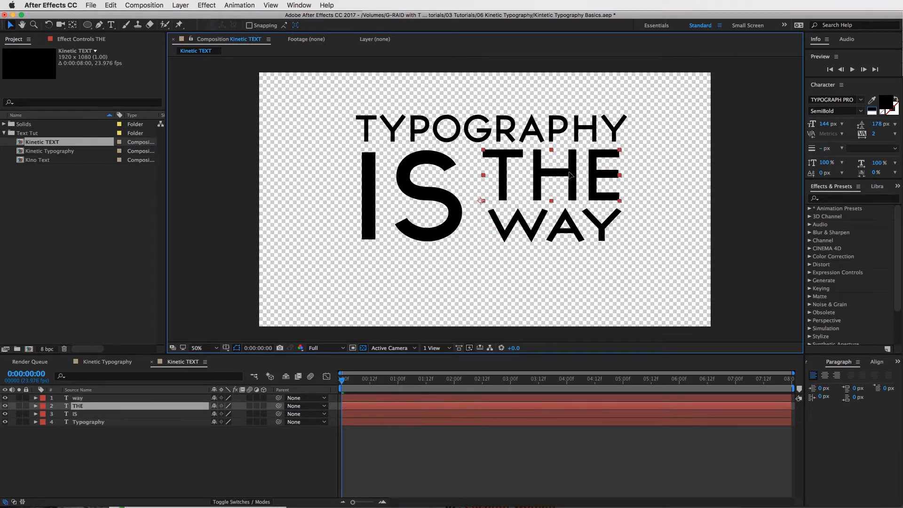
left_click_drag(569, 173, 567, 172)
left_click_drag(567, 221, 566, 220)
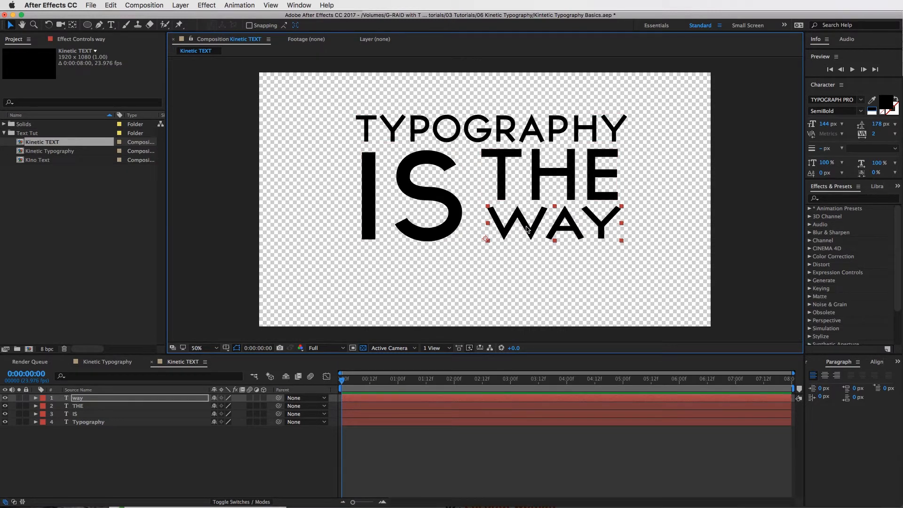
Duplicate the THE layer, place the copy below WAY, and replace its text with "TO LI".
left_click(569, 188)
key("ctrl+d")
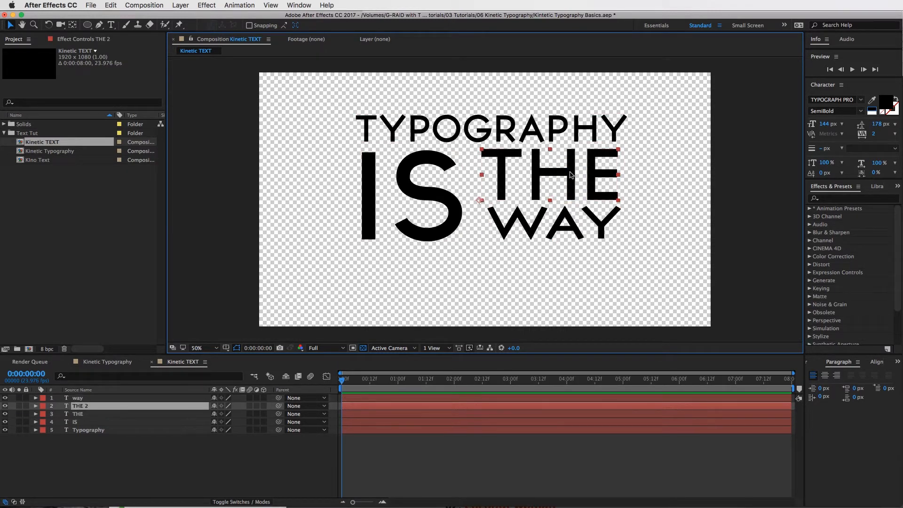
left_click_drag(570, 175, 559, 280)
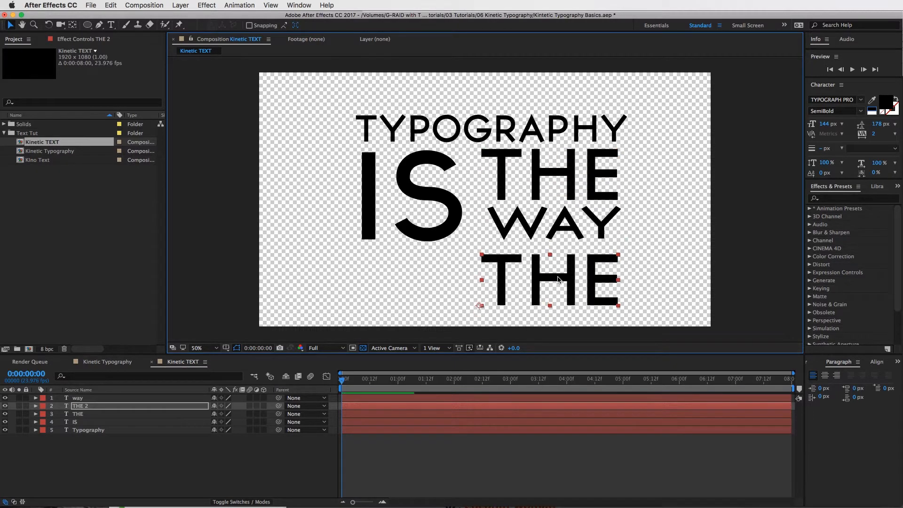
double_click(558, 280)
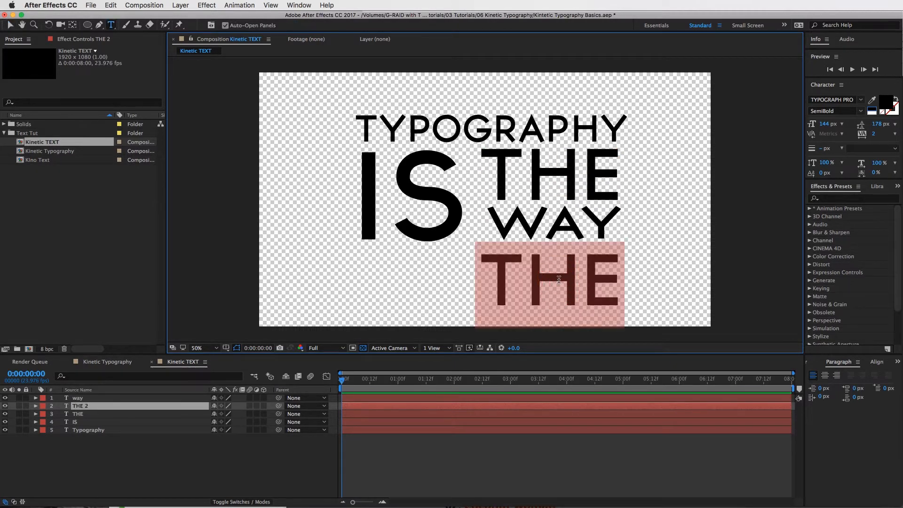
type("T")
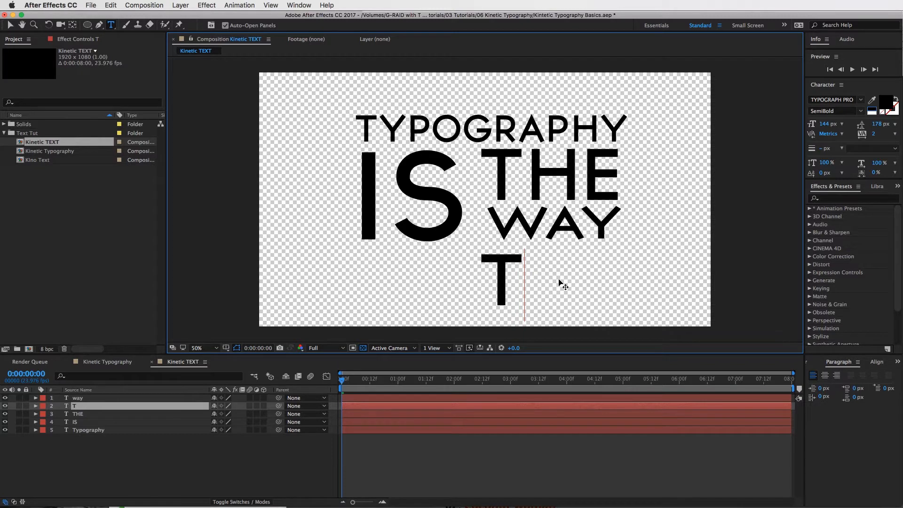
type("O LI")
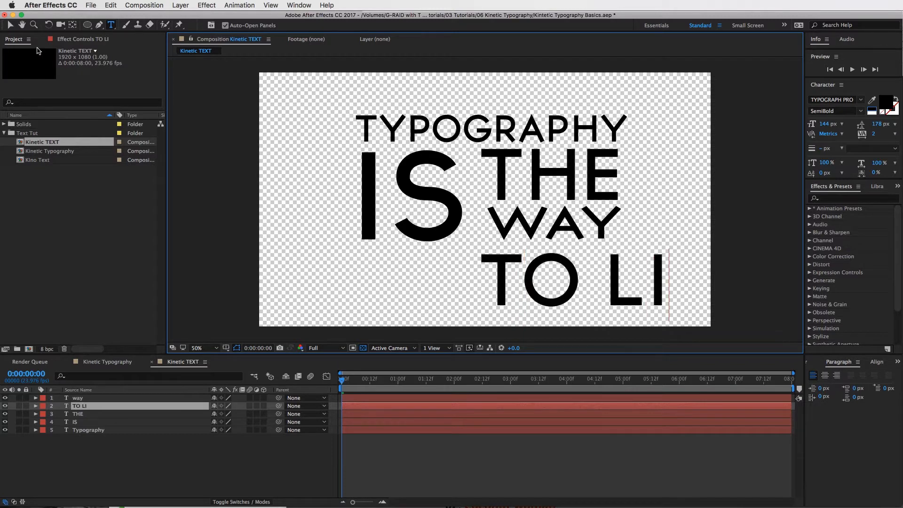
Shift the new line over to start beneath IS and complete its text as "TO LIVE".
left_click(11, 25)
left_click_drag(613, 277, 483, 276)
double_click(525, 274)
left_click(529, 282)
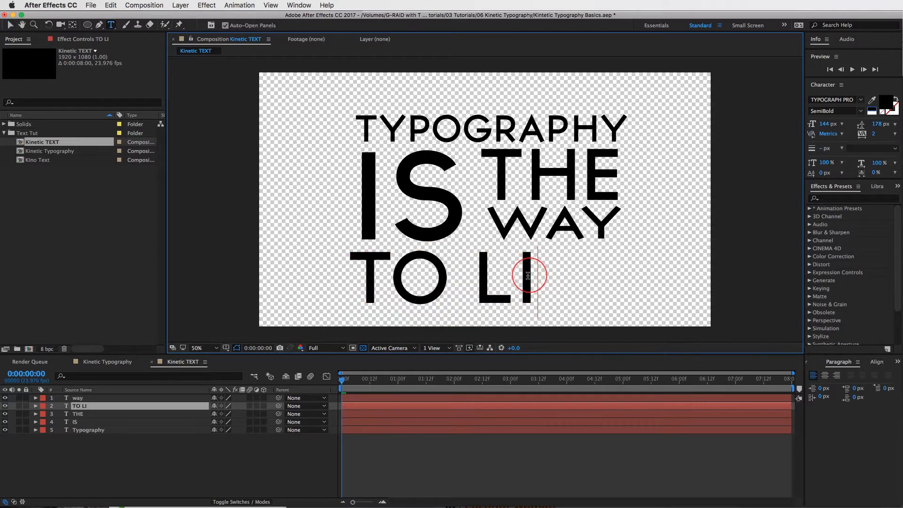
type("VE")
left_click(11, 24)
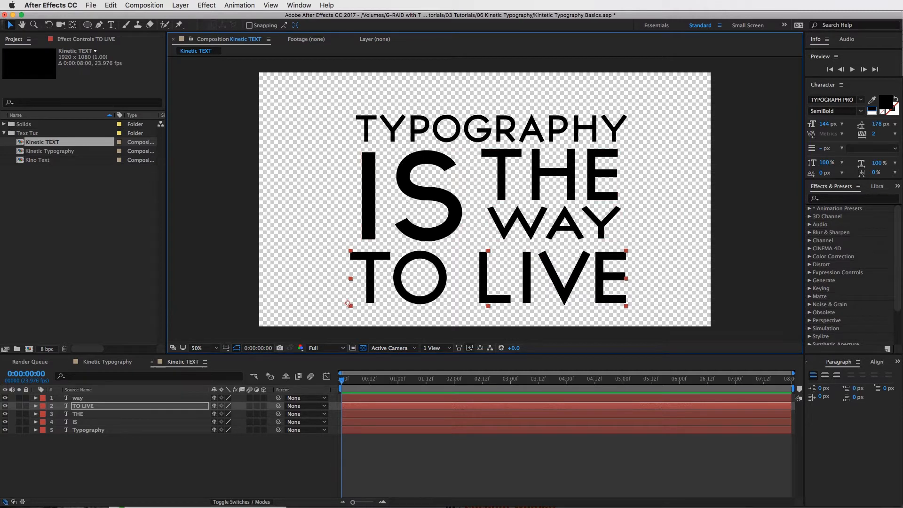
Switch the TO LIVE text from All Caps to Small Caps.
left_click_drag(853, 179, 856, 224)
left_click_drag(848, 227, 849, 247)
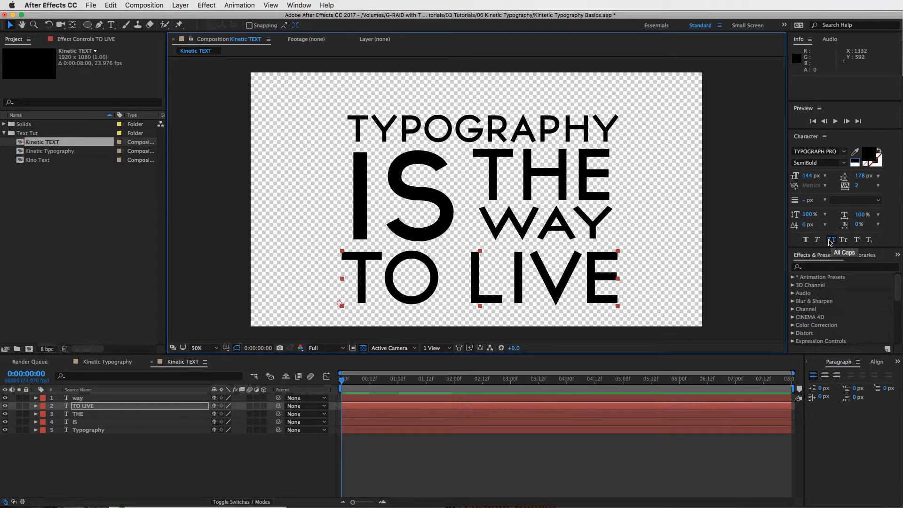
left_click(830, 240)
left_click(844, 240)
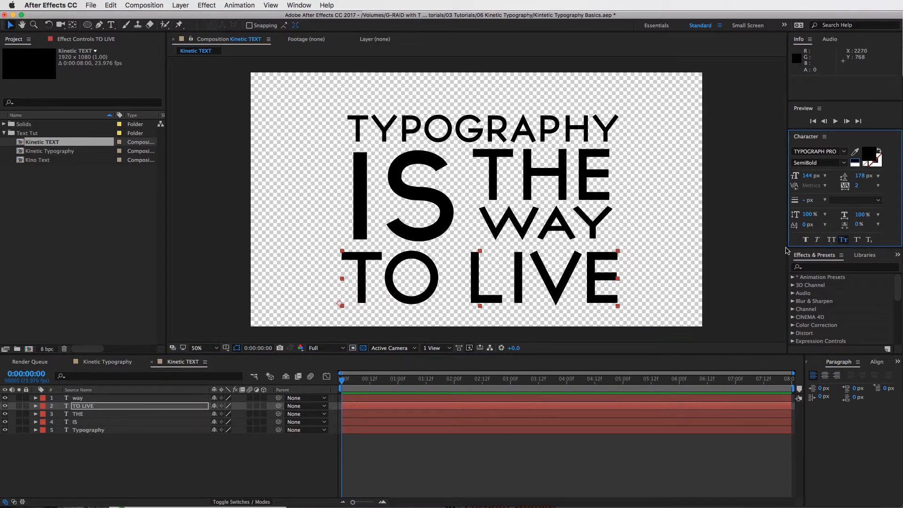
Retype the bottom line in mixed case as "To Live".
double_click(485, 279)
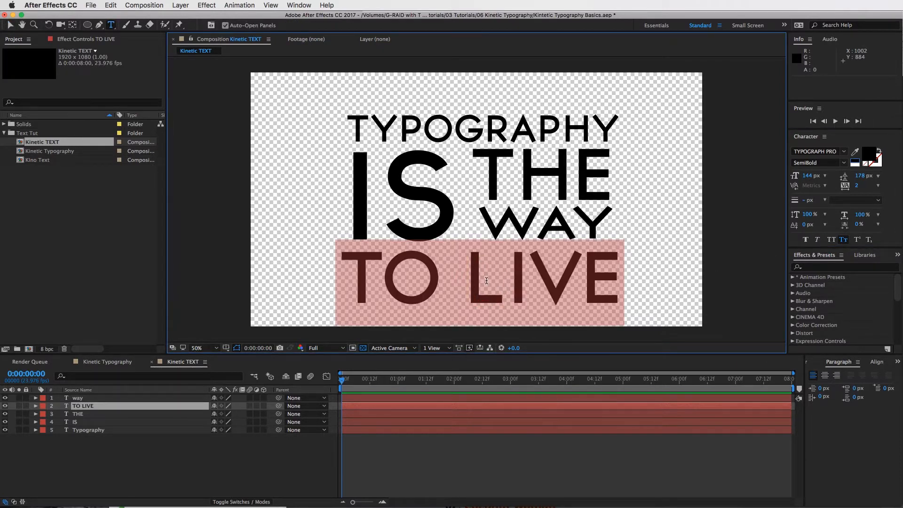
type("To ")
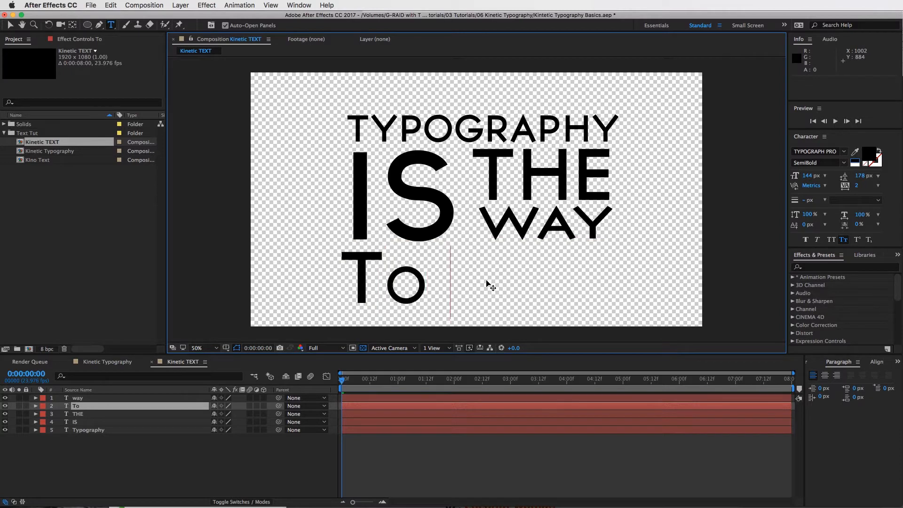
type("Live")
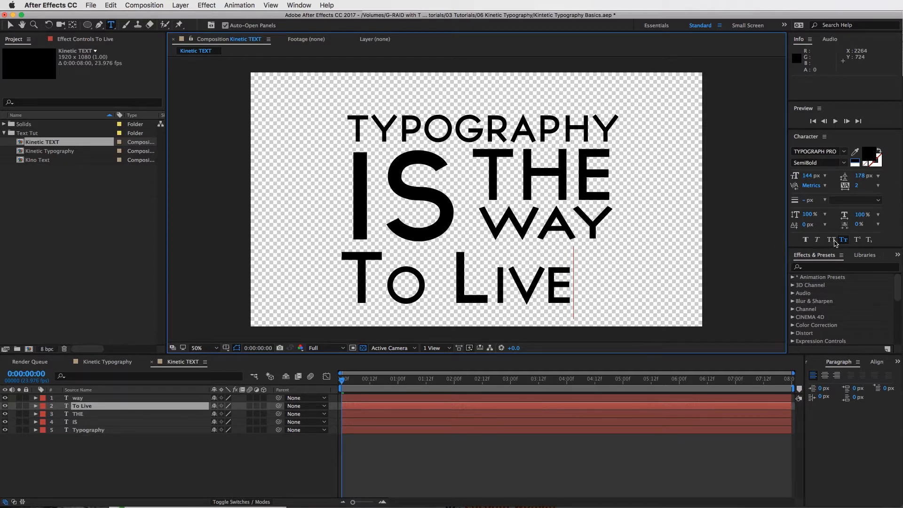
Apply All Caps to the entire To Live text and shrink the character settings area slightly.
left_click(831, 240)
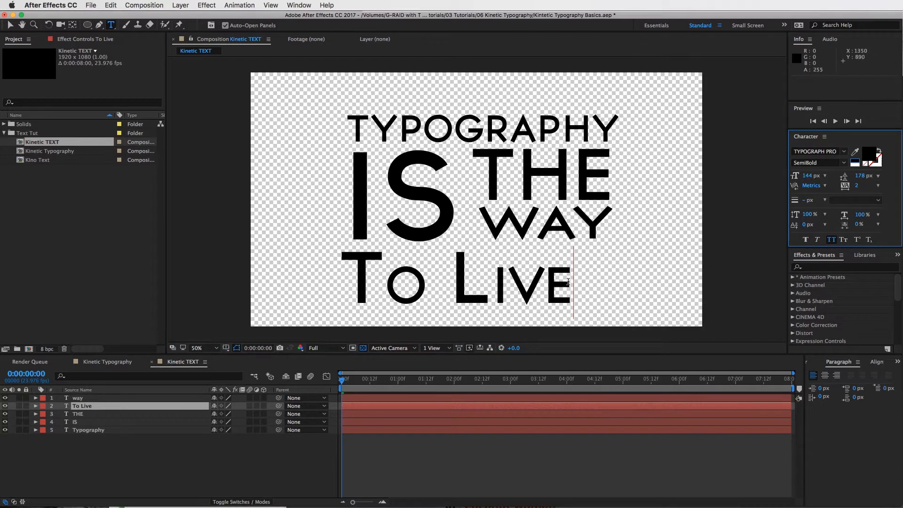
left_click_drag(568, 282, 336, 284)
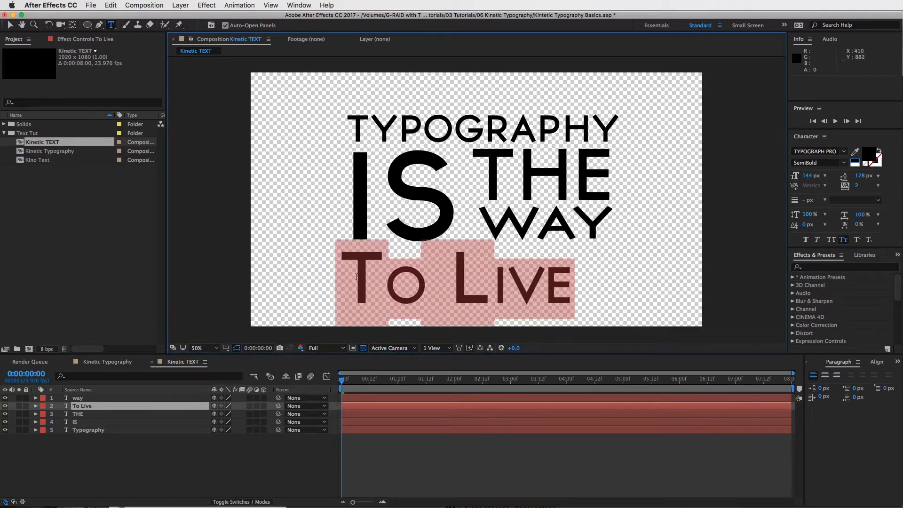
left_click(832, 240)
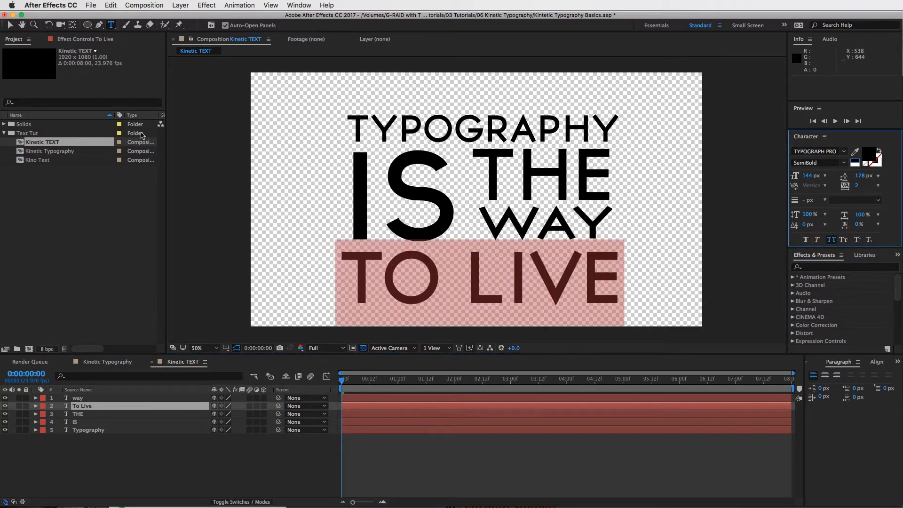
left_click(10, 25)
left_click(668, 248)
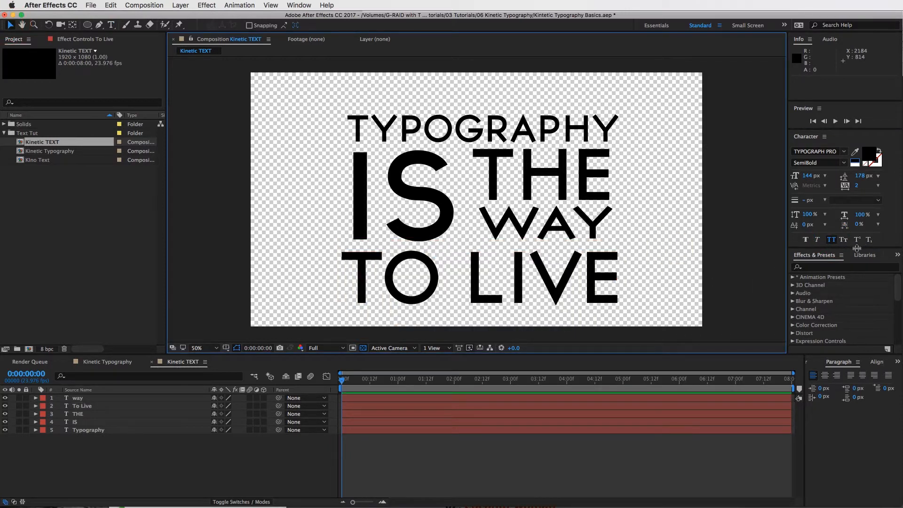
left_click_drag(857, 248, 856, 239)
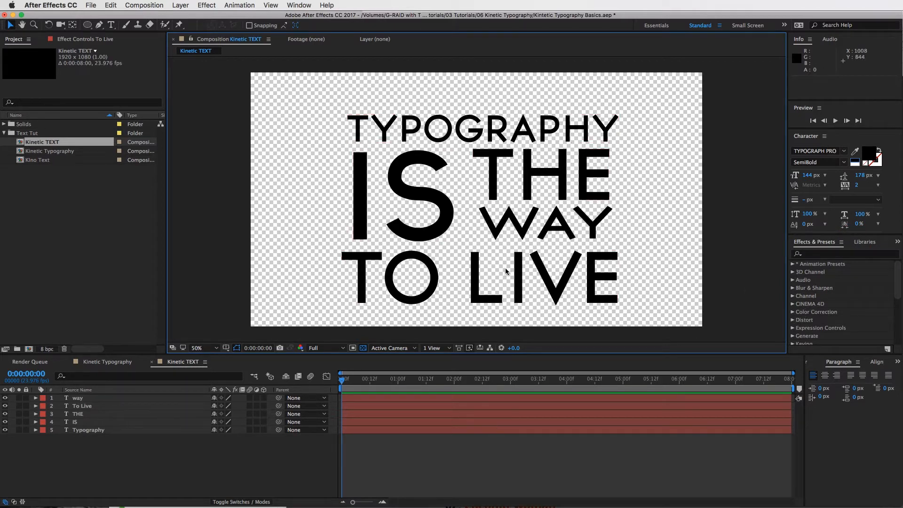
Move all five text layers together slightly up and to the right to roughly centre the phrase in the composition.
left_click(476, 398)
left_click(474, 430, "shift")
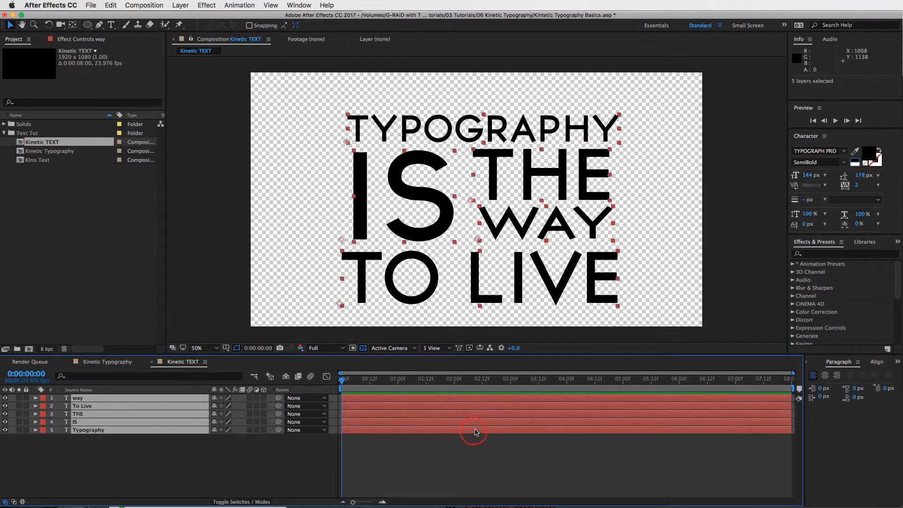
left_click_drag(492, 183, 498, 166)
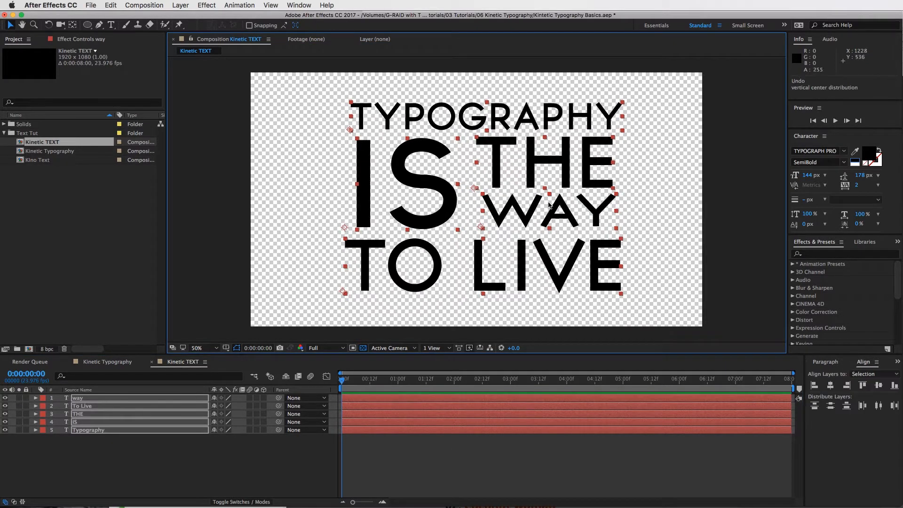
left_click(667, 230)
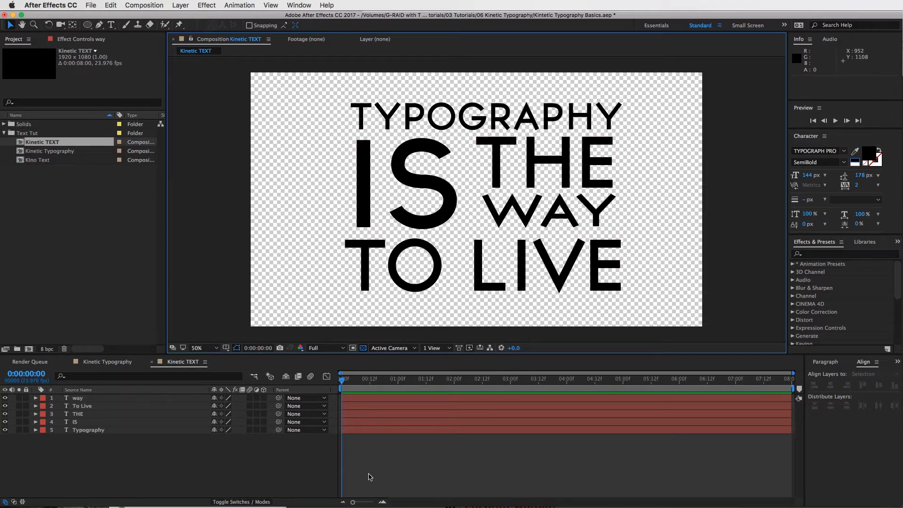
Reveal Scale on the Typography layer and add a 100% Scale keyframe at 0:00:00:12.
left_click_drag(353, 502, 367, 503)
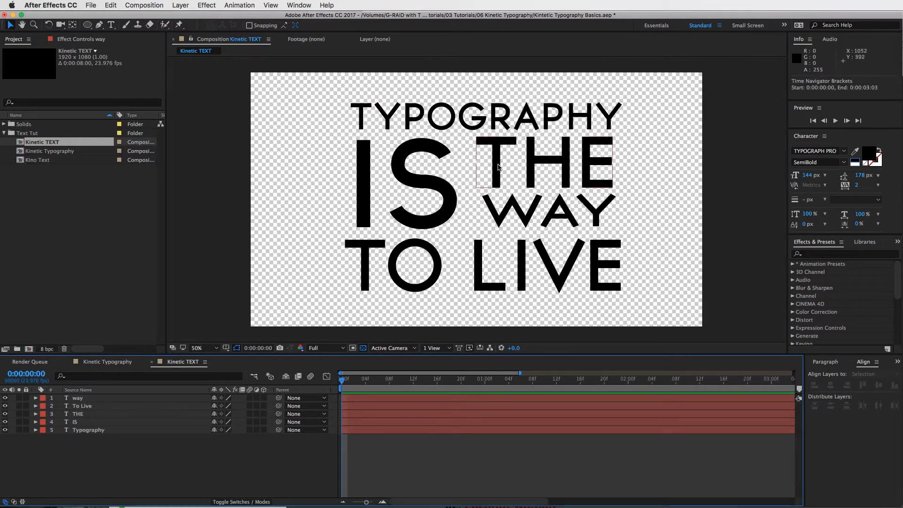
left_click(89, 430)
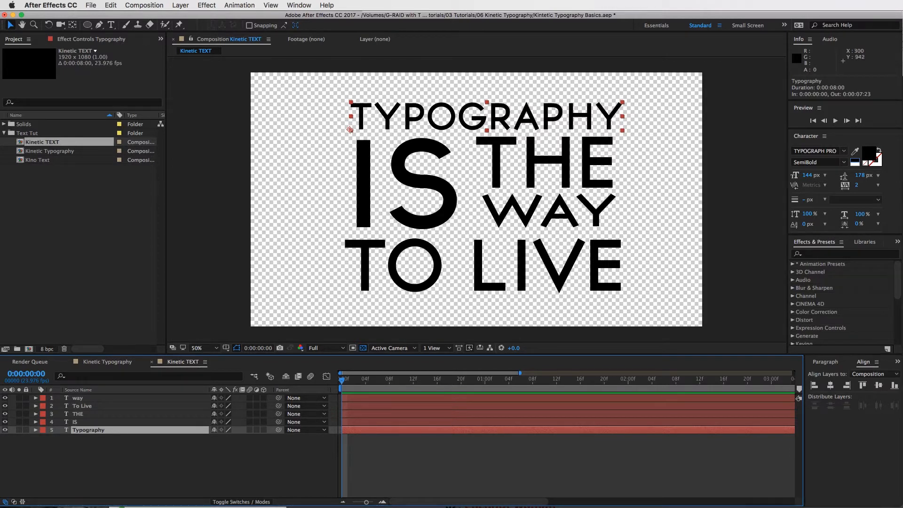
key("s")
left_click(413, 381)
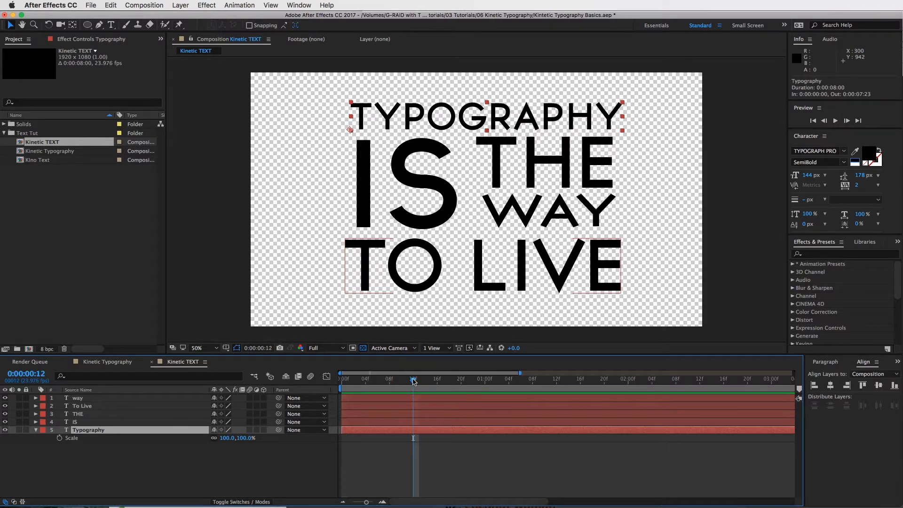
left_click_drag(413, 381, 426, 381)
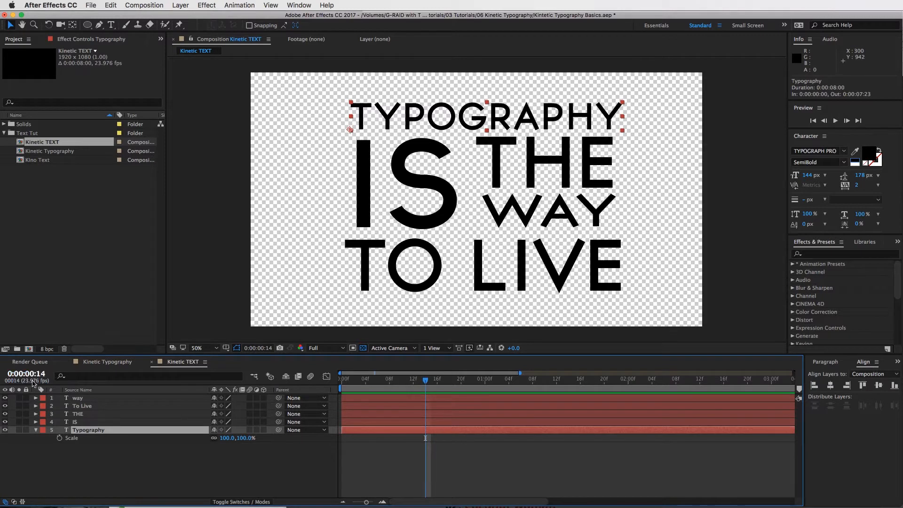
left_click(414, 380)
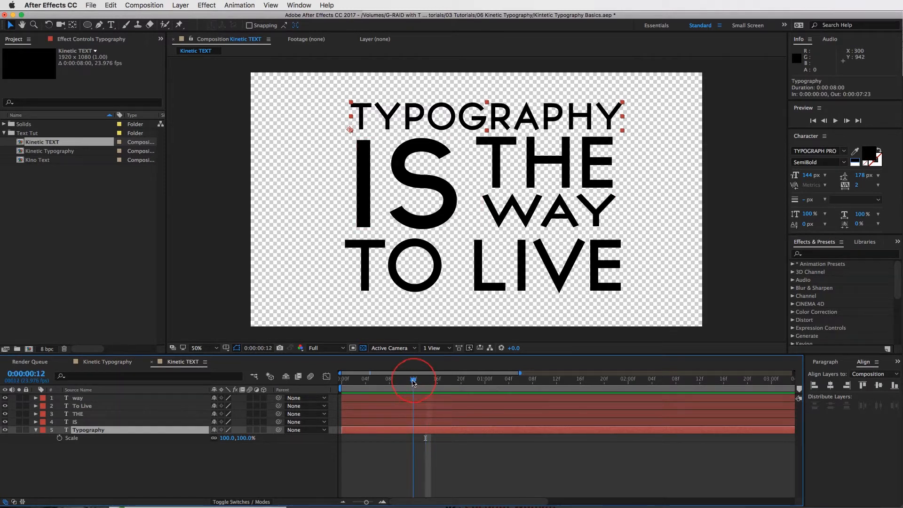
left_click(60, 439)
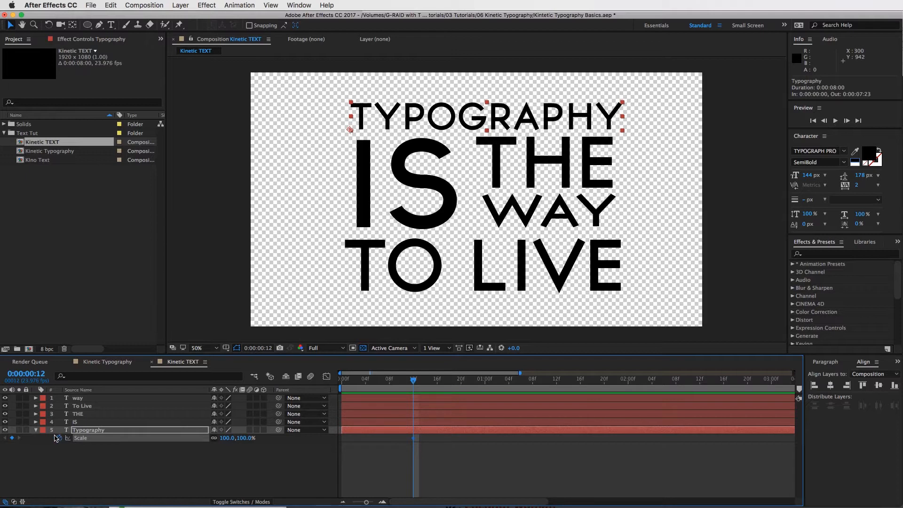
Set the Typography layer's Scale to 0% at 0:00:00:00 and scrub to frame 12 to check the growth.
left_click_drag(415, 381, 342, 379)
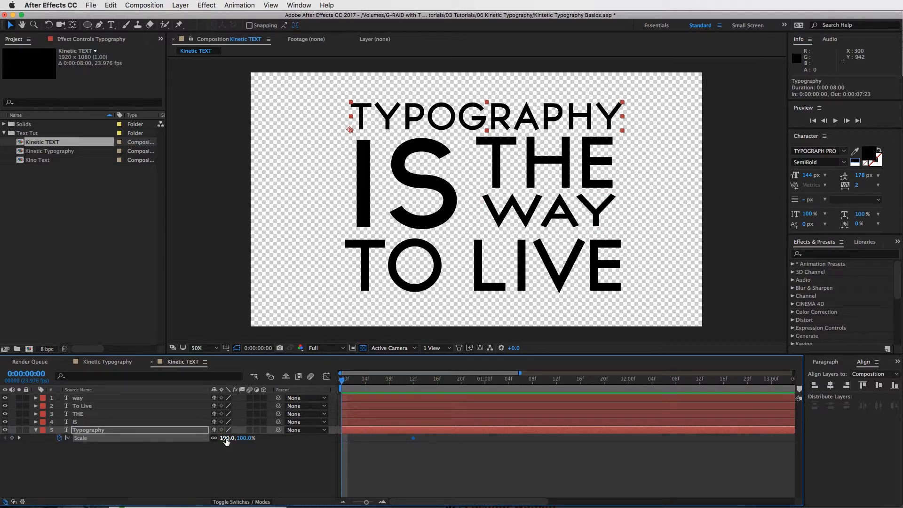
left_click(226, 439)
type("0")
key("Return")
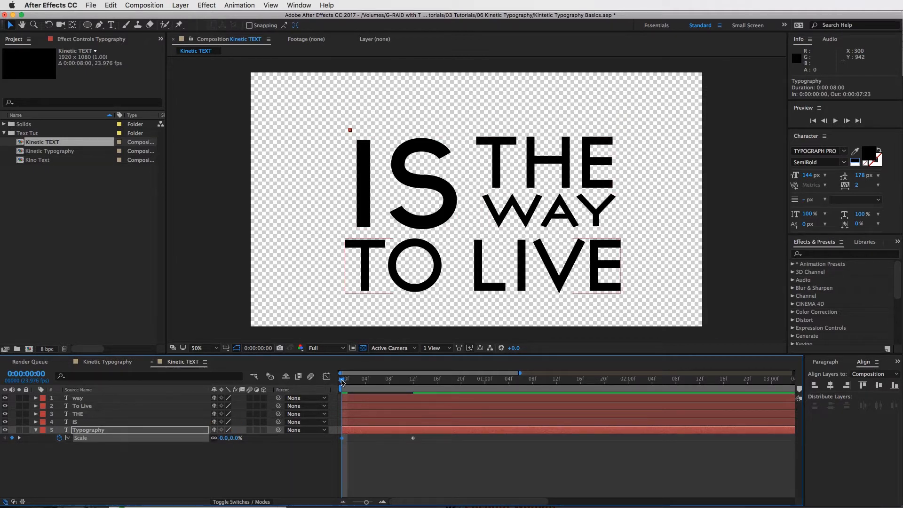
left_click_drag(348, 379, 413, 392)
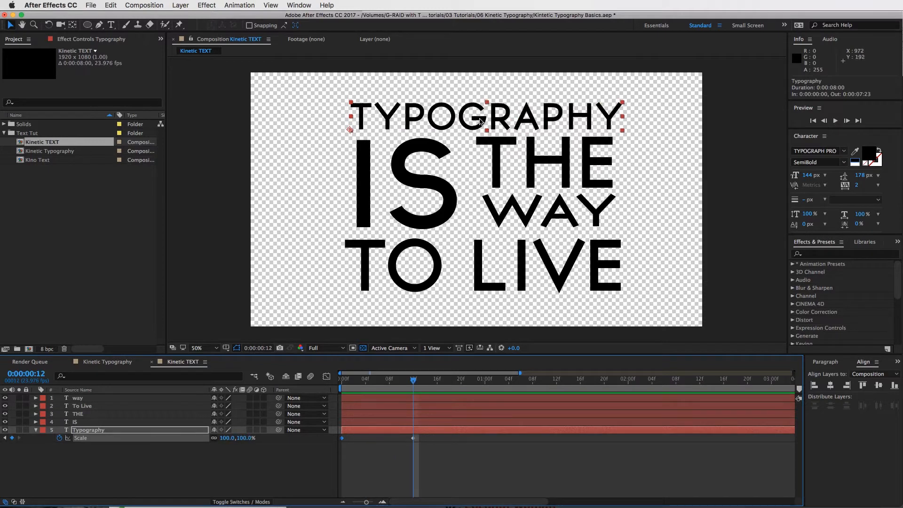
Move the Typography layer's anchor point to the bottom centre of the word and scrub through the scale animation.
left_click(72, 25)
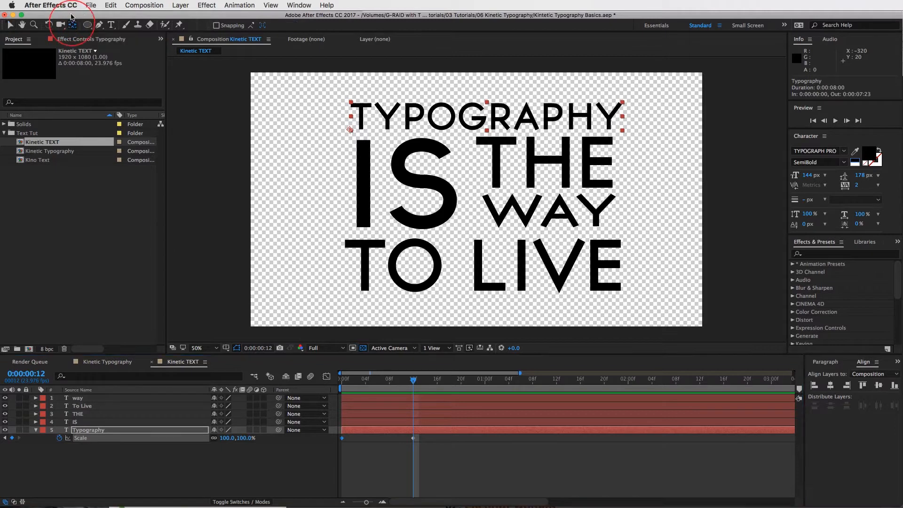
left_click_drag(350, 131, 487, 130)
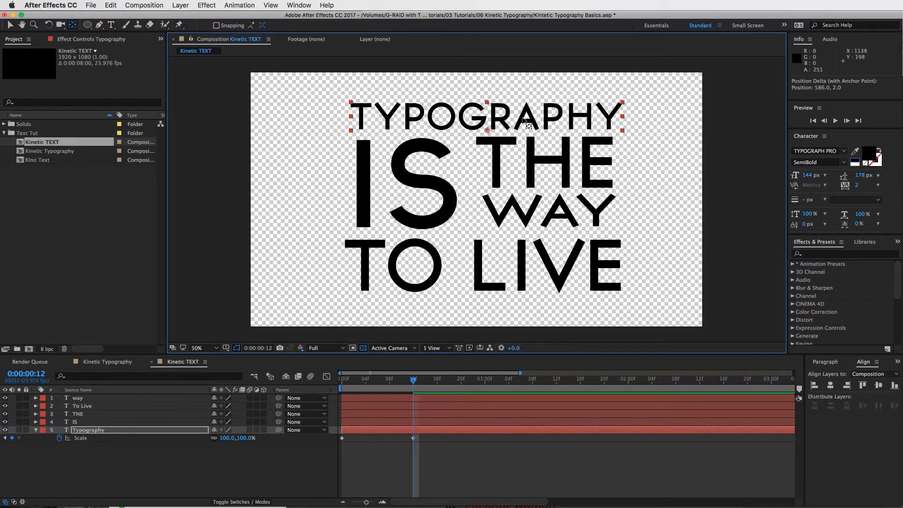
key("v")
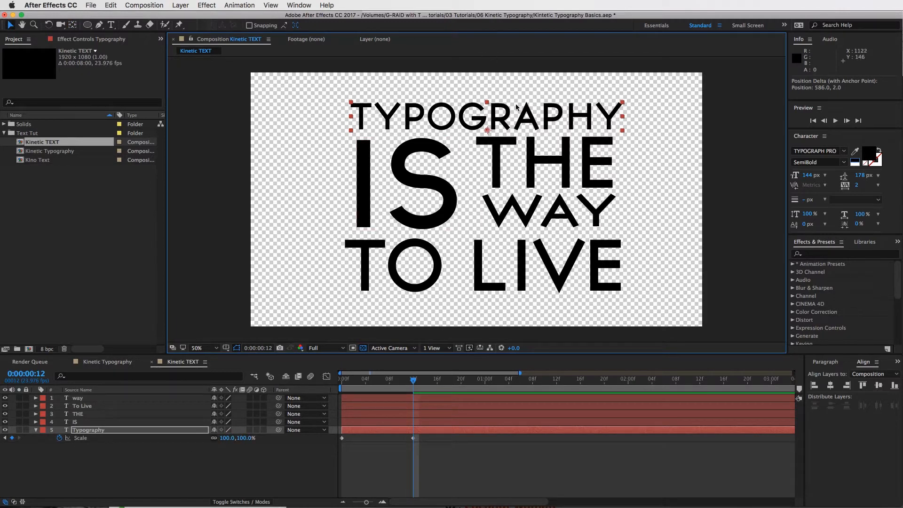
mouse_move(413, 379)
left_mouse_down()
mouse_move(331, 388)
mouse_move(411, 386)
left_mouse_up()
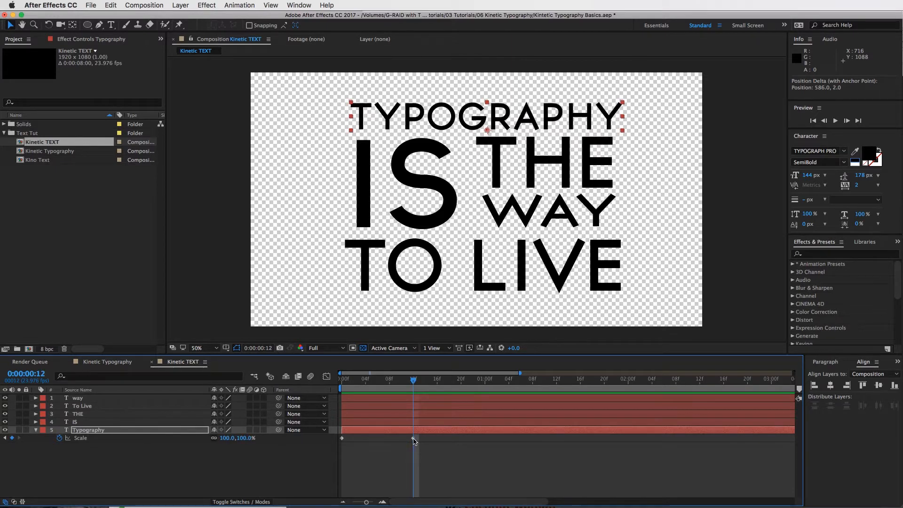
Apply Easy Ease to both Scale keyframes of the Typography layer.
left_click_drag(426, 436, 330, 446)
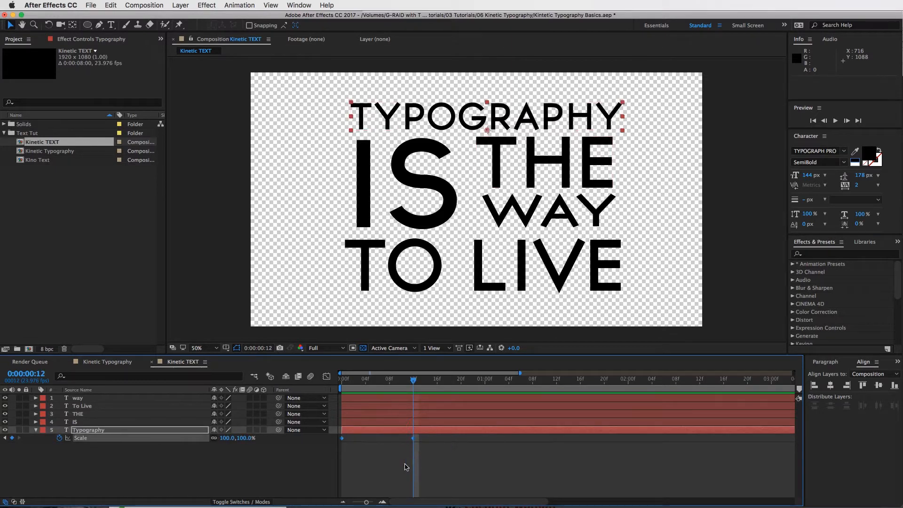
left_click(407, 467)
right_click(414, 440)
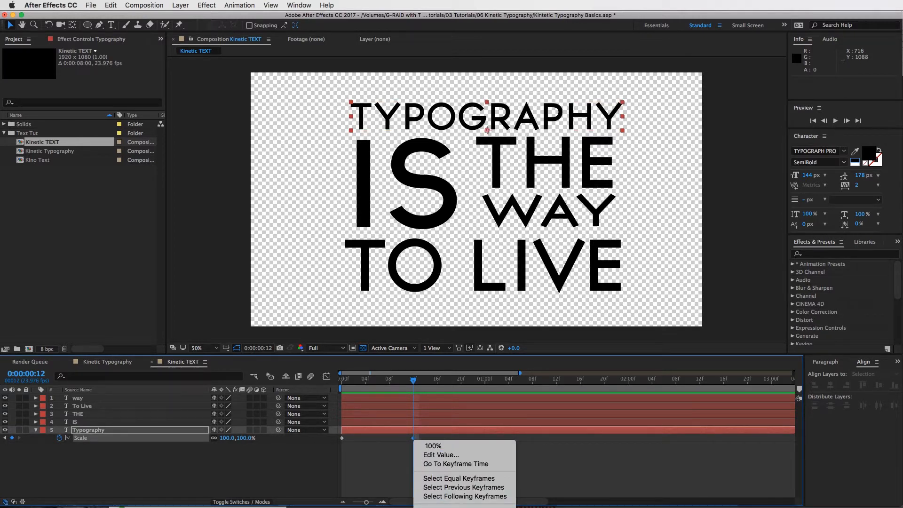
left_click(546, 458)
right_click(342, 438)
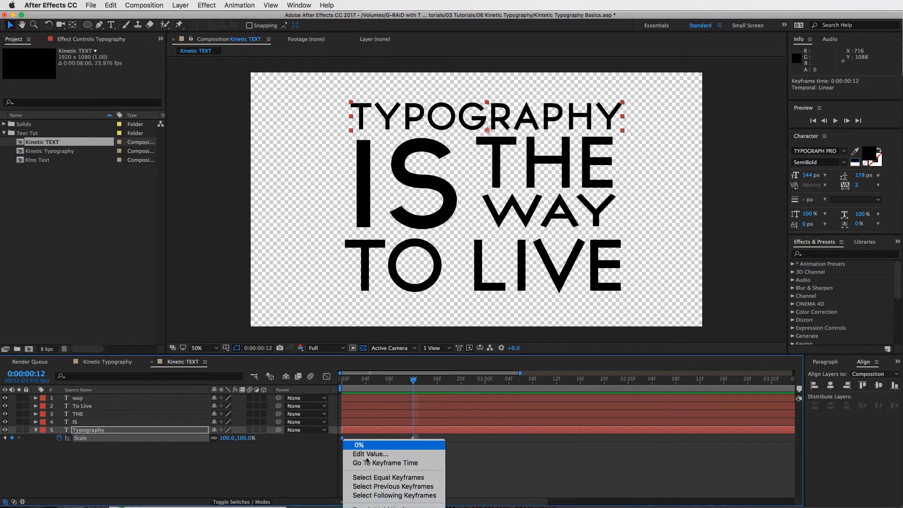
left_click(480, 471)
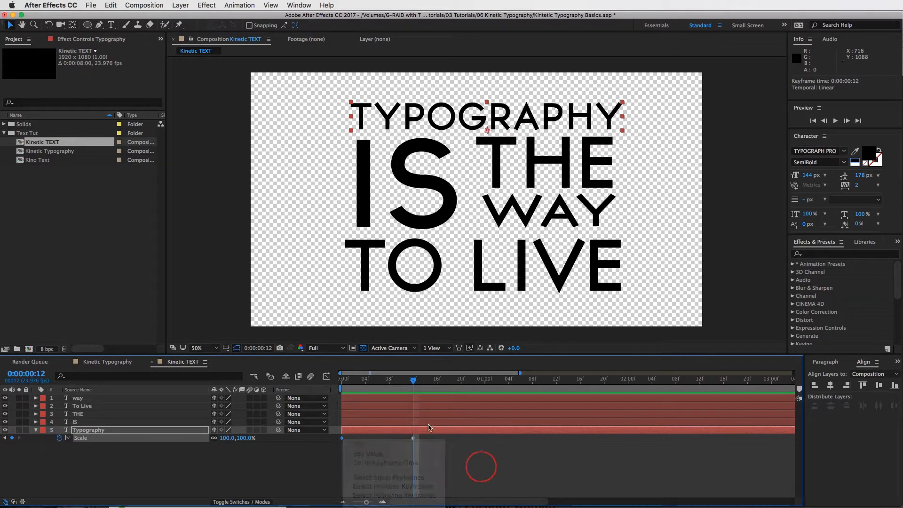
left_click_drag(425, 439, 308, 446)
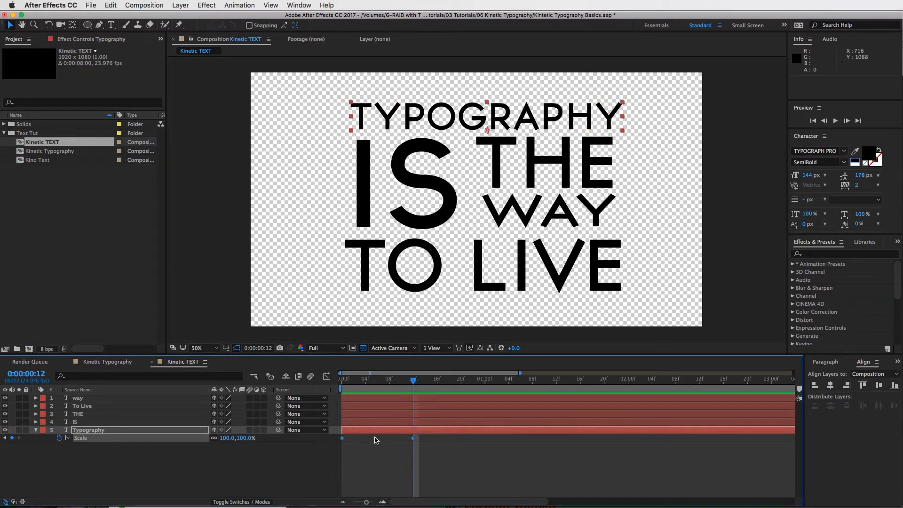
right_click(413, 439)
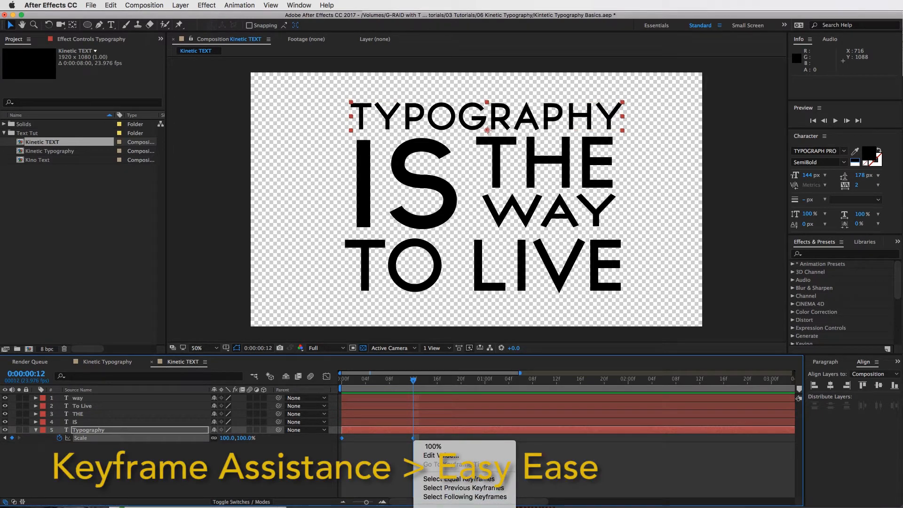
key("F9")
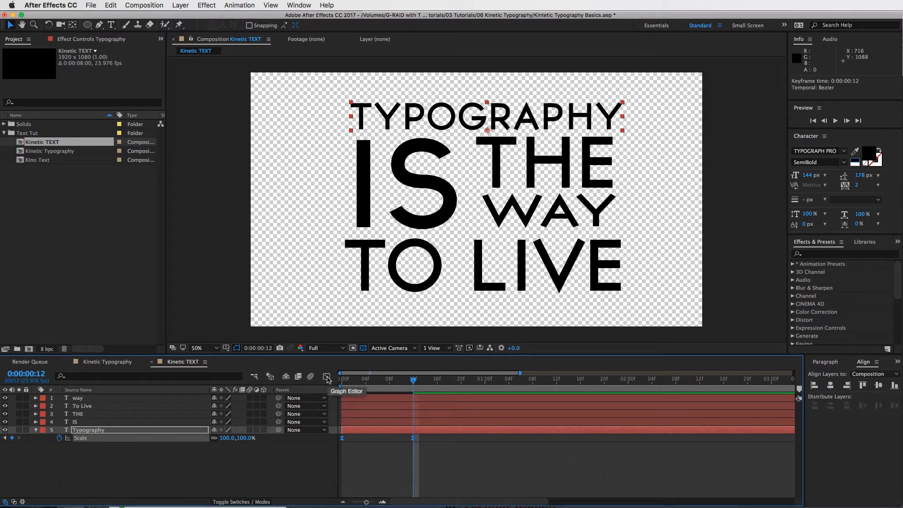
Extend the final Scale keyframe's incoming influence in the speed graph so the Typography word grows fast early and slows down gradually.
left_click(327, 377)
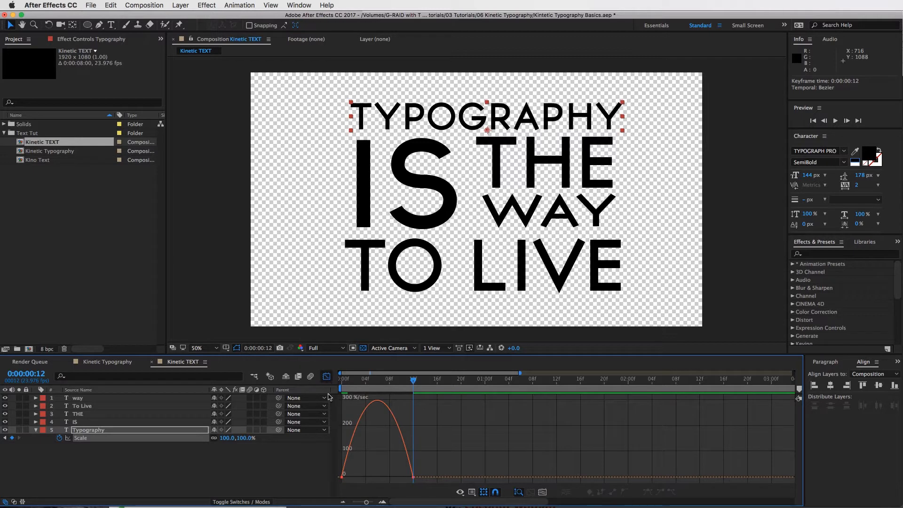
left_click(411, 473)
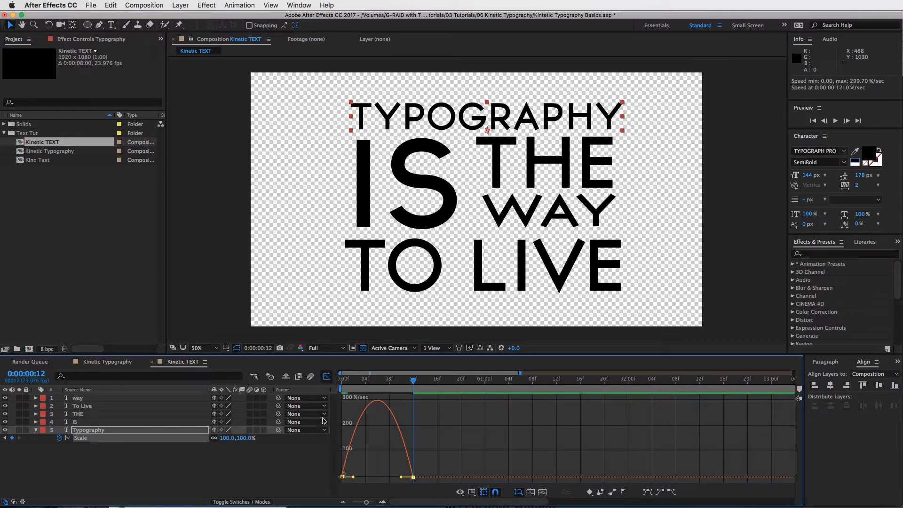
left_click(402, 479)
left_click_drag(399, 479, 376, 479)
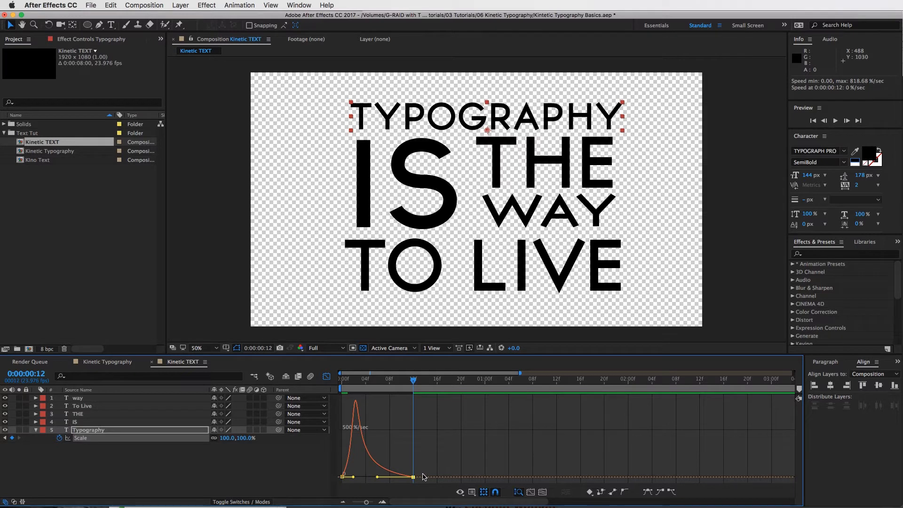
End the work area at 0:00:01:09 and play a preview of the eased Typography scale animation.
left_click_drag(359, 381, 542, 381)
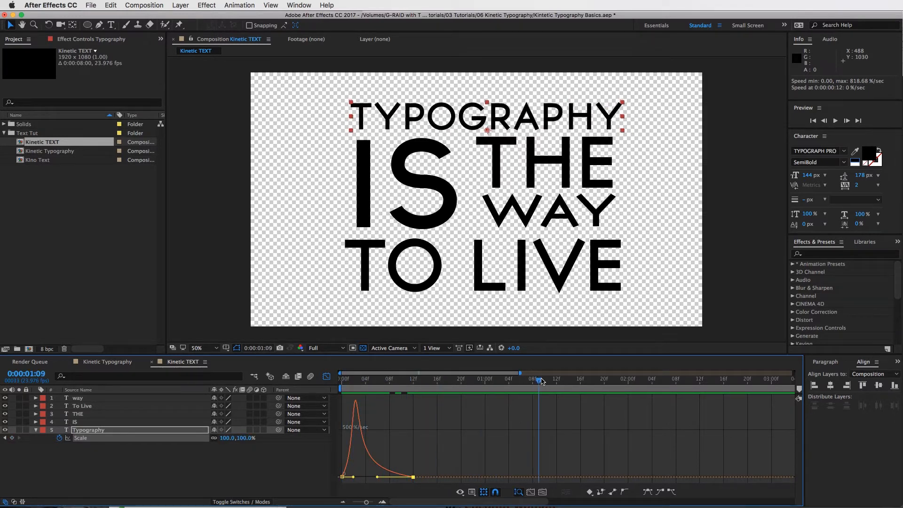
key("n")
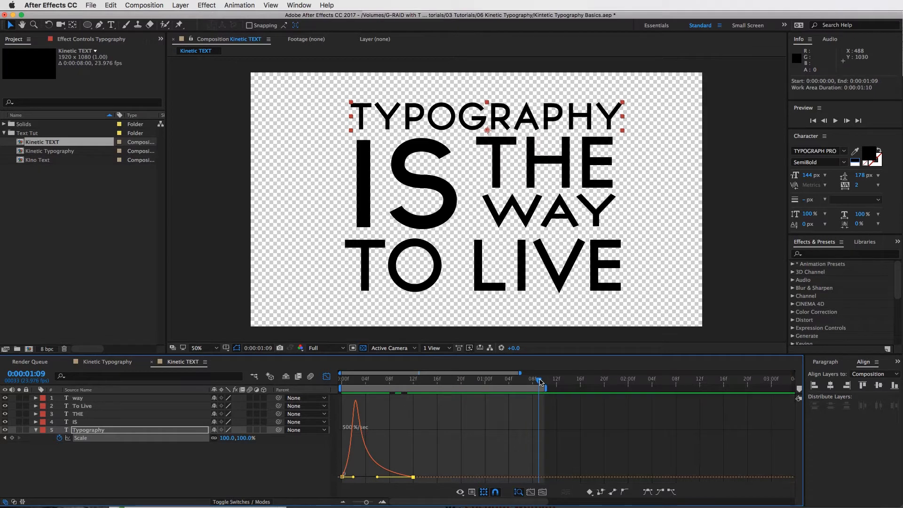
left_click(837, 121)
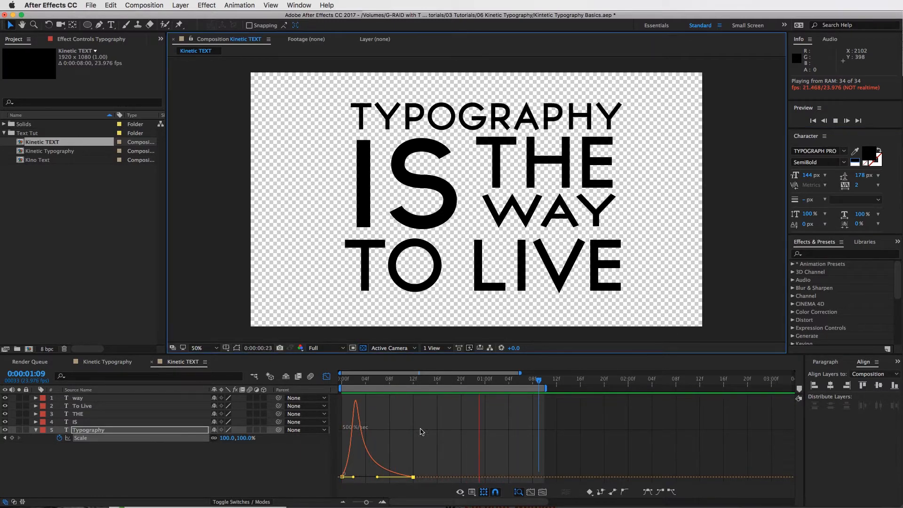
key("space")
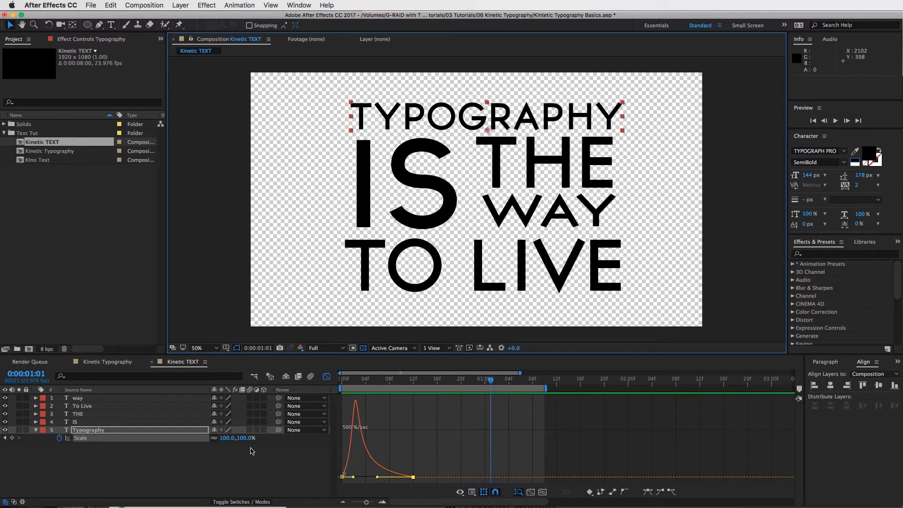
Return to the layer-bar timeline, move the Typography layer's final Scale keyframe to 0:00:00:14, and preview the growth.
left_click(327, 378)
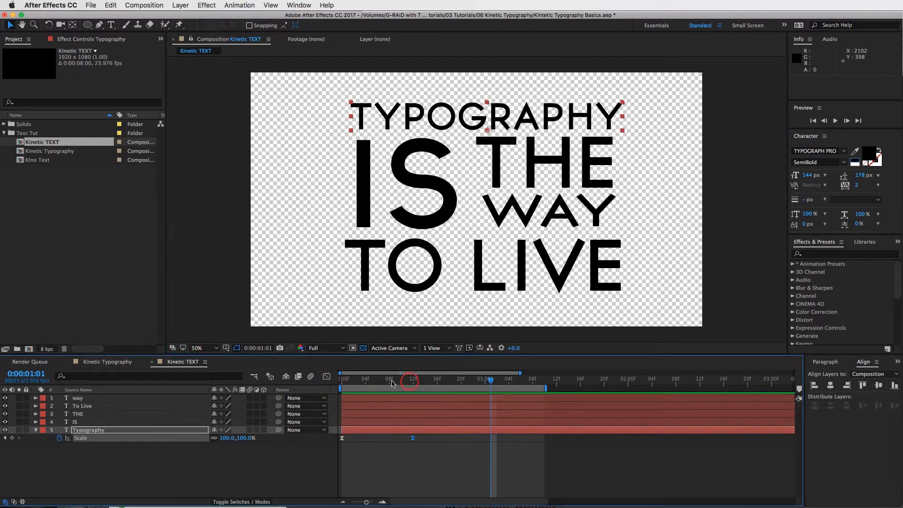
left_click_drag(412, 383, 385, 383)
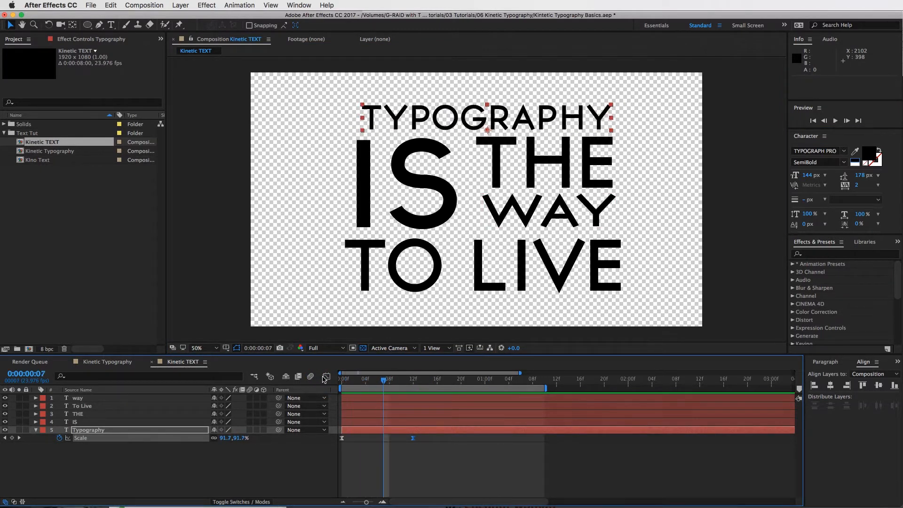
left_click(326, 377)
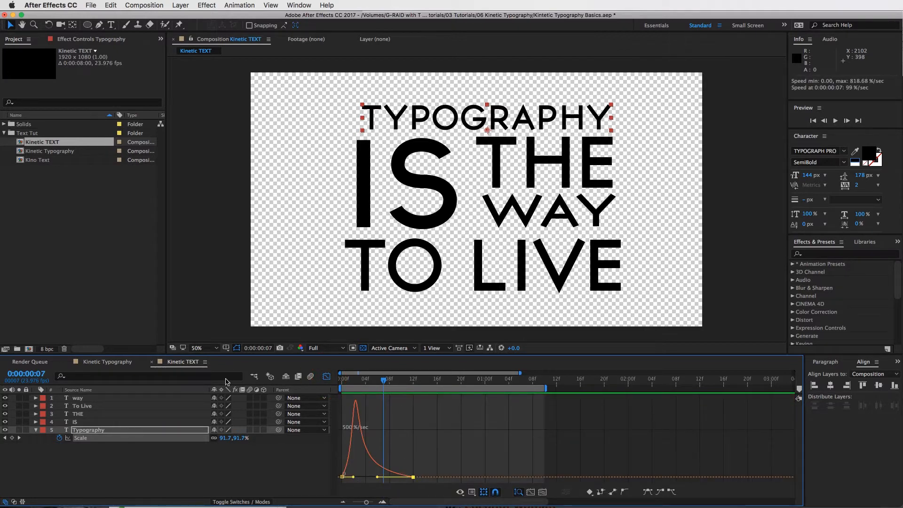
left_click(327, 376)
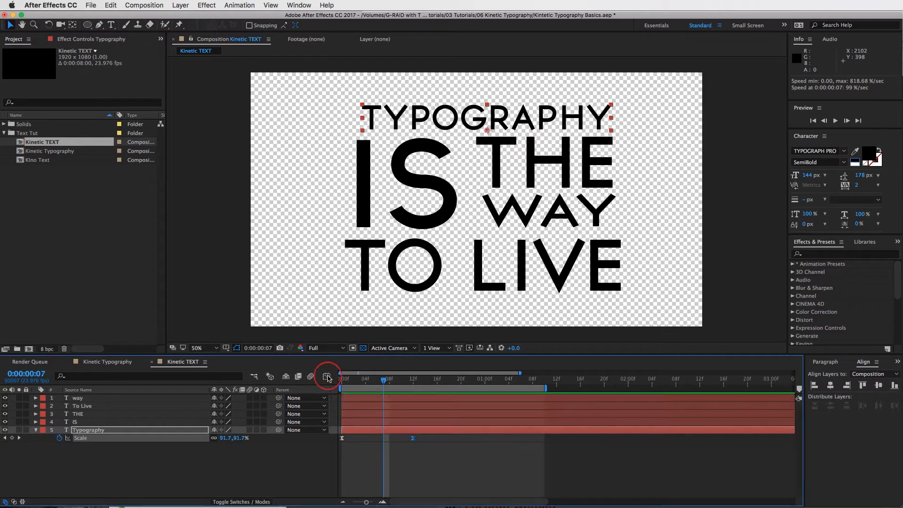
left_click_drag(371, 380, 422, 407)
left_click_drag(413, 438, 426, 439)
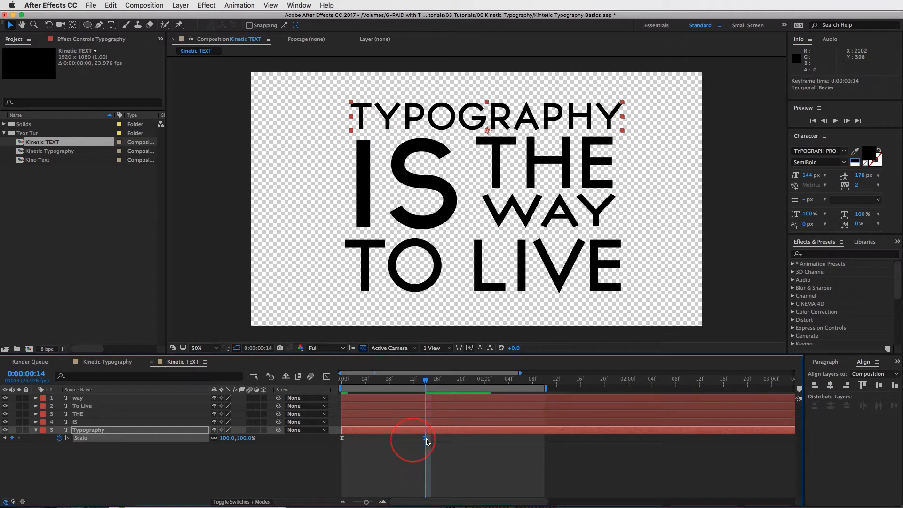
left_click_drag(420, 379, 327, 385)
key("space")
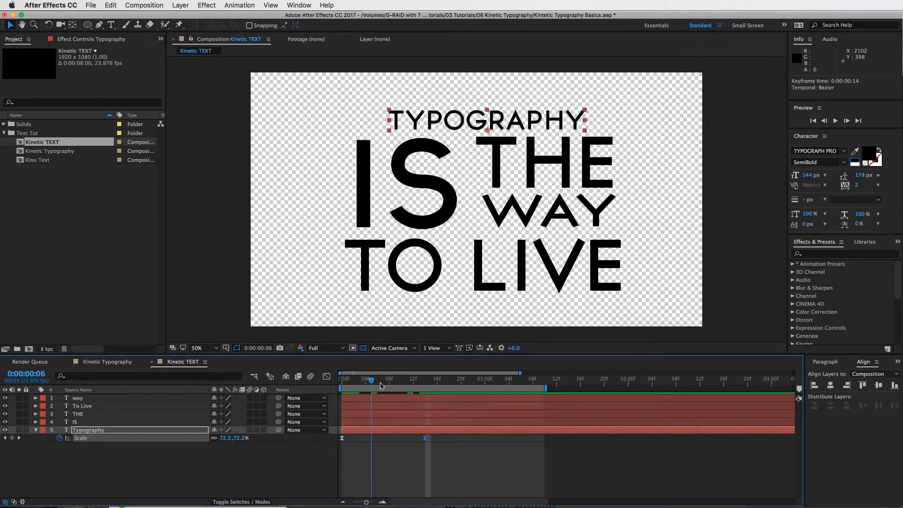
key("space")
key("space")
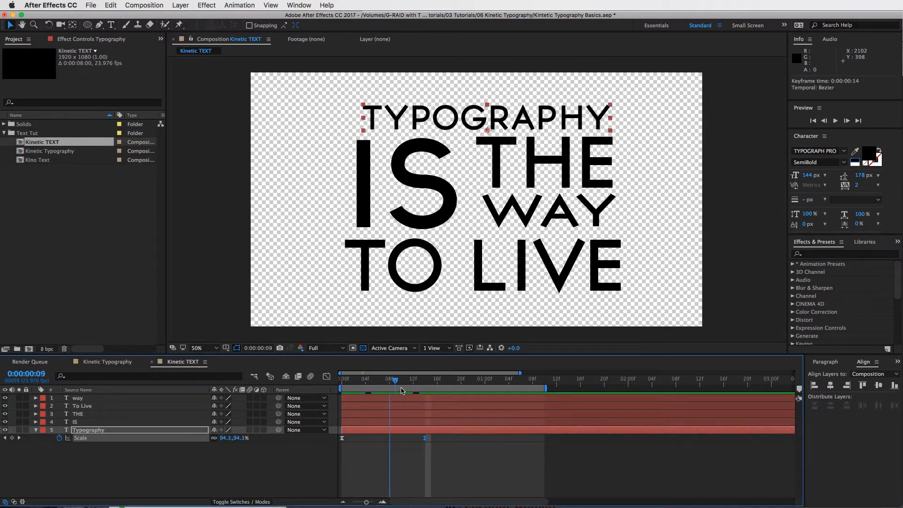
Reveal Position on the IS layer and add a Position keyframe at 0:00:00:14.
left_click(80, 422)
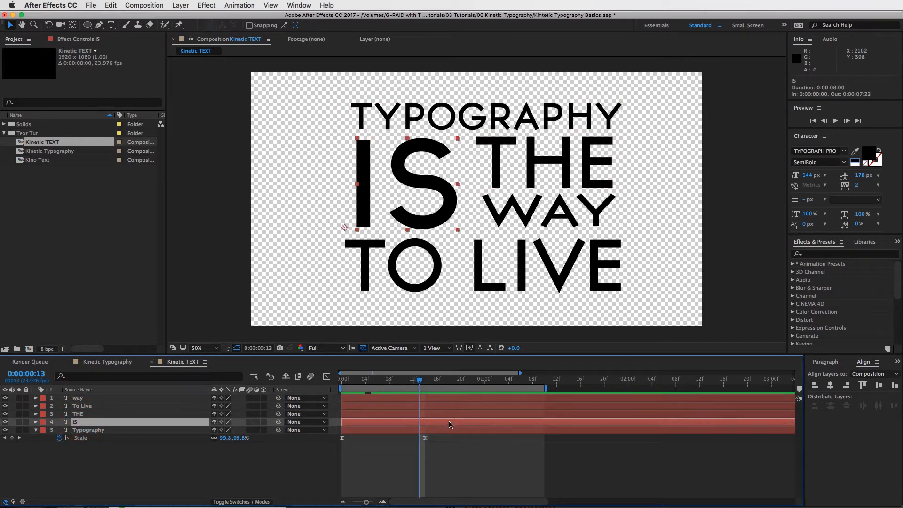
key("p")
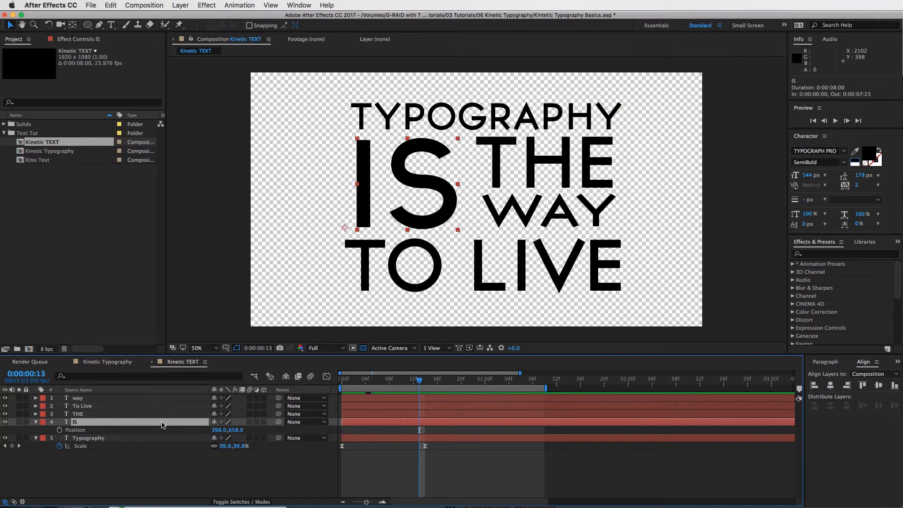
left_click(425, 381)
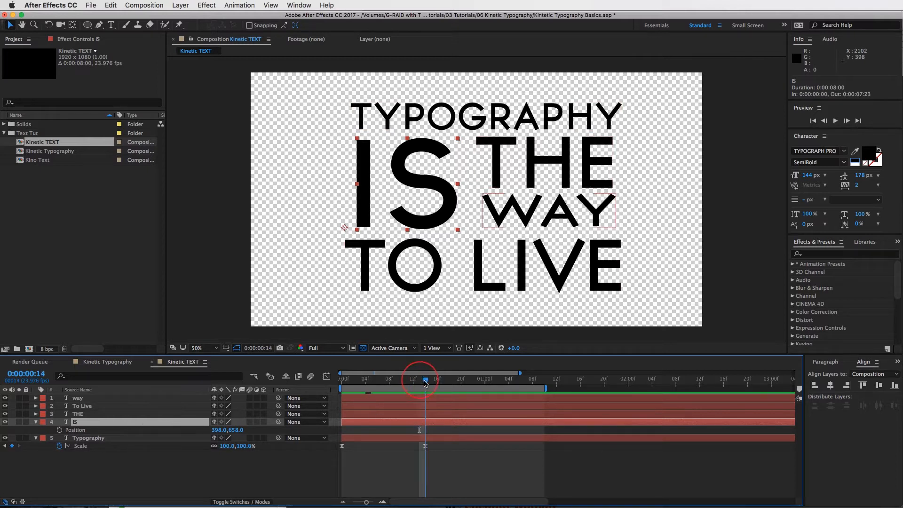
left_click(60, 430)
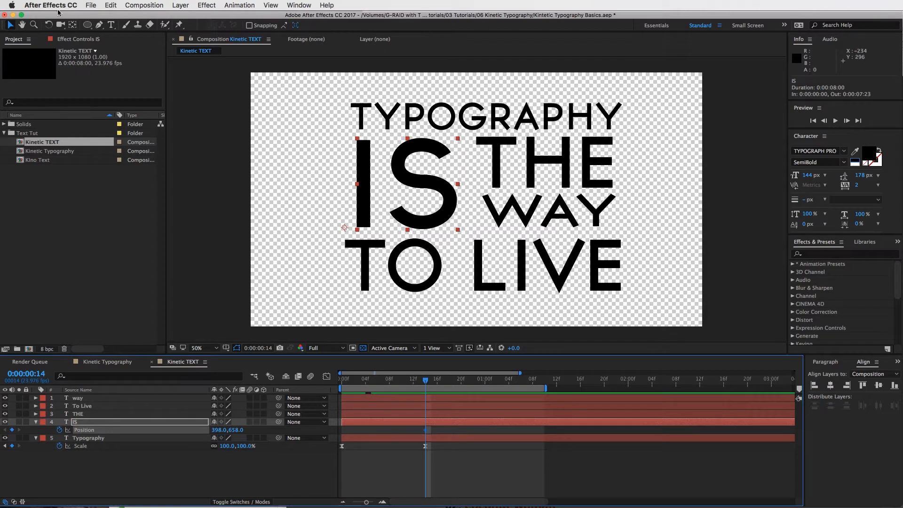
Move the IS layer's anchor point to the bottom-left corner of the word and return to the Selection tool.
key("y")
left_click_drag(345, 229, 357, 229)
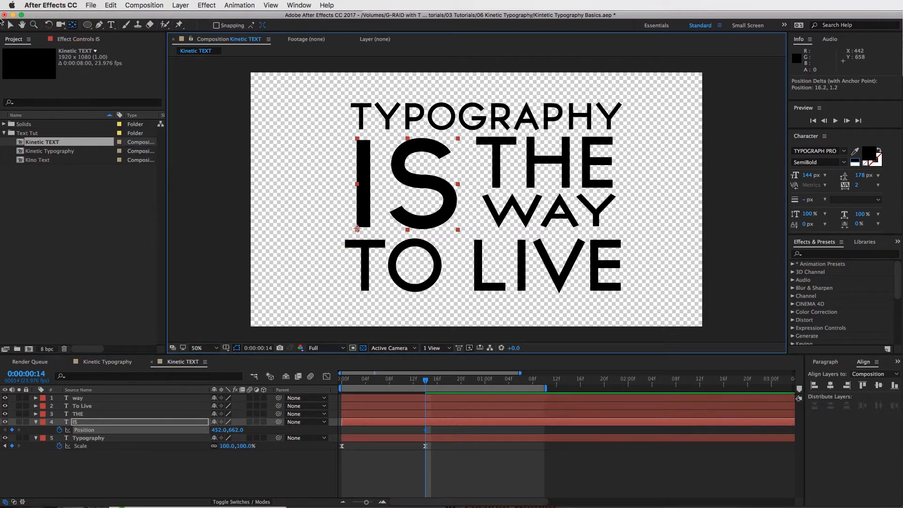
left_click(10, 25)
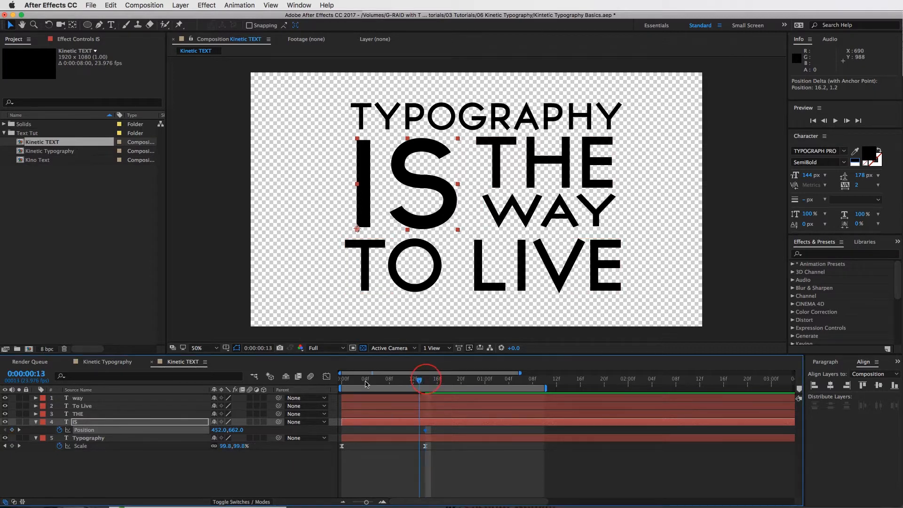
Set the IS layer's X position to 268 at 0:00:00:00 and scrub to frame 14 to check the slide.
left_click_drag(427, 380, 340, 381)
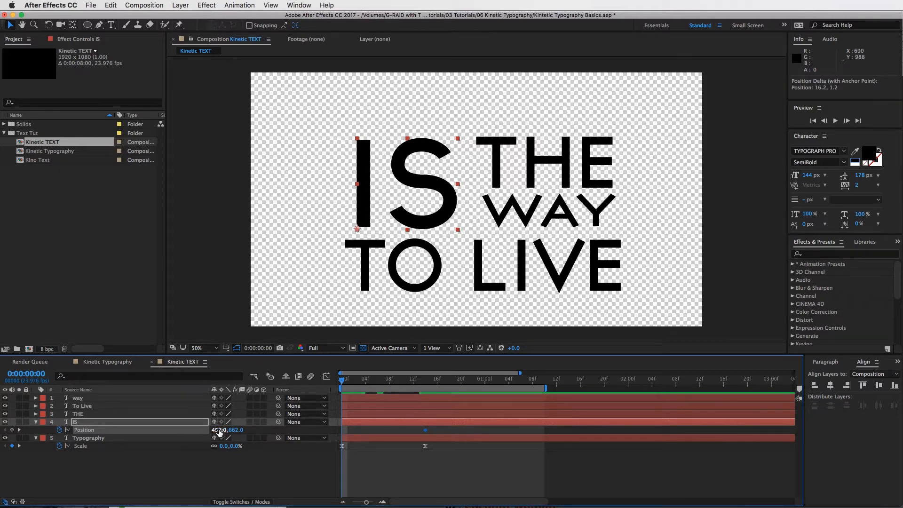
left_click_drag(219, 430, 164, 428)
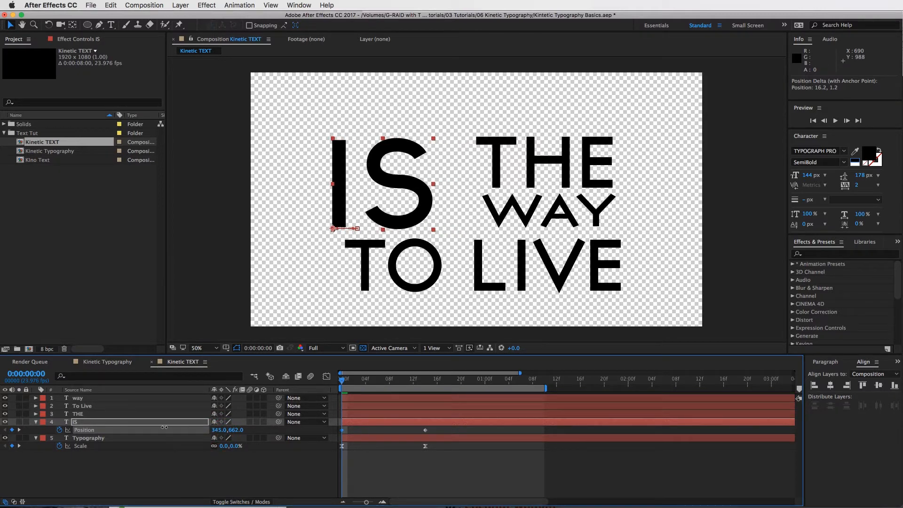
left_click(349, 379)
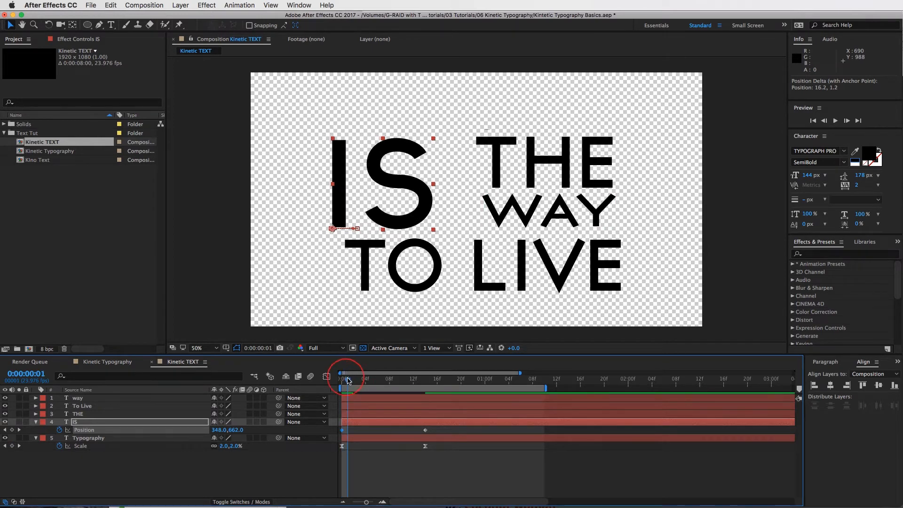
left_click_drag(348, 380, 325, 386)
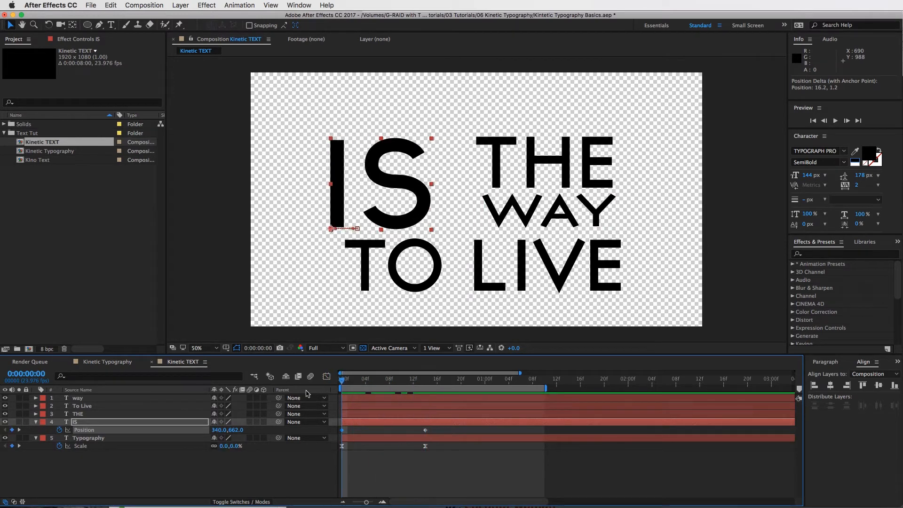
left_click_drag(218, 433, 184, 432)
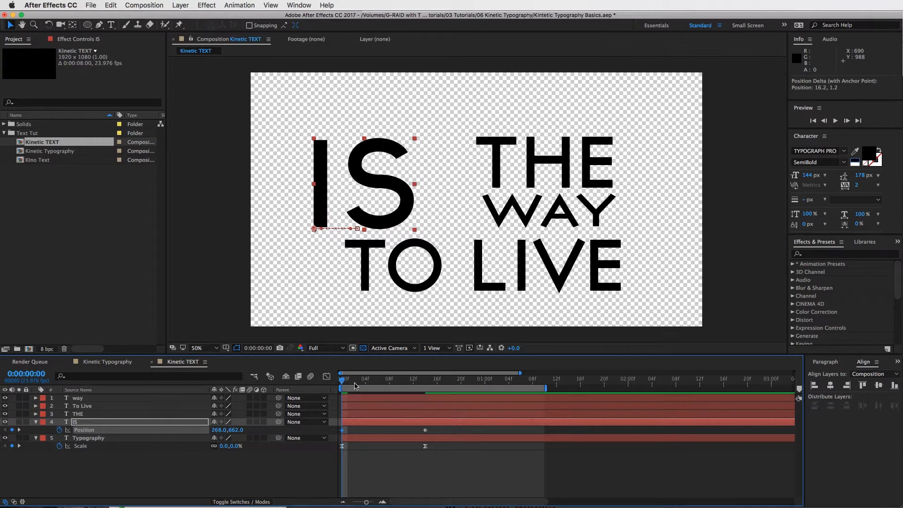
left_click(354, 381)
left_click_drag(354, 381, 426, 381)
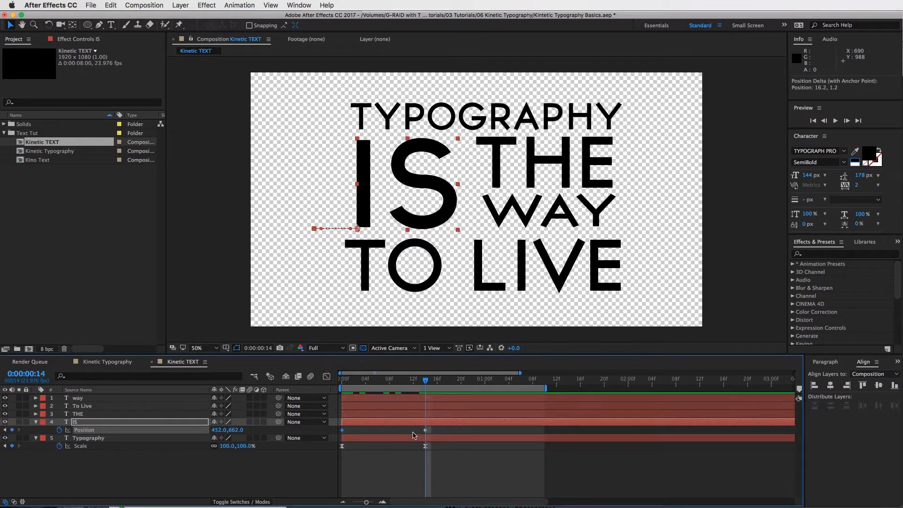
Reveal Opacity on the IS layer and add a 100% Opacity keyframe at 0:00:00:14.
key("t")
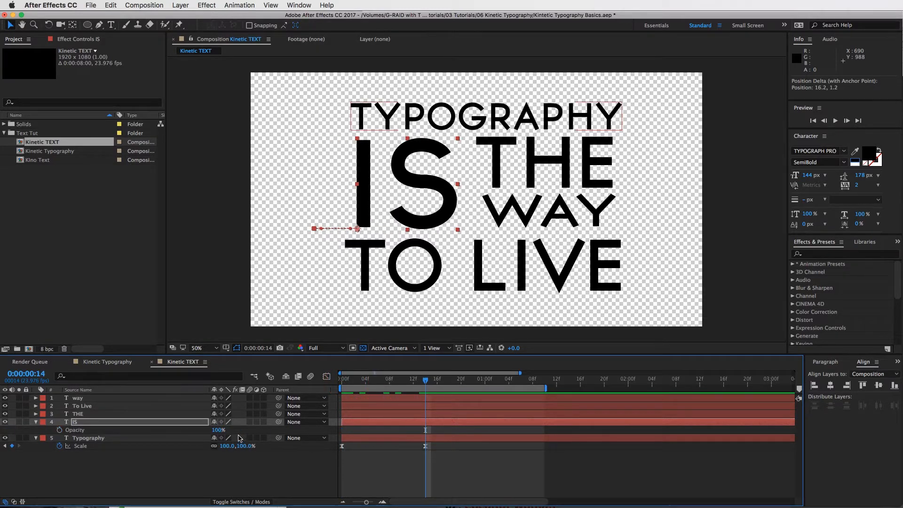
left_click(60, 430)
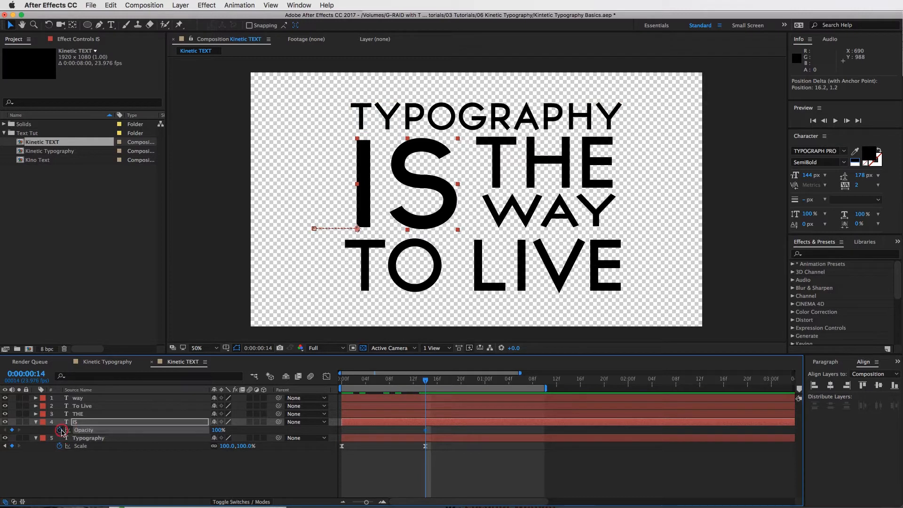
Set the IS layer's Opacity to 0% at 0:00:00:00.
left_click_drag(379, 379, 371, 380)
key("Home")
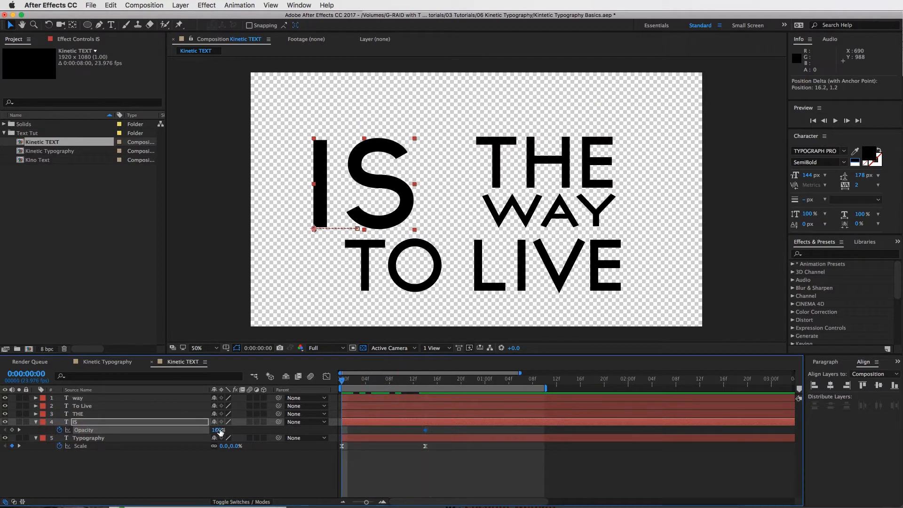
left_click(215, 430)
type("0")
key("Return")
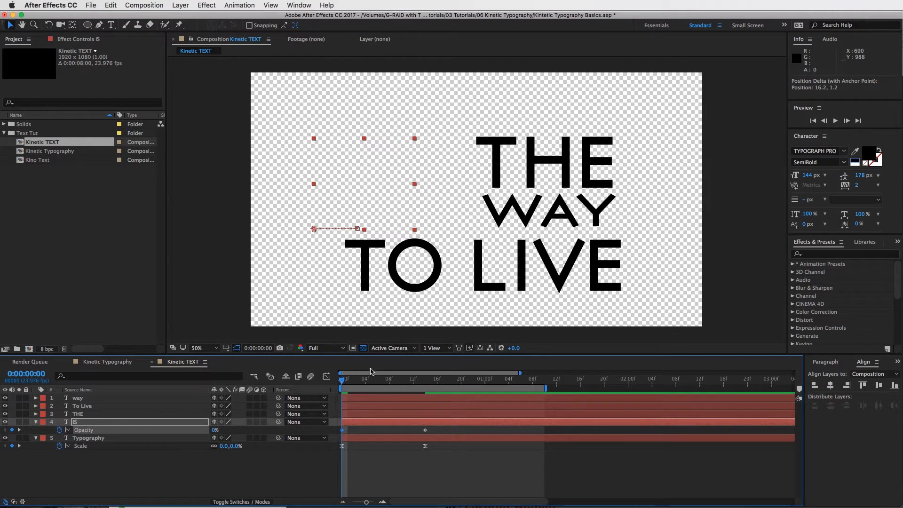
Reveal all of the IS layer's keyframes and apply Easy Ease to its Position and Opacity keyframes.
key("u")
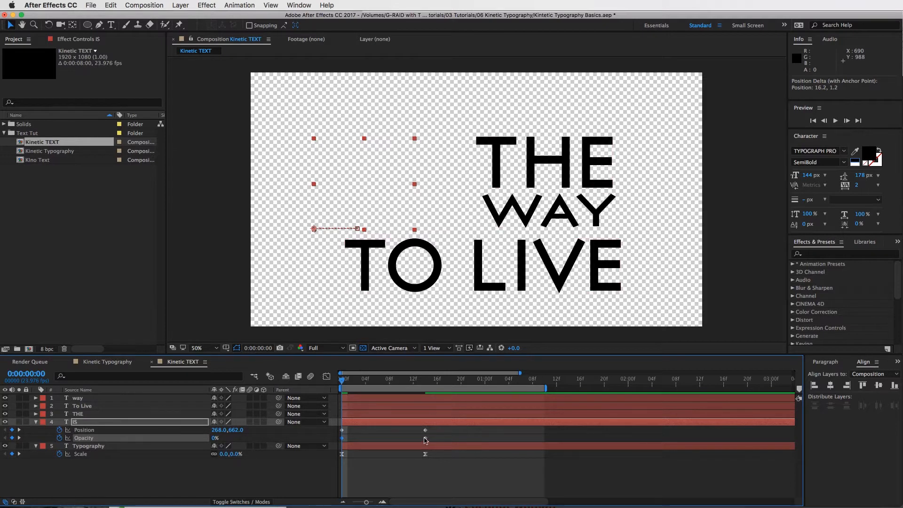
left_click_drag(442, 429, 332, 442)
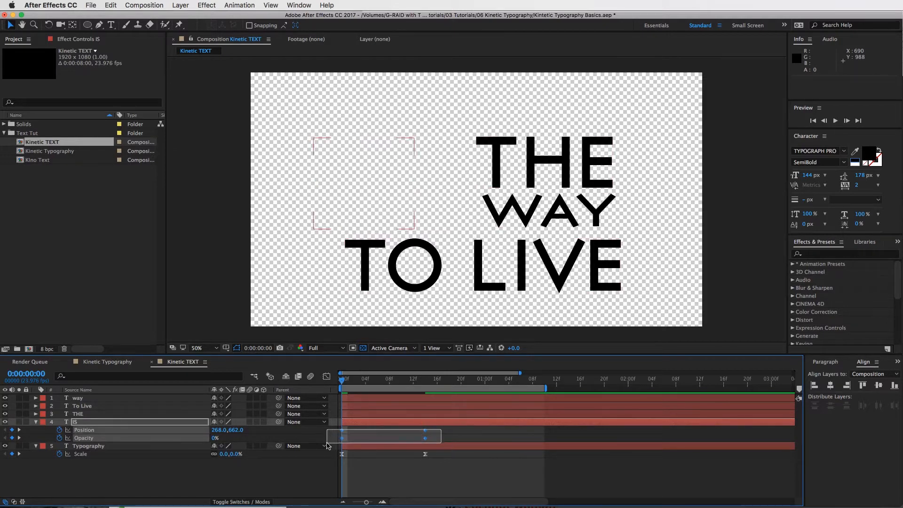
right_click(426, 430)
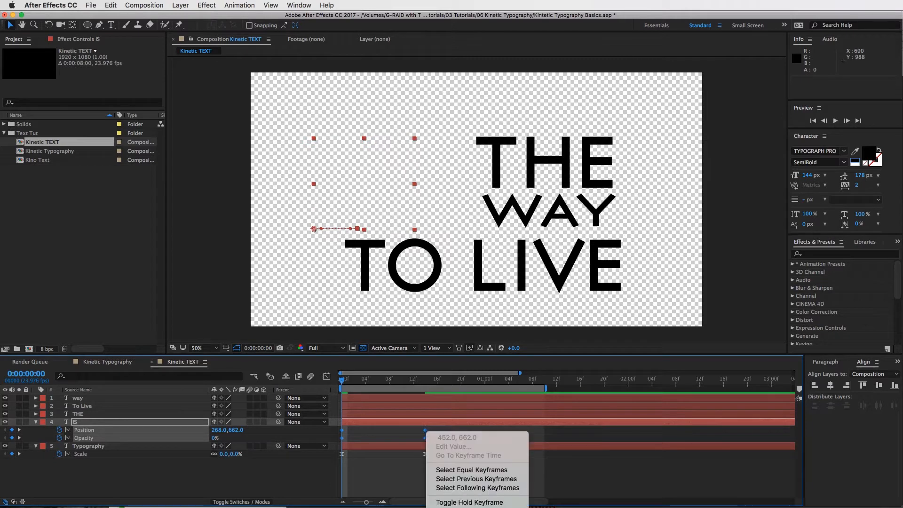
left_click(437, 415)
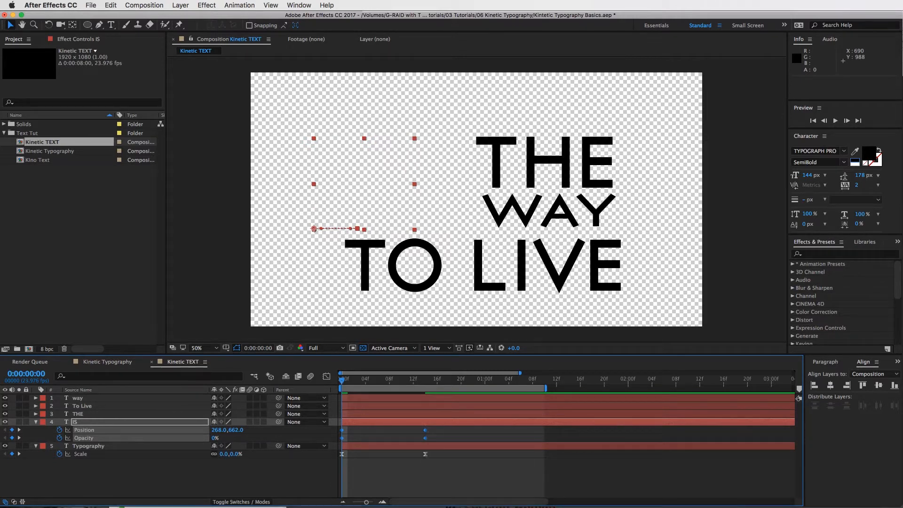
key("F9")
left_click(378, 431)
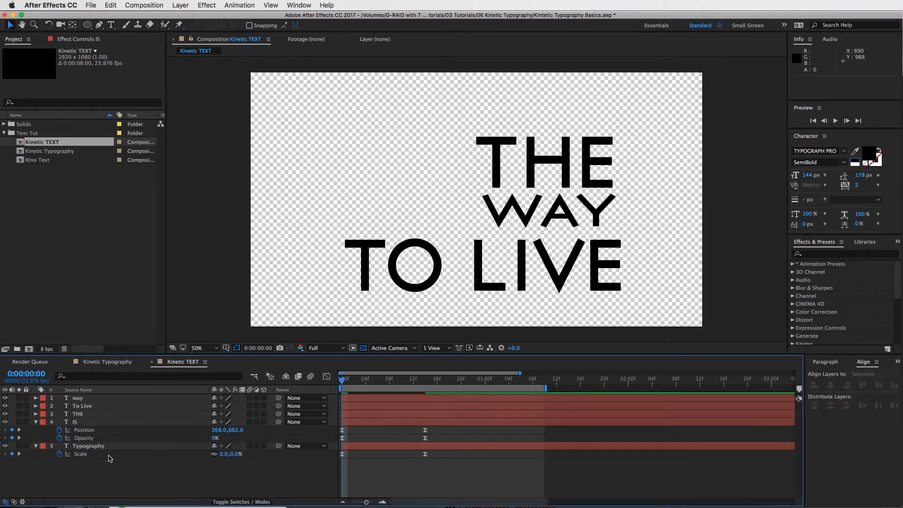
Lengthen the incoming ease of the IS layer's Position keyframe at 0:00:00:14 in the speed graph so the slide decelerates gradually.
left_click(425, 430)
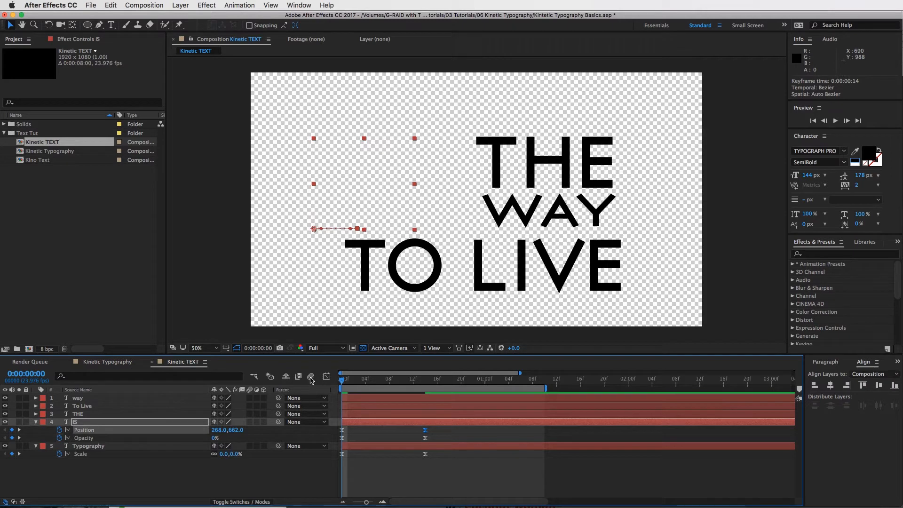
left_click(326, 377)
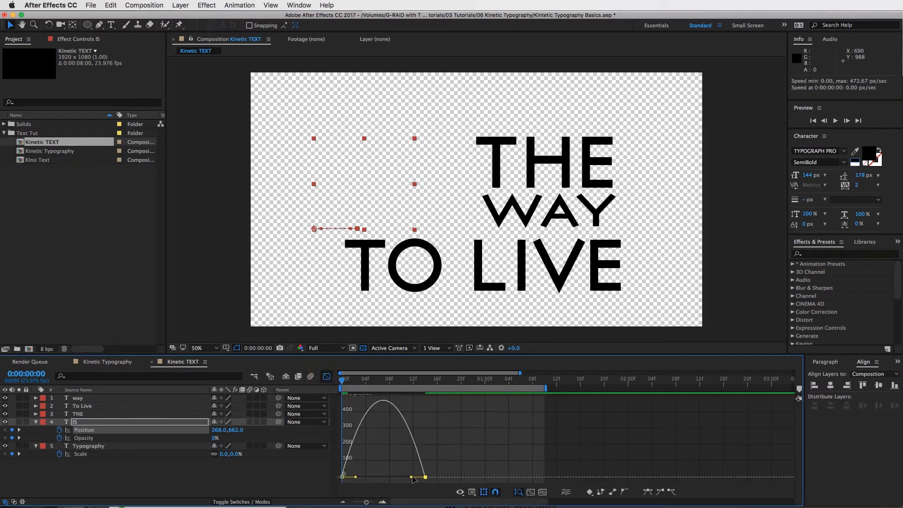
left_click_drag(411, 479, 384, 477)
left_click(326, 377)
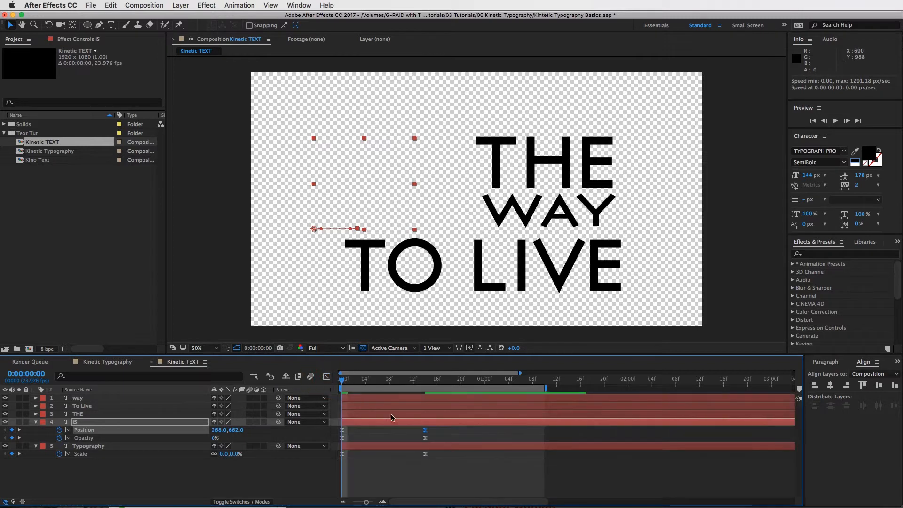
Lengthen the incoming ease of the IS layer's Opacity keyframe at 0:00:00:14 in the speed graph to match the slide.
left_click(425, 438)
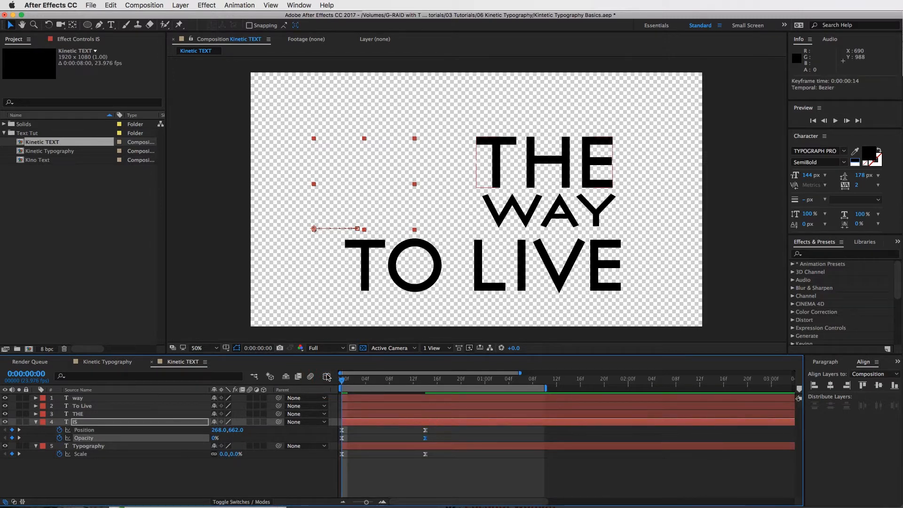
left_click(327, 377)
left_click_drag(412, 477, 384, 477)
left_click(326, 377)
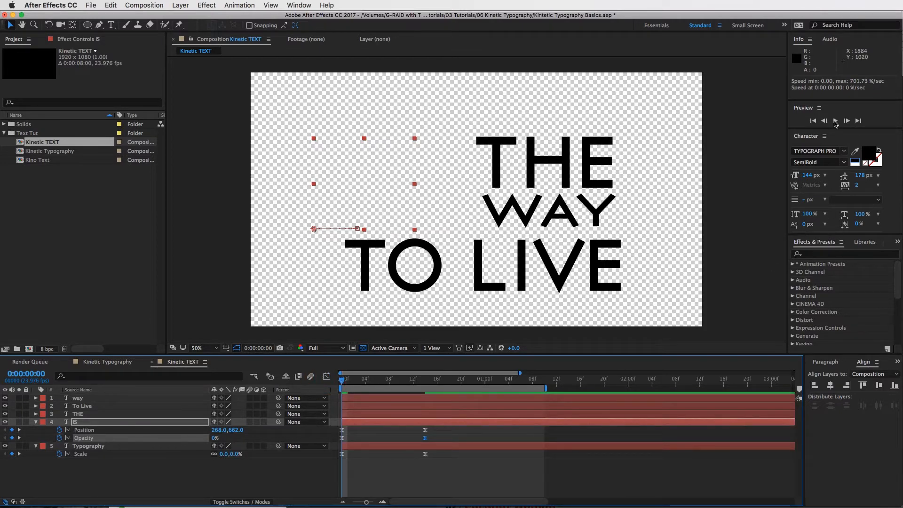
Preview the TYPOGRAPHY and IS animation, stop playback and set the current time to 0:00:00:14.
left_click(835, 122)
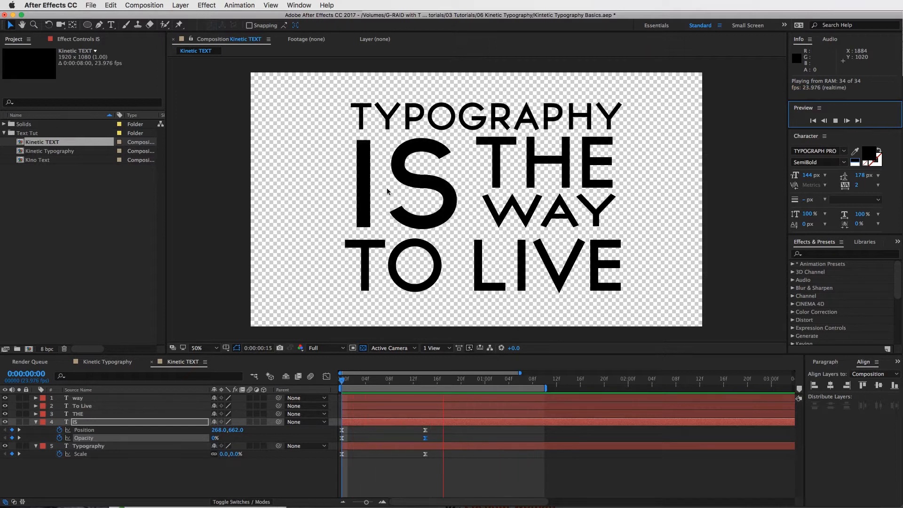
key("space")
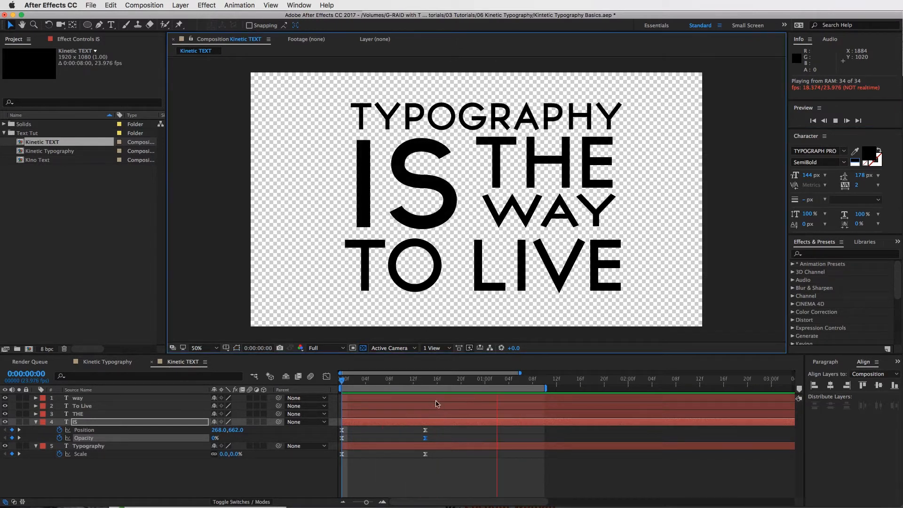
left_click(427, 385)
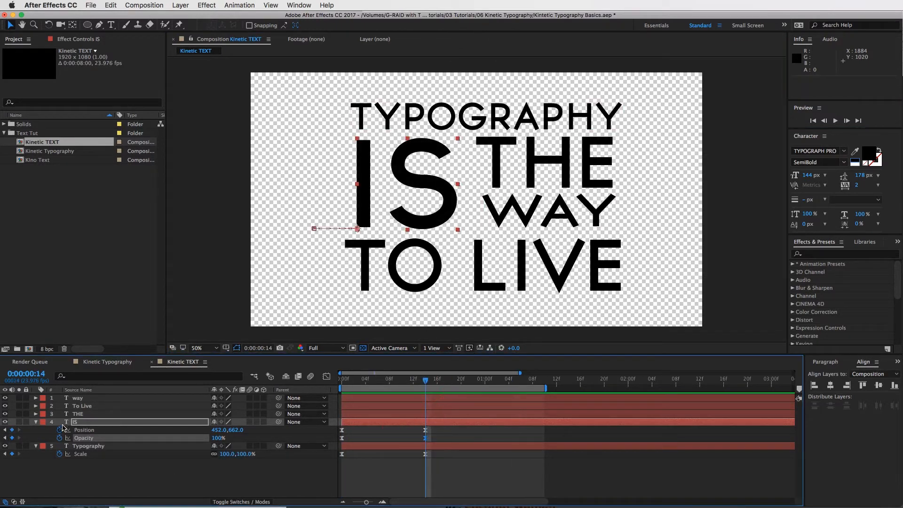
Collapse the IS and Typography layers' properties and reorder the way layer to sit directly above THE.
left_click(37, 422)
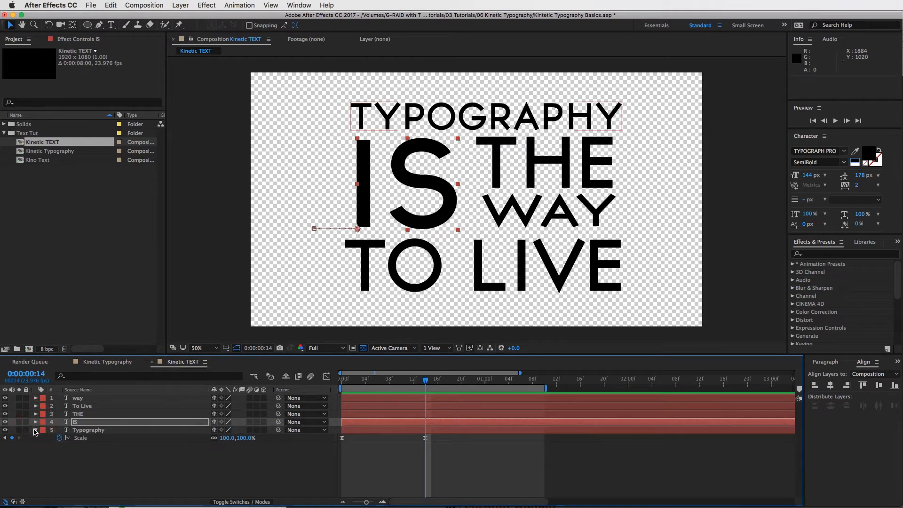
left_click(36, 430)
left_click(81, 414)
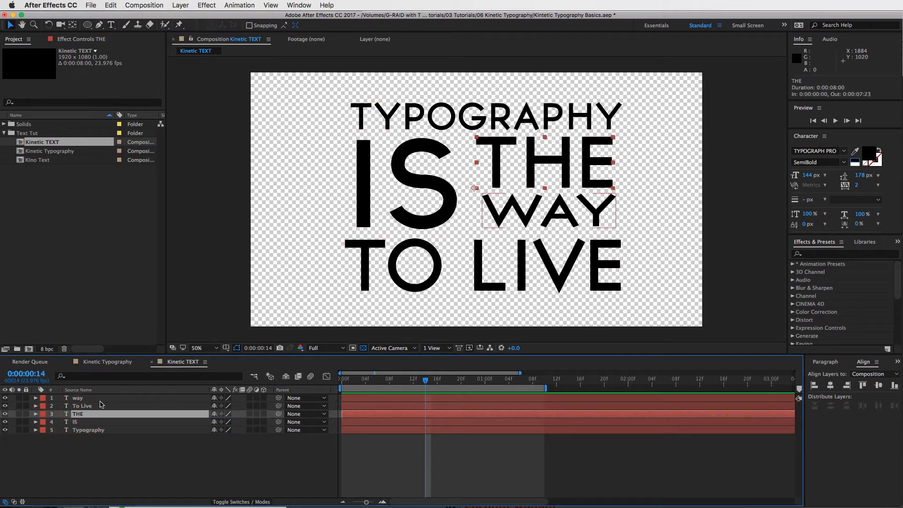
mouse_move(82, 400)
left_mouse_down()
mouse_move(87, 416)
mouse_move(83, 408)
left_mouse_up()
Select the THE and way layers together and add Position keyframes to both at 0:00:00:14.
left_click(81, 413)
left_click(82, 407, "shift")
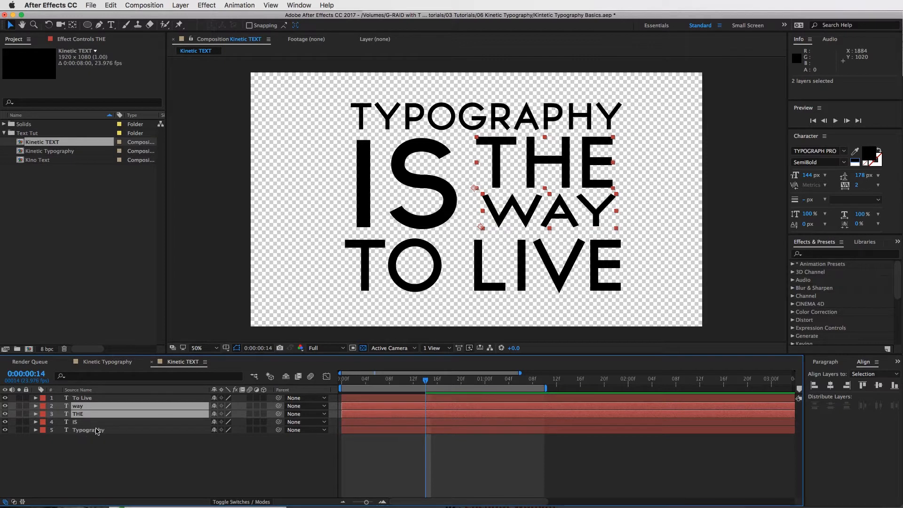
key("p")
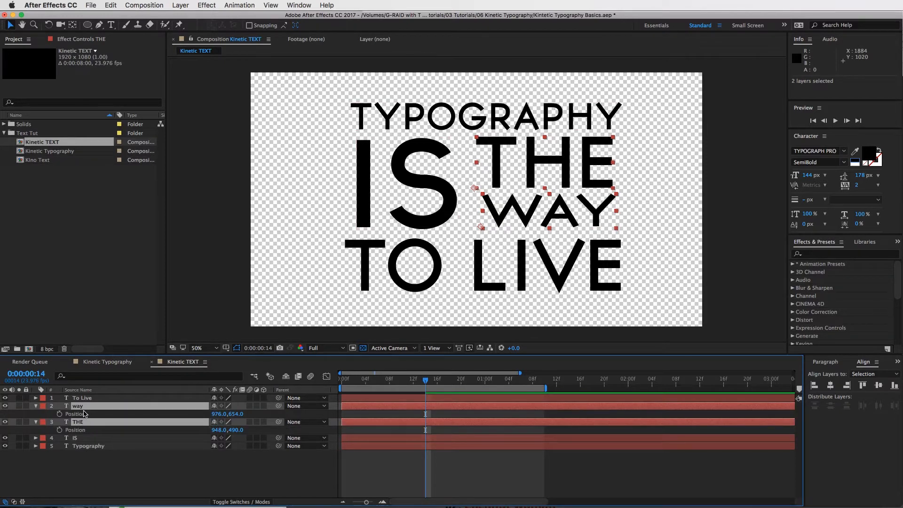
left_click(60, 414)
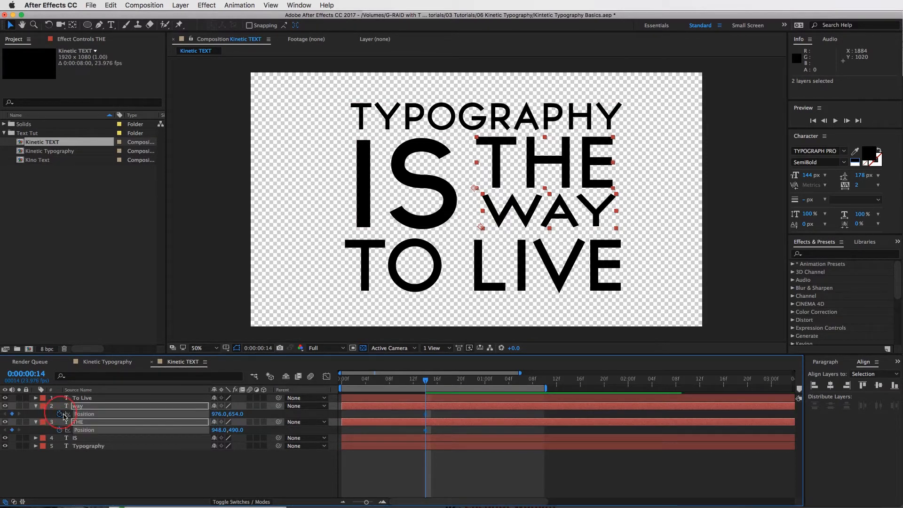
Raise THE and way together at 0:00:00:00 until THE is level with the TYPOGRAPHY line, and scrub to frame 14 to check.
left_click_drag(390, 377, 326, 383)
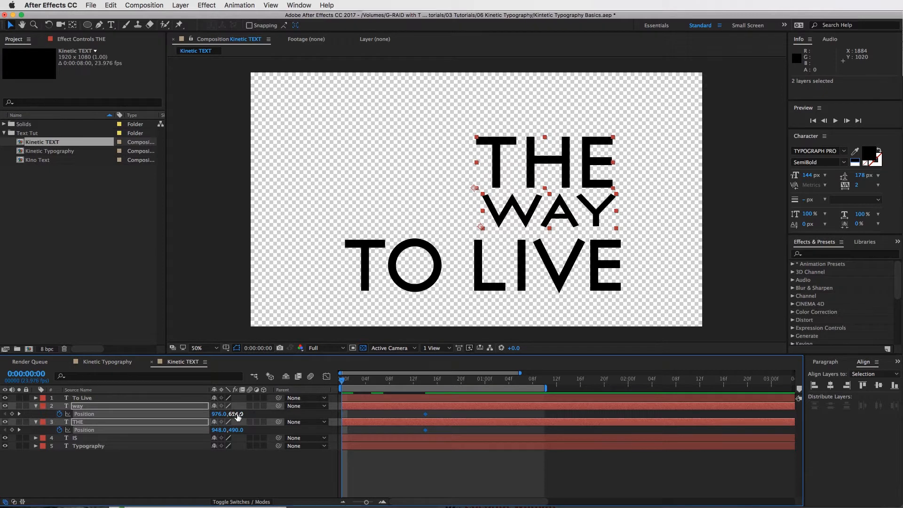
left_click_drag(238, 417, 166, 414)
left_click(353, 379)
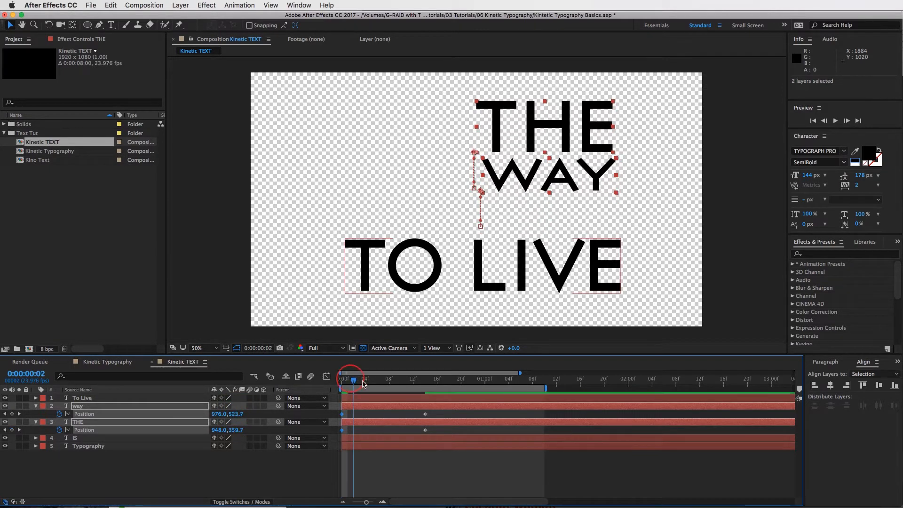
left_click_drag(363, 384, 426, 393)
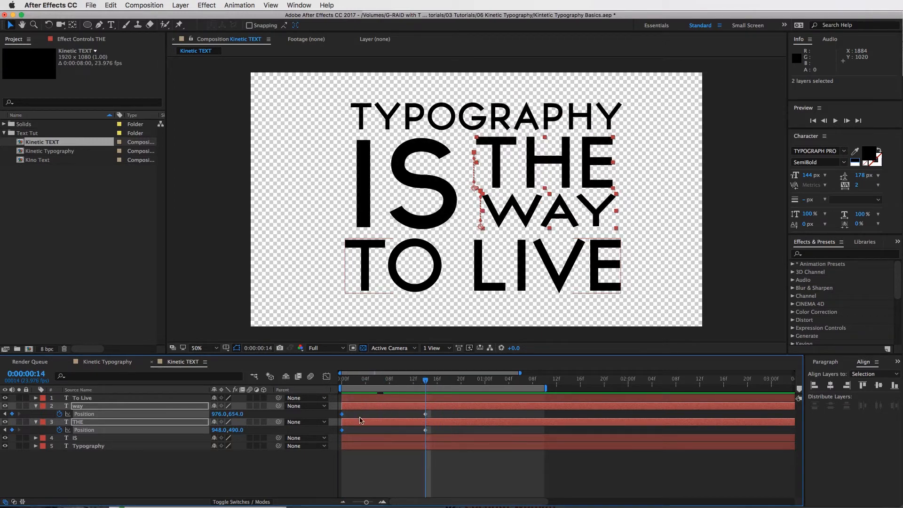
Keyframe Opacity on the way and THE layers at 100% on 0:00:00:14 and 0% on 0:00:00:00, and scrub through the fade.
key("t")
key("alt+shift+t")
left_click_drag(427, 382, 342, 382)
left_click(219, 414)
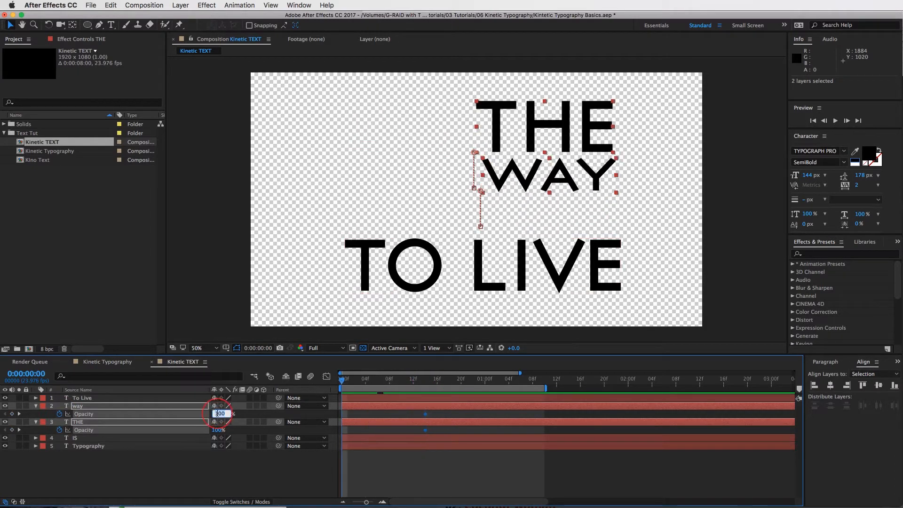
type("0")
key("Return")
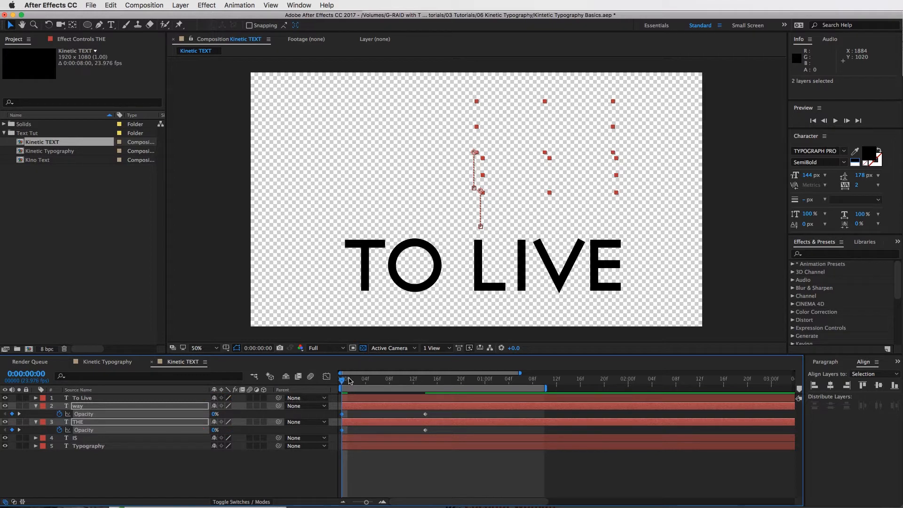
left_click_drag(344, 383, 426, 392)
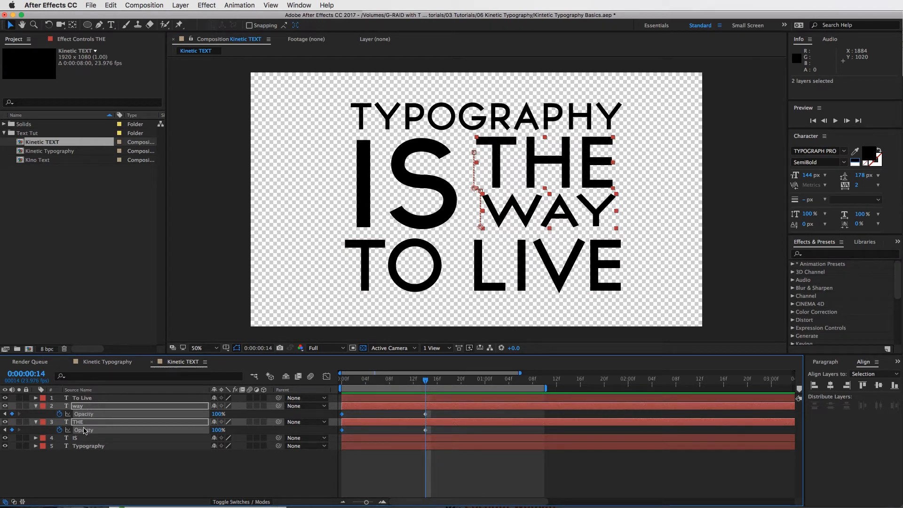
Reveal the way and THE layers' keyframes and apply Easy Ease to all their Position and Opacity keyframes.
key("u")
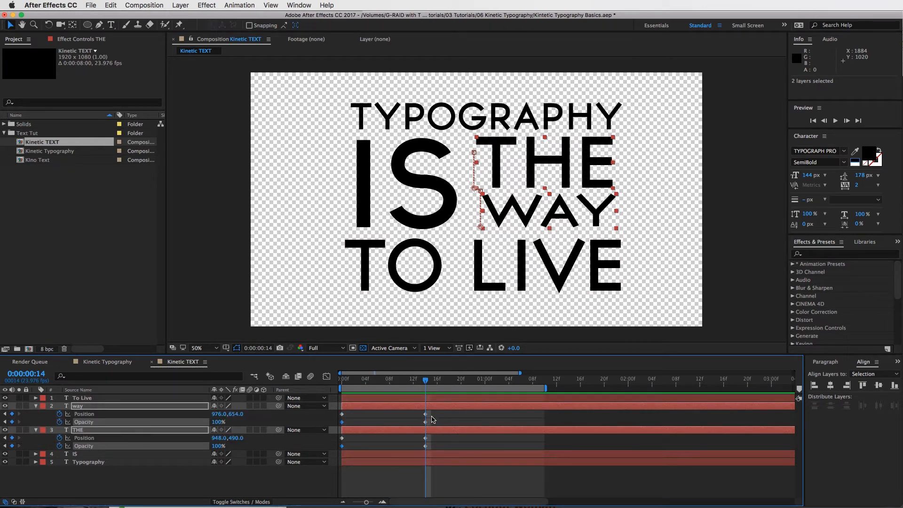
left_click_drag(435, 413, 326, 453)
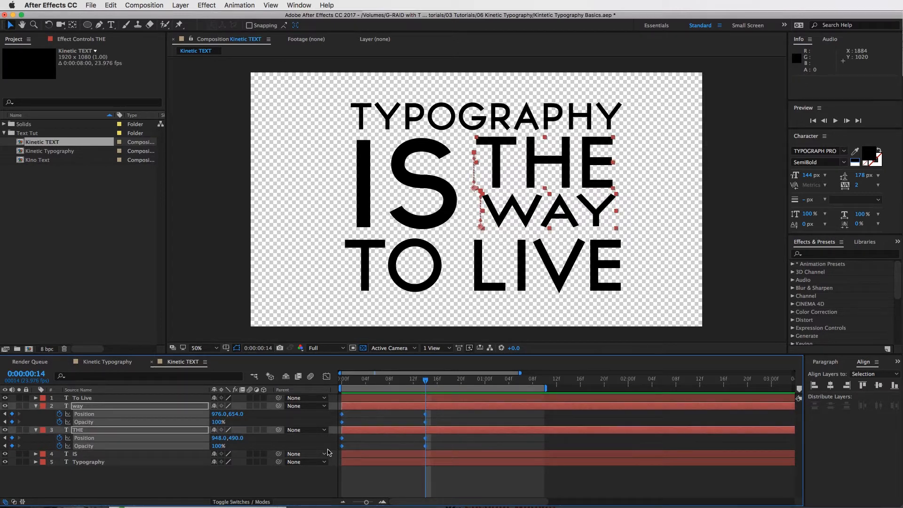
right_click(426, 424)
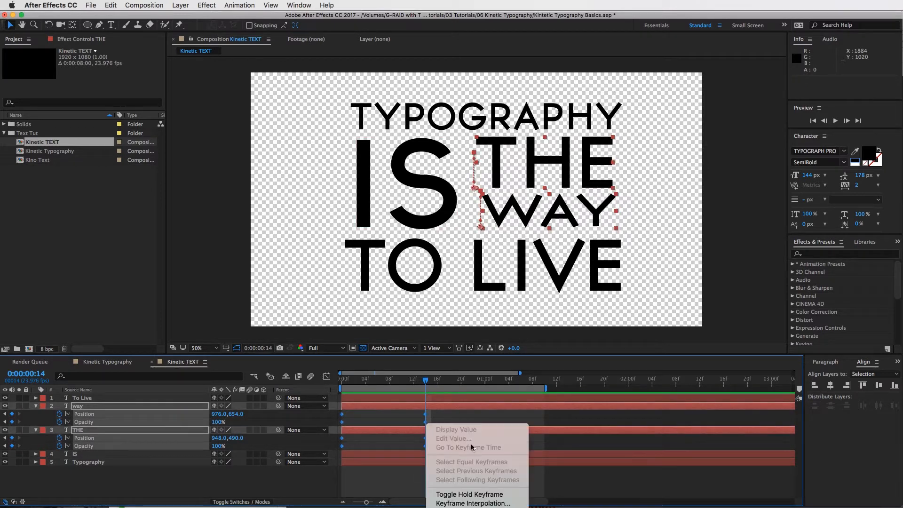
left_click(506, 495)
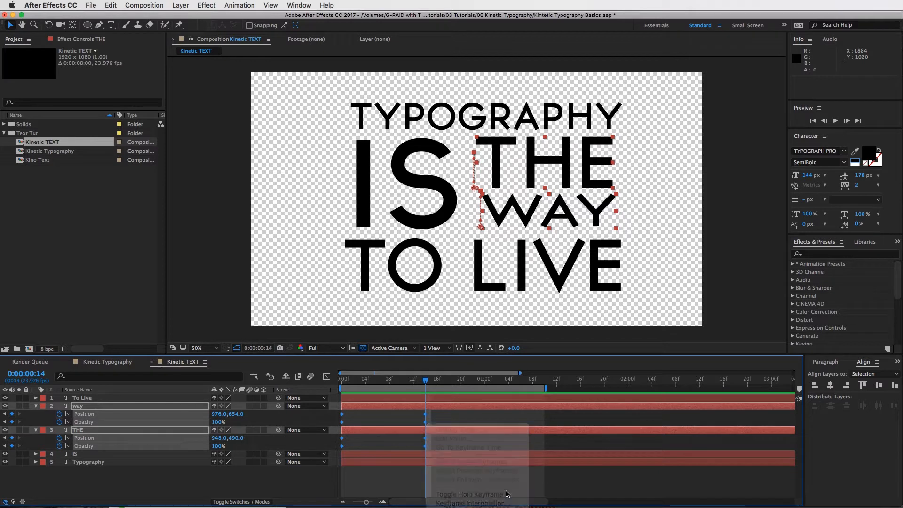
left_click(444, 451)
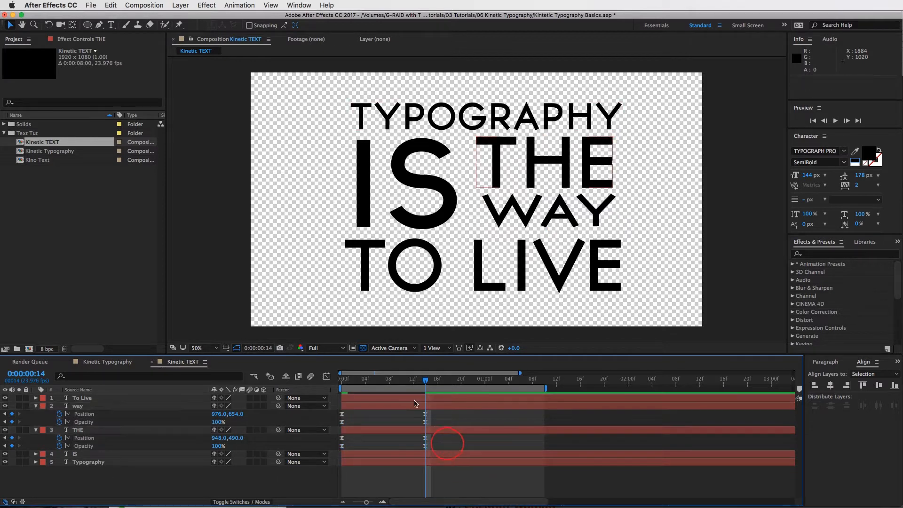
Lengthen the incoming ease of the way layer's Position keyframe at 0:00:00:14 in the speed graph.
left_click(425, 414)
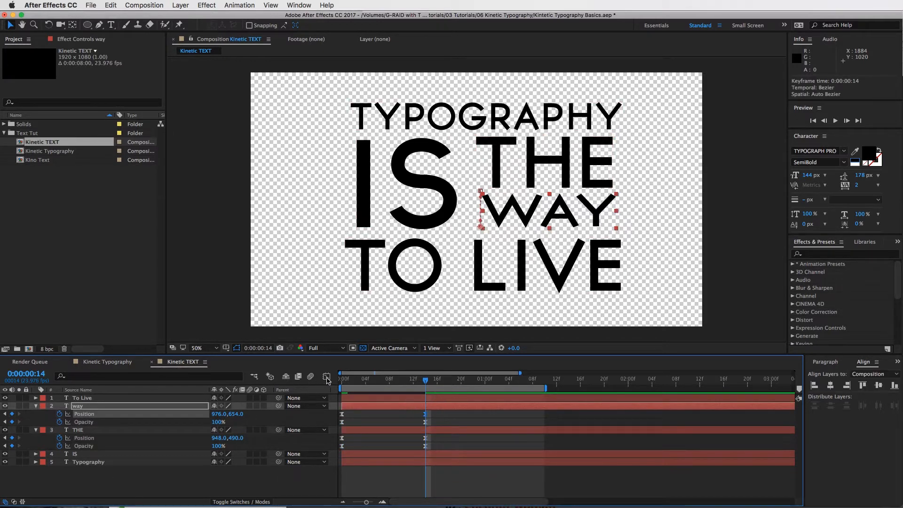
left_click(326, 377)
left_click_drag(410, 478, 390, 472)
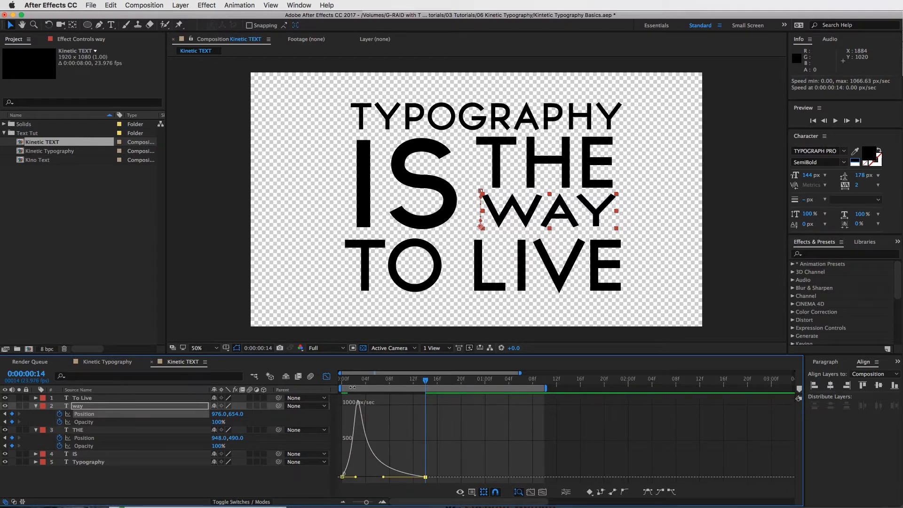
left_click(327, 377)
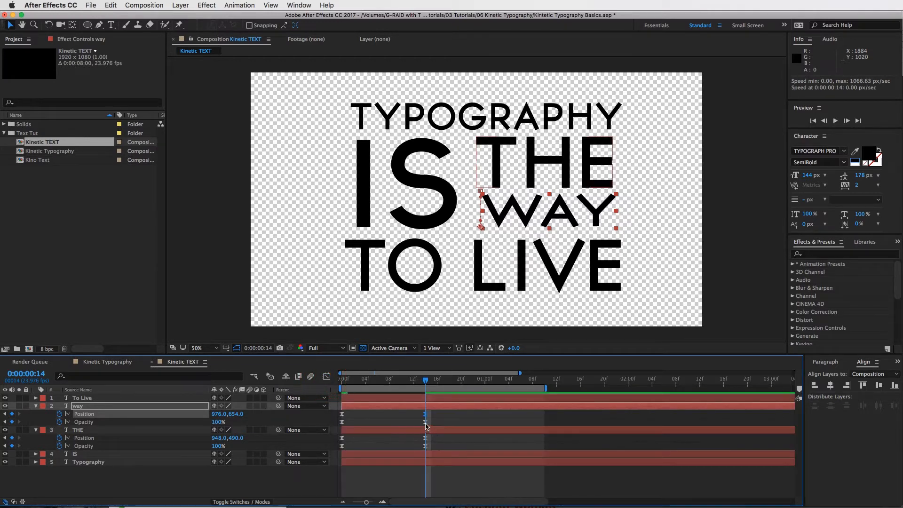
Lengthen the incoming ease of the way layer's Opacity keyframe at 0:00:00:14 in the speed graph.
left_click(425, 422)
left_click(327, 377)
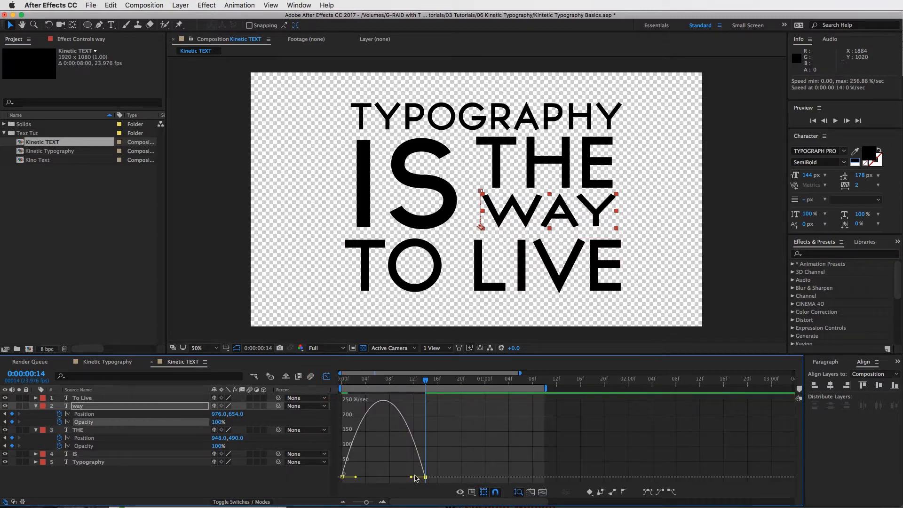
left_click_drag(411, 478, 376, 478)
left_click(326, 377)
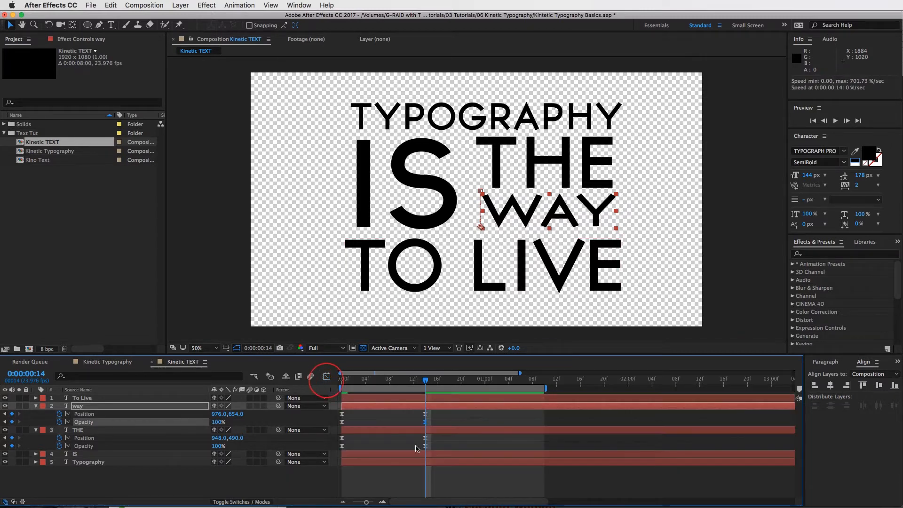
Lengthen the incoming ease of the THE layer's Position and Opacity keyframes at 0:00:00:14 in the speed graph.
left_click(425, 438)
left_click(326, 377)
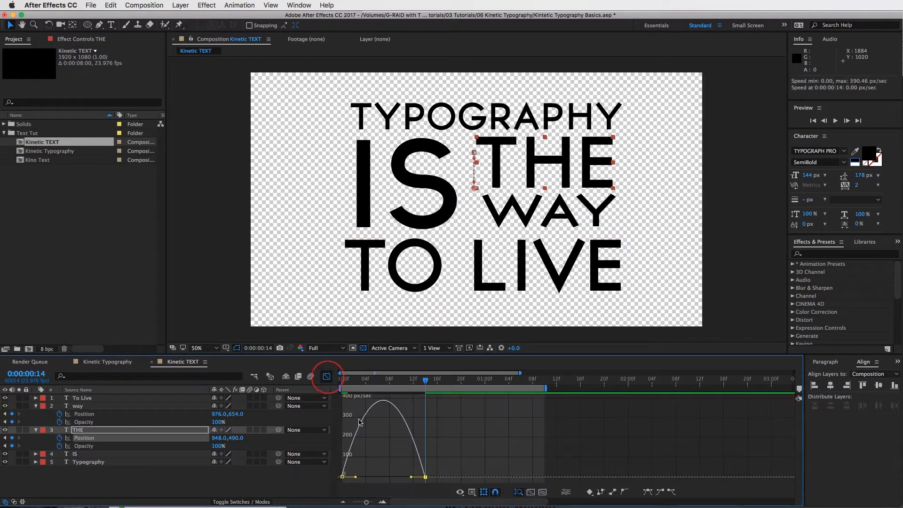
left_click_drag(410, 477, 379, 477)
left_click(326, 377)
left_click(424, 446)
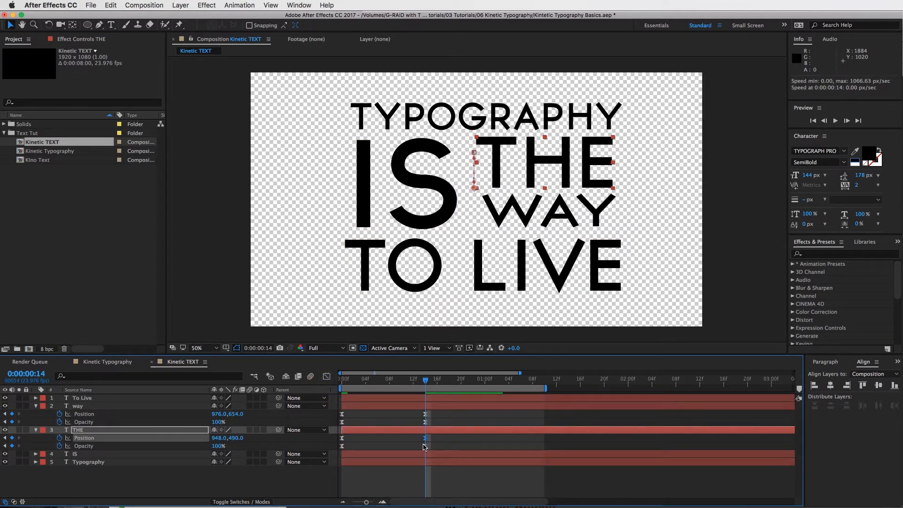
left_click(325, 377)
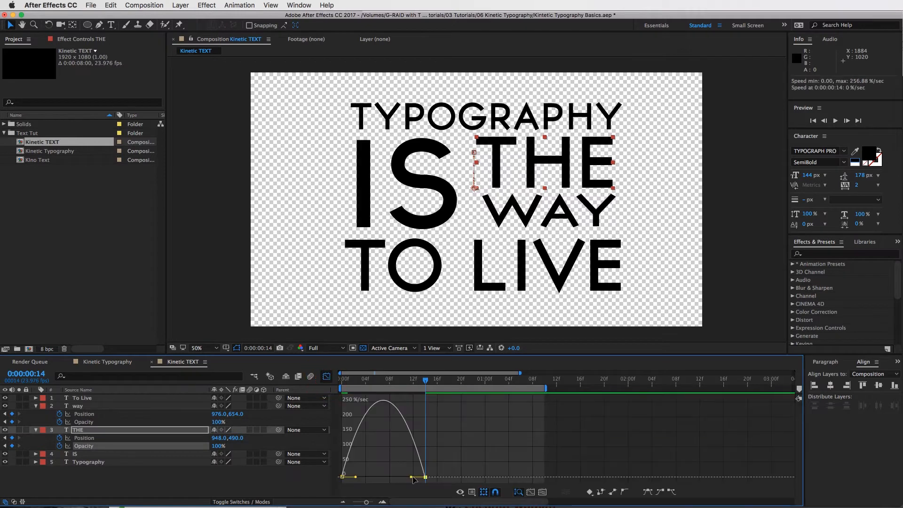
left_click_drag(412, 478, 367, 478)
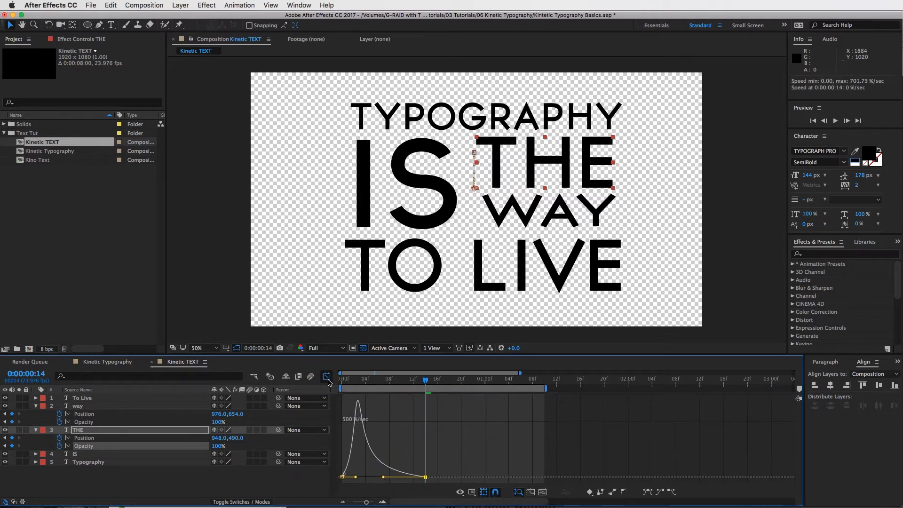
left_click(326, 377)
Play back the composition from the start to check the eased way and THE entrances.
key("space")
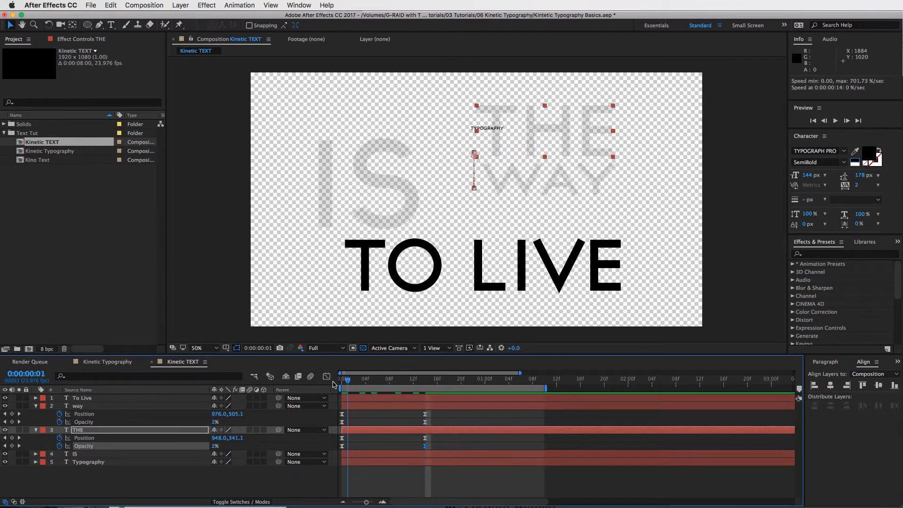
key("space")
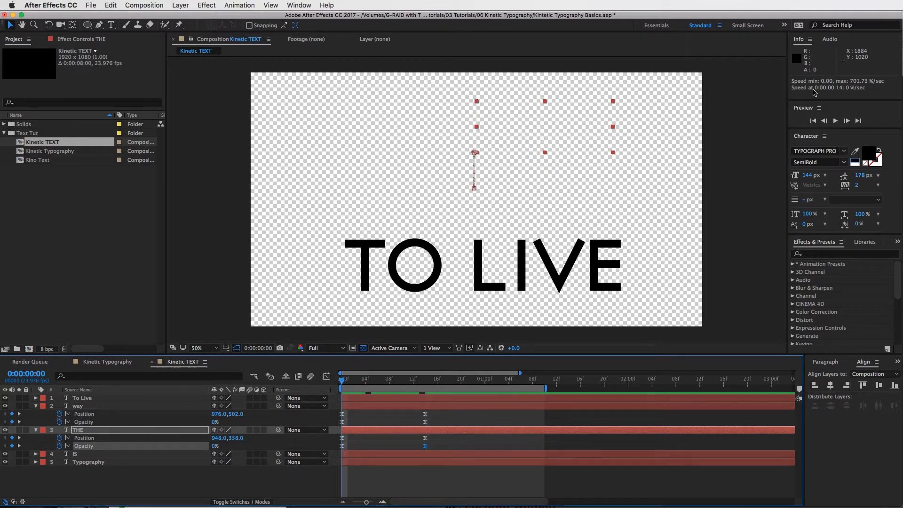
left_click(836, 121)
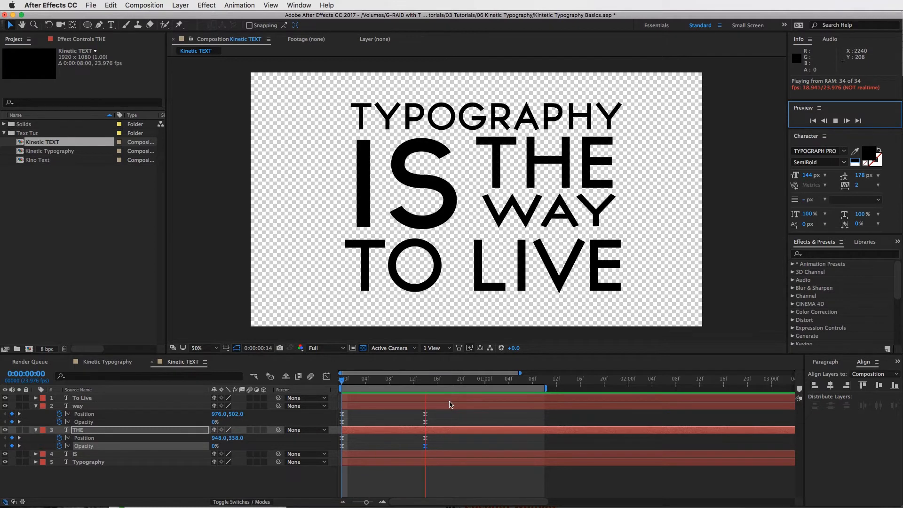
At 0:00:00:14, collapse the way and THE layers and expand the To Live layer's Text properties.
left_click(425, 383)
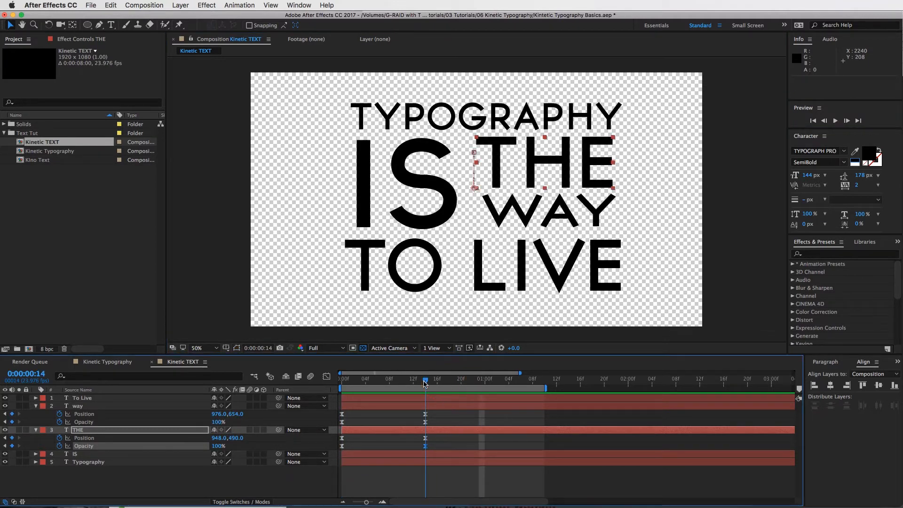
left_click(82, 398)
left_click(35, 406)
left_click(35, 414)
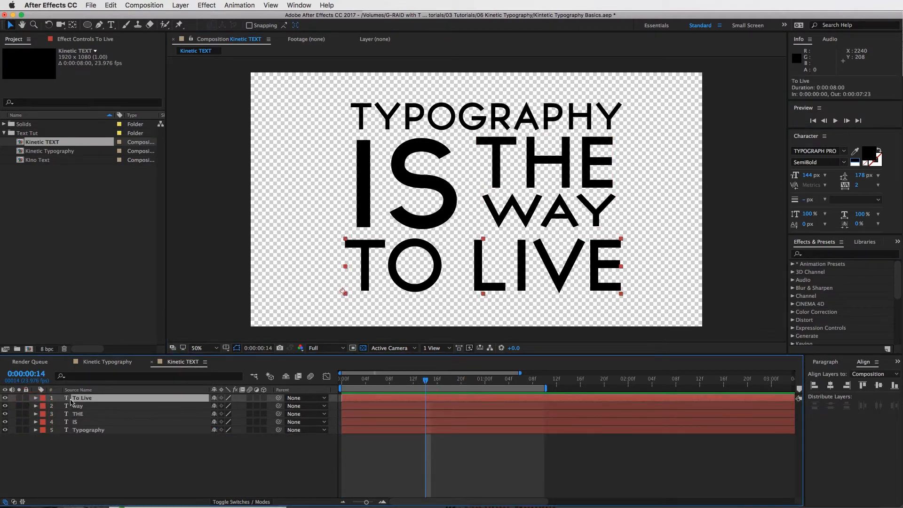
left_click(36, 398)
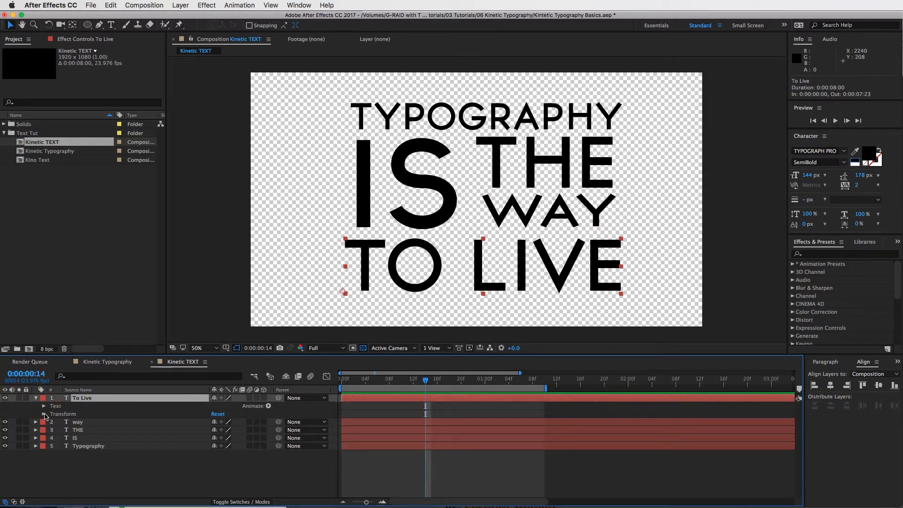
left_click(44, 414)
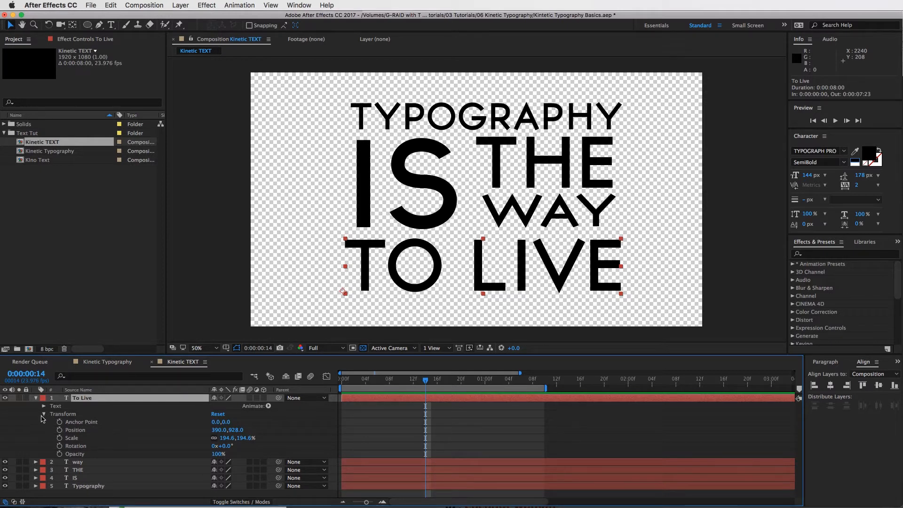
left_click(43, 414)
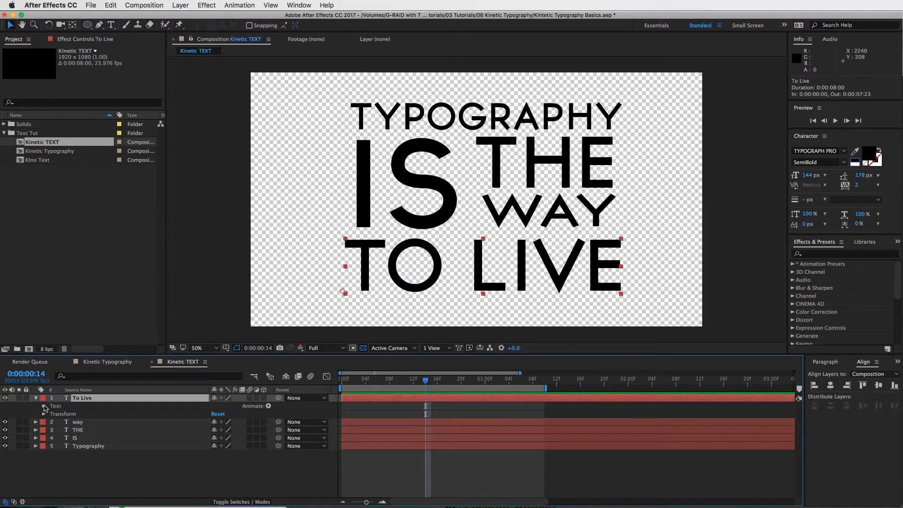
left_click(45, 407)
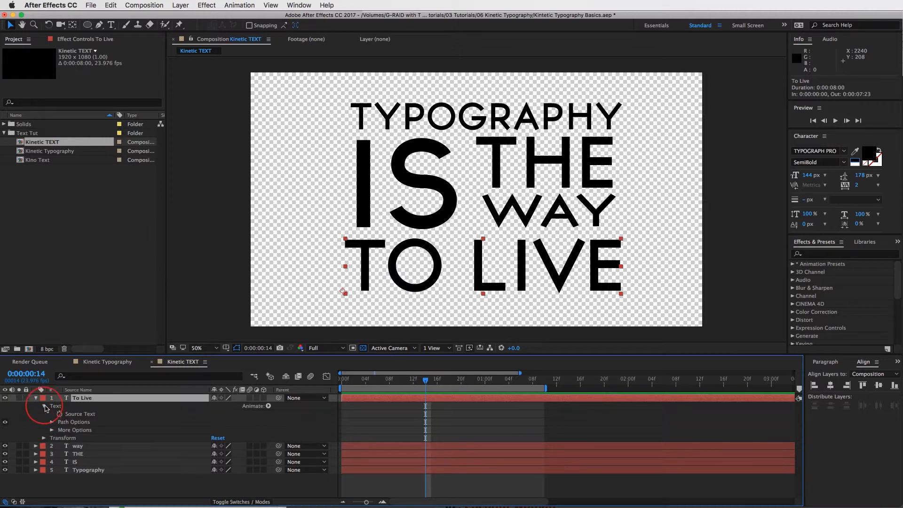
Add a Scale text animator to the To Live layer, try it at 112%, and set it back to 100% at 0:00:00:16.
left_click(268, 406)
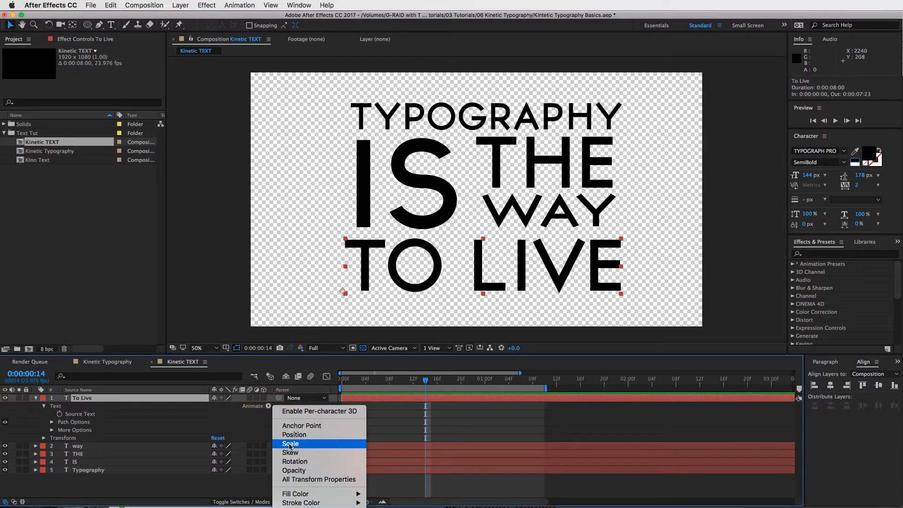
left_click(307, 445)
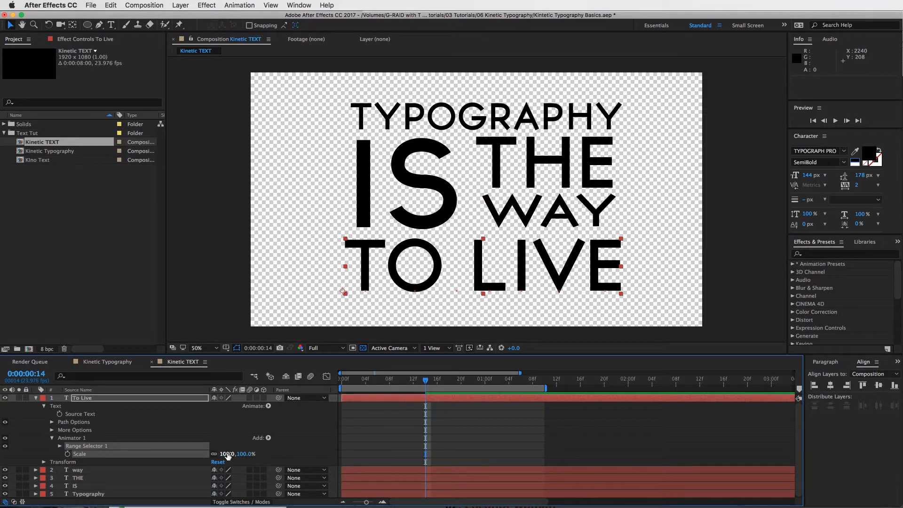
left_click_drag(228, 456, 513, 239)
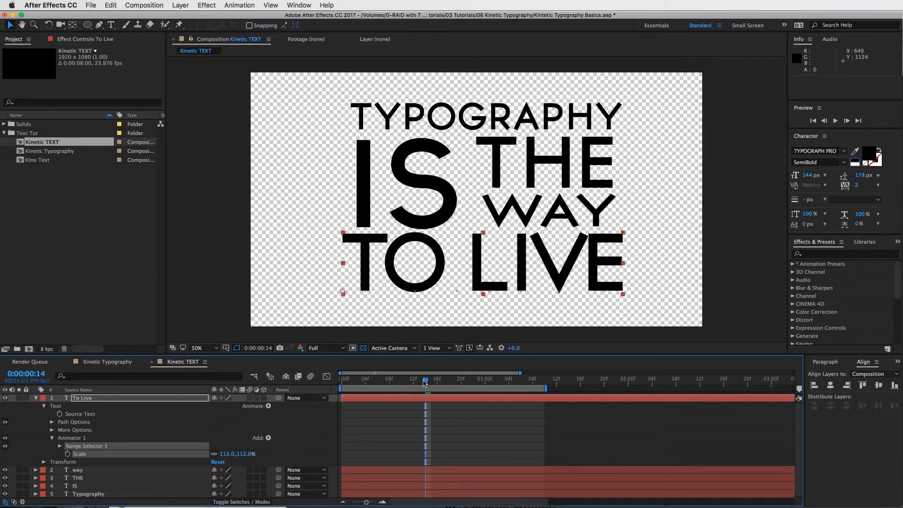
mouse_move(425, 380)
left_mouse_down()
mouse_move(349, 382)
mouse_move(392, 393)
mouse_move(437, 385)
left_mouse_up()
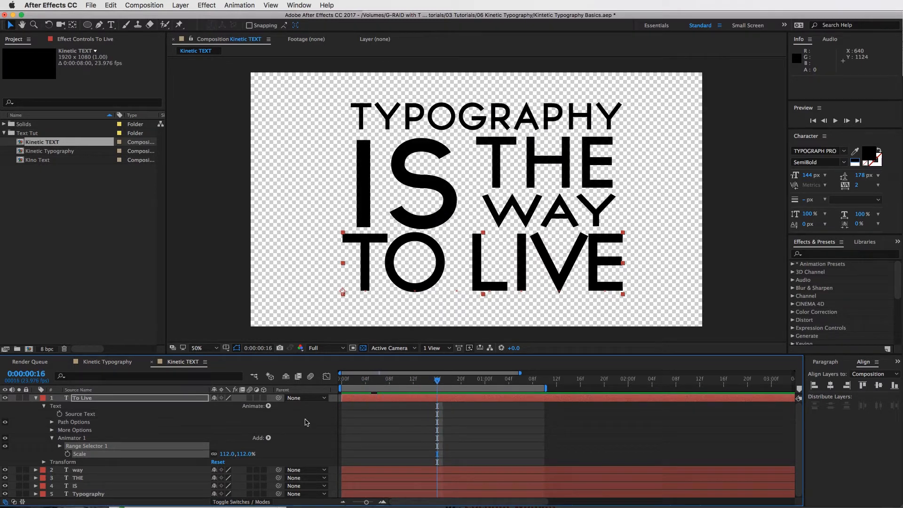
left_click(226, 454)
type("100")
key("Return")
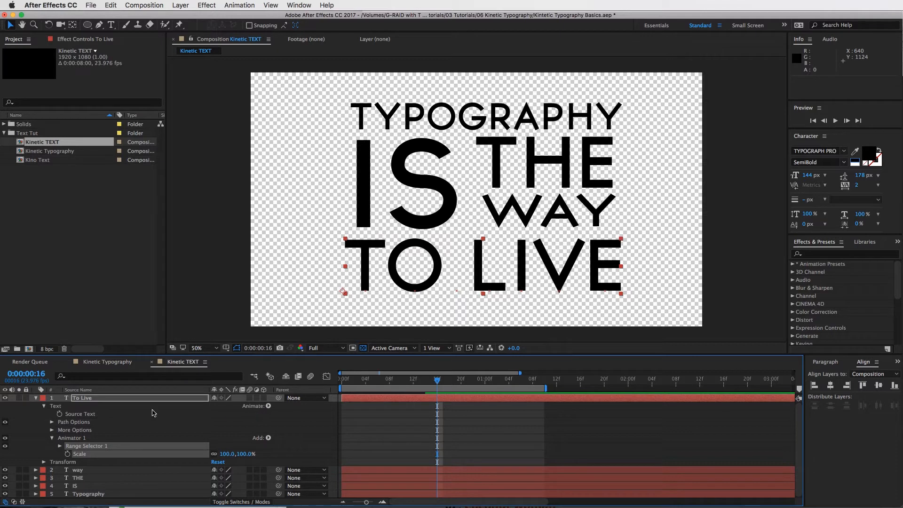
left_click(269, 406)
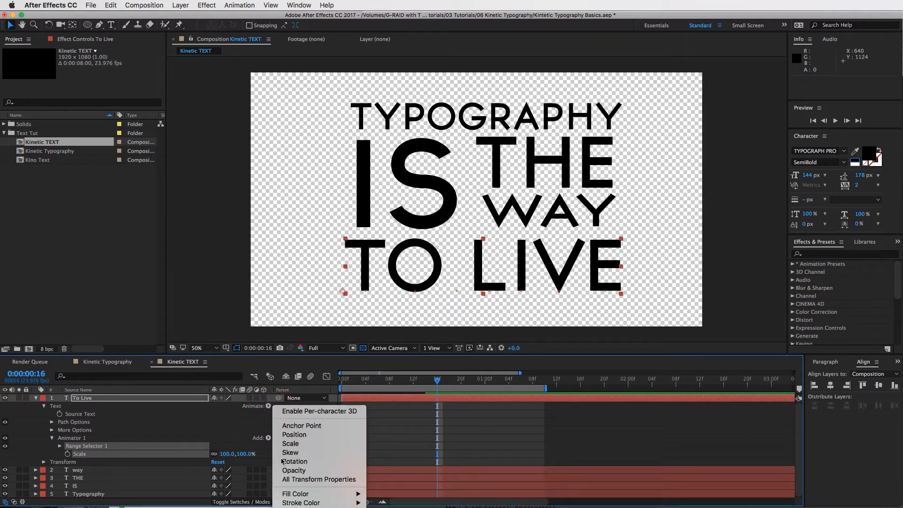
left_click(269, 407)
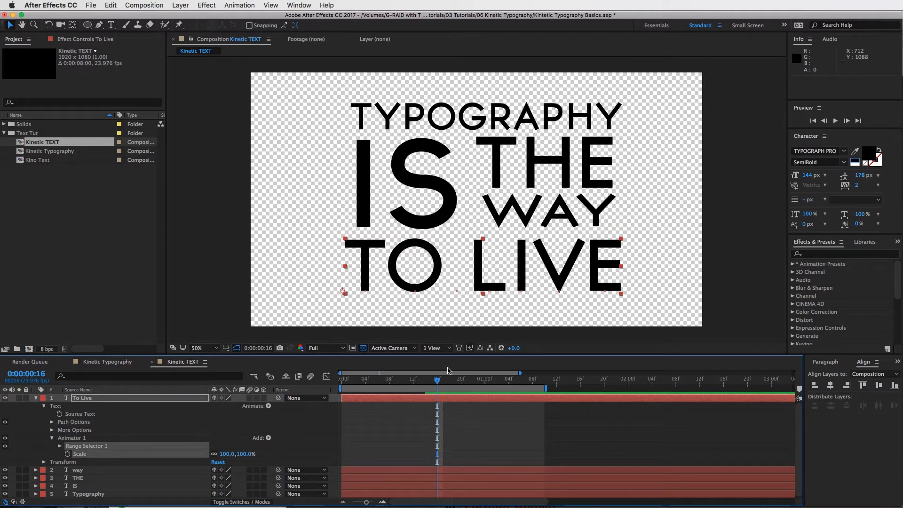
Keyframe the To Live animator's Scale at 100% on 0:00:00:16 and 0% on 0:00:00:00, and scrub back to frame 16.
left_click(68, 455)
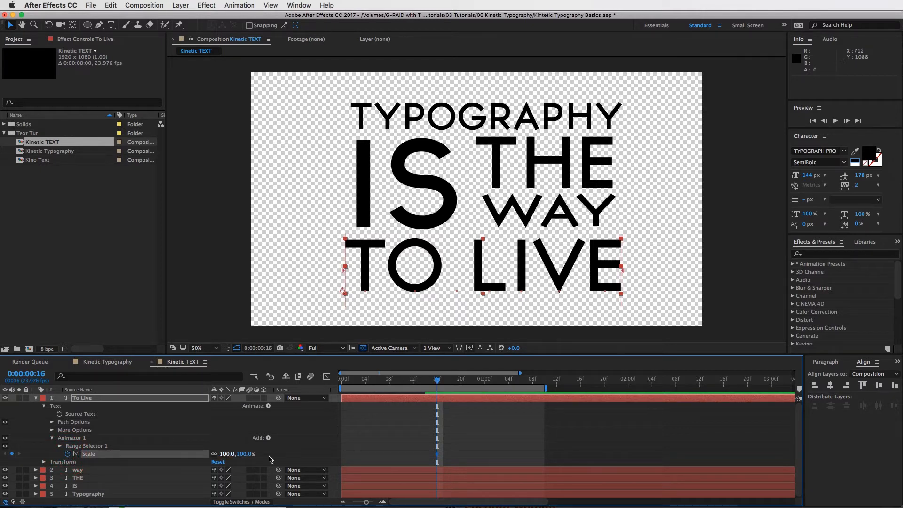
key("Home")
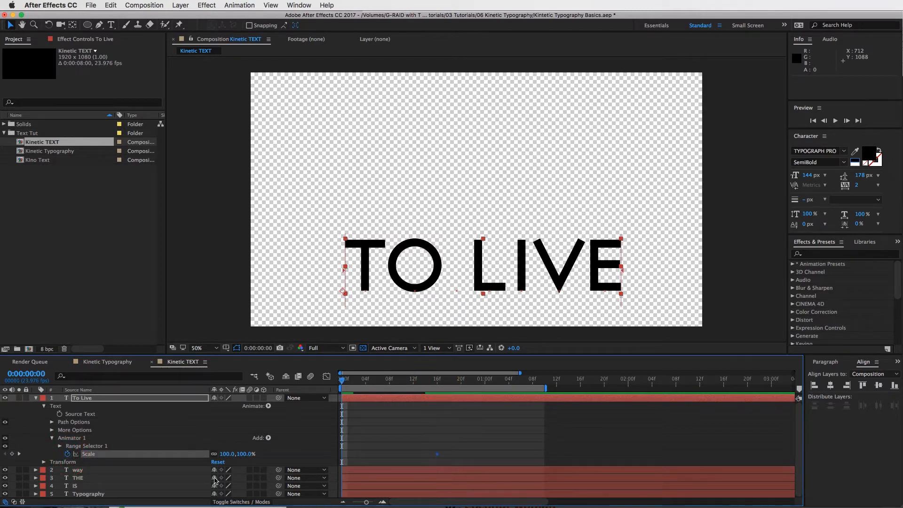
type("0")
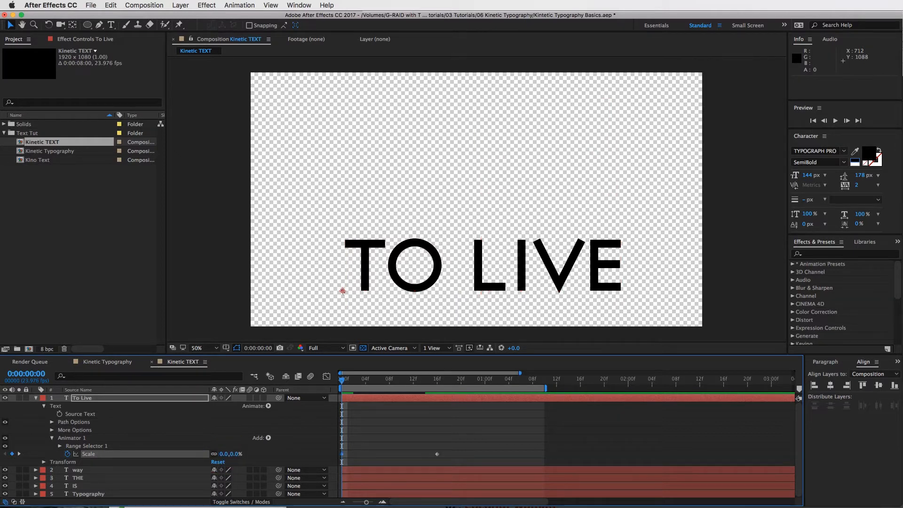
key("Return")
left_click_drag(427, 382, 437, 381)
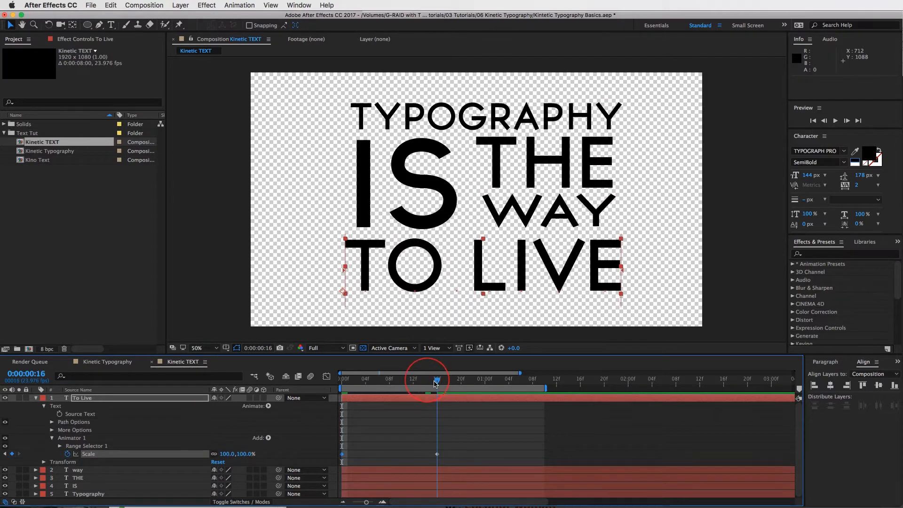
Expand Range Selector 1 and its Advanced settings and examine the Units and Based On options.
left_click(59, 446)
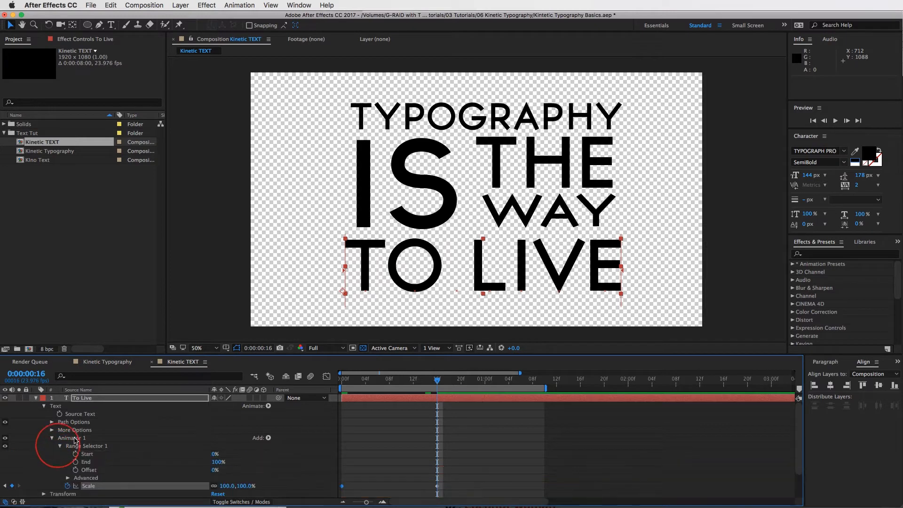
left_click(68, 480)
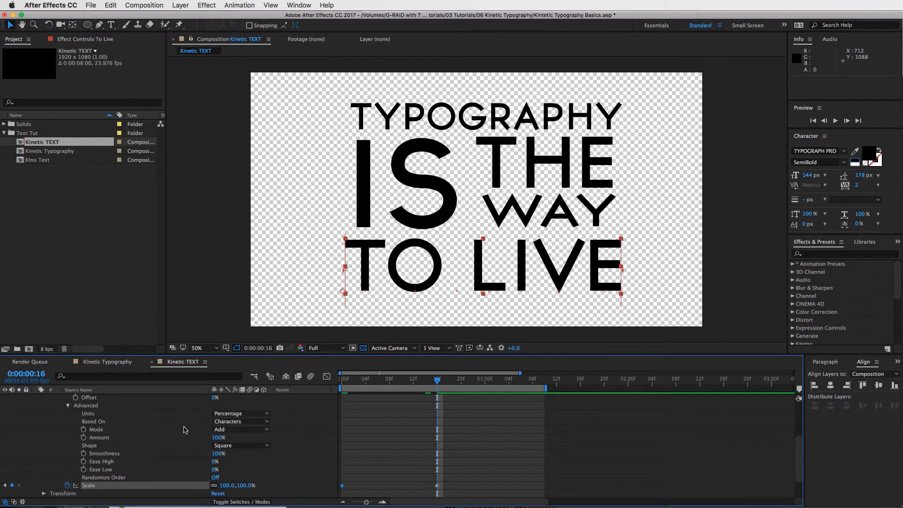
left_click(246, 414)
left_click(248, 414)
left_click(254, 422)
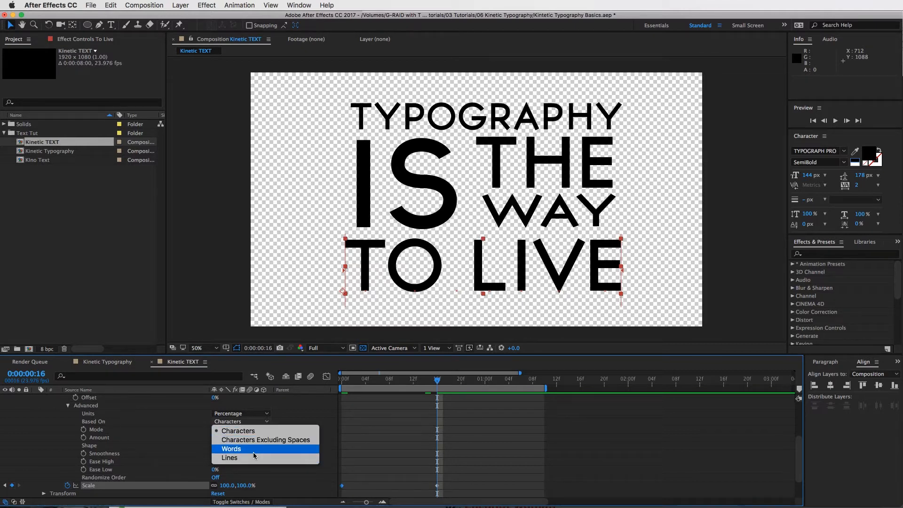
left_click(298, 420)
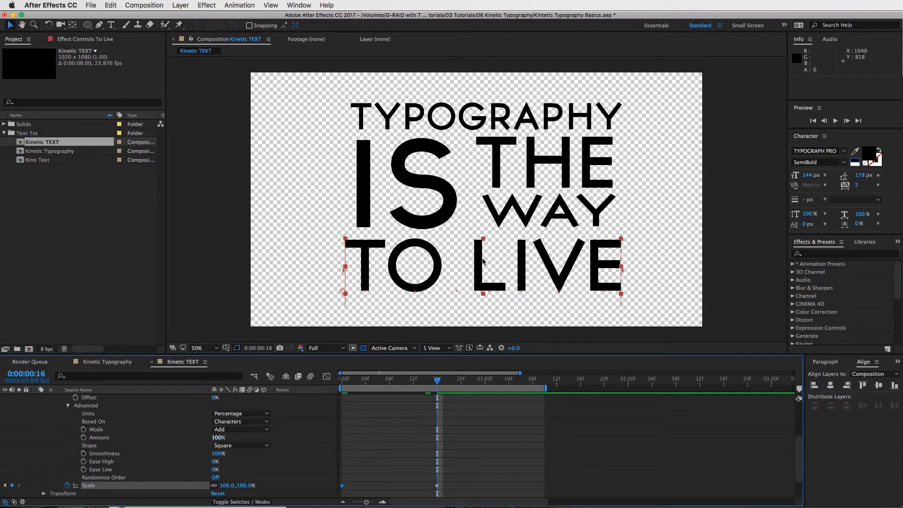
Try the Triangle shape on the To Live range selector and preview the animation from 0:00:00:00.
left_click(252, 448)
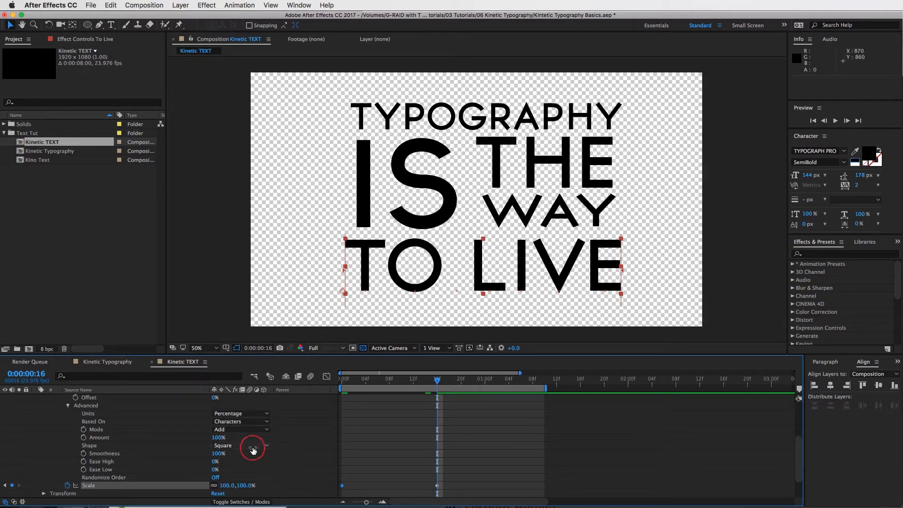
left_click(264, 448)
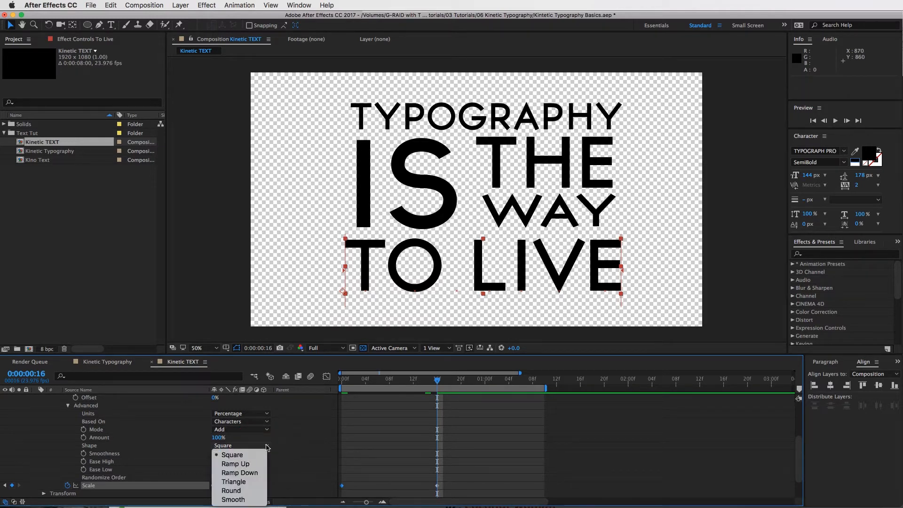
left_click(233, 482)
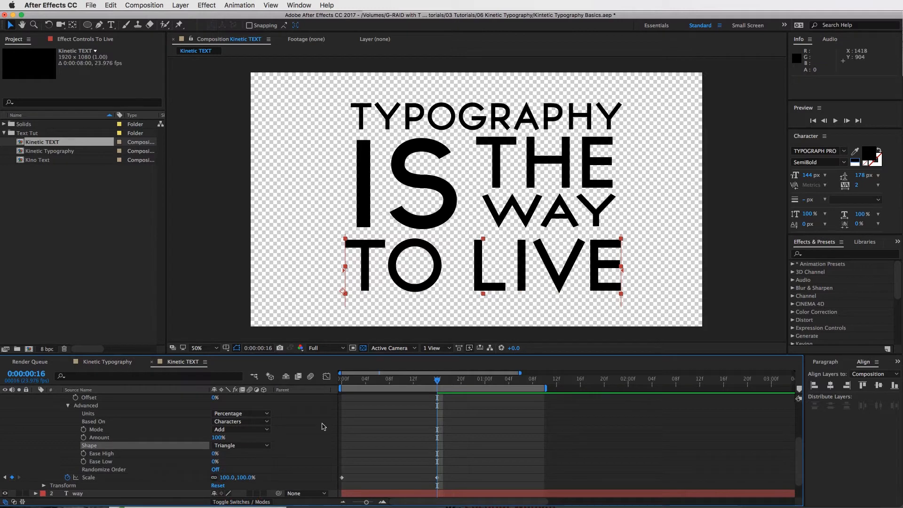
left_click_drag(437, 384, 303, 393)
key("space")
Set the To Live range selector's Shape to Round and collapse Animator 1.
left_click(254, 446)
left_click(244, 453)
scroll(116, 413, "up", 1)
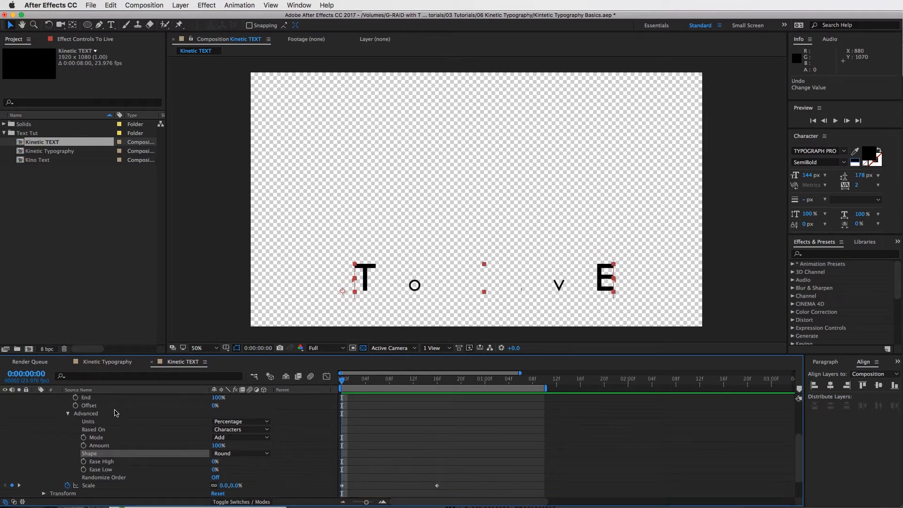
scroll(116, 413, "up", 4)
left_click(52, 439)
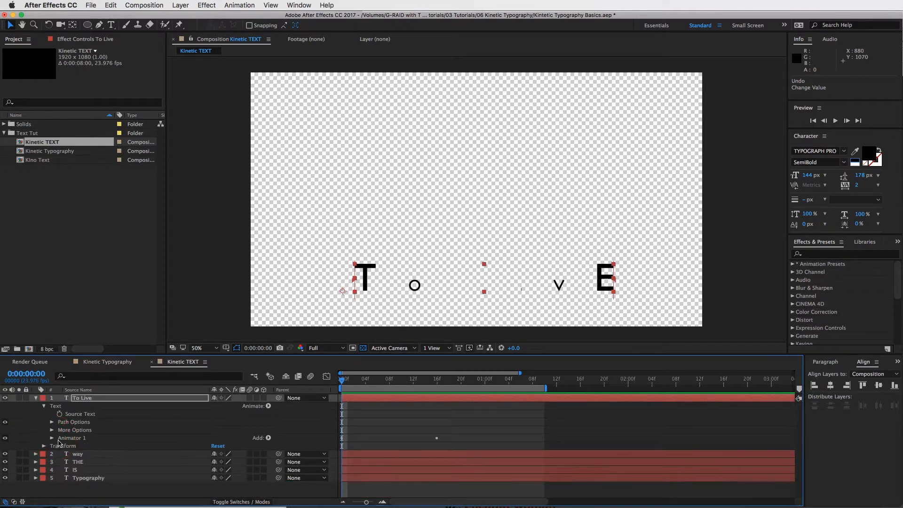
Keyframe the To Live layer's transform Scale at 194.6% on 0:00:00:16 and 0% on 0:00:00:00.
left_click(44, 446)
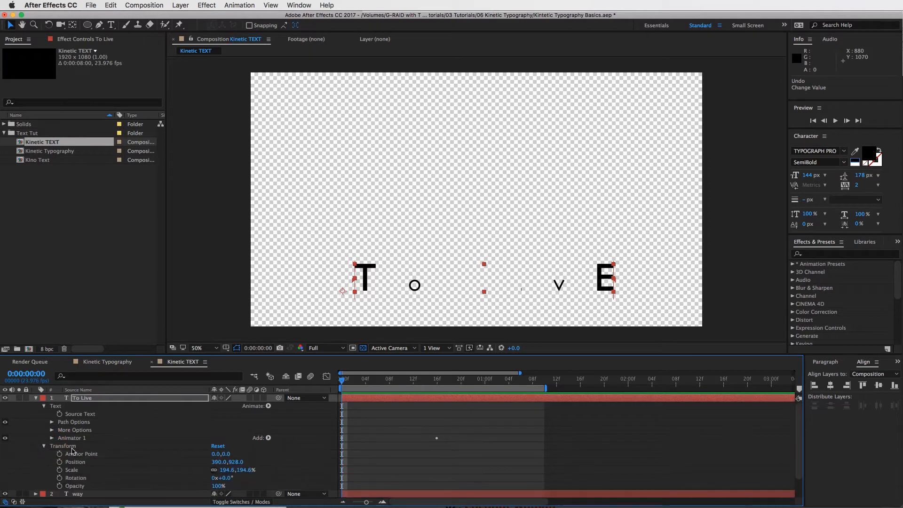
left_click(434, 383)
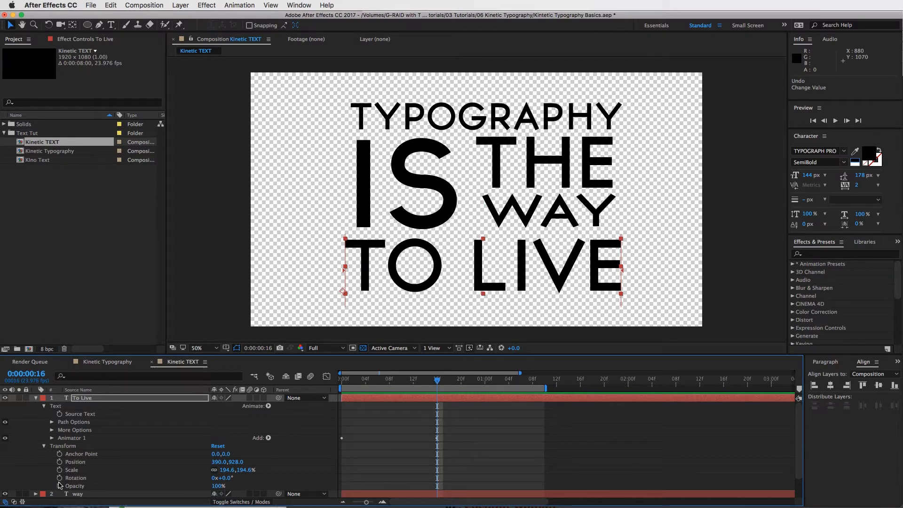
left_click(59, 469)
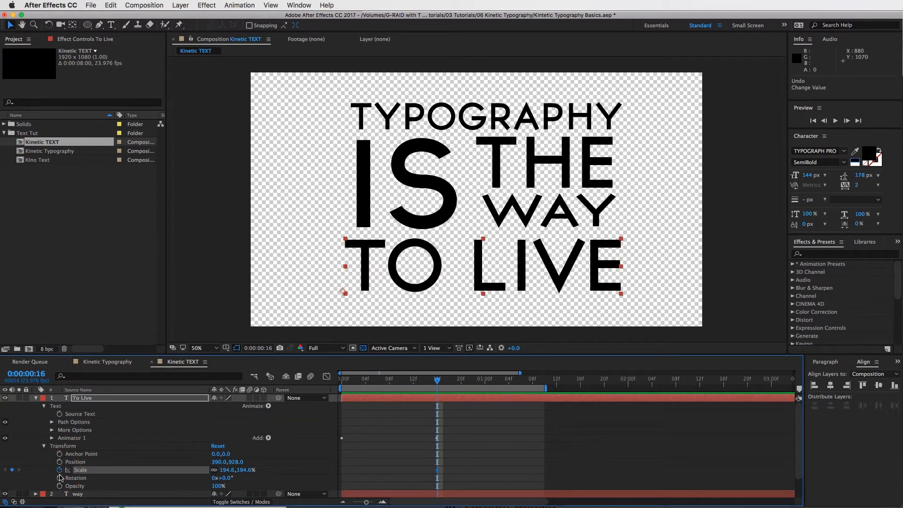
left_click_drag(420, 380, 332, 387)
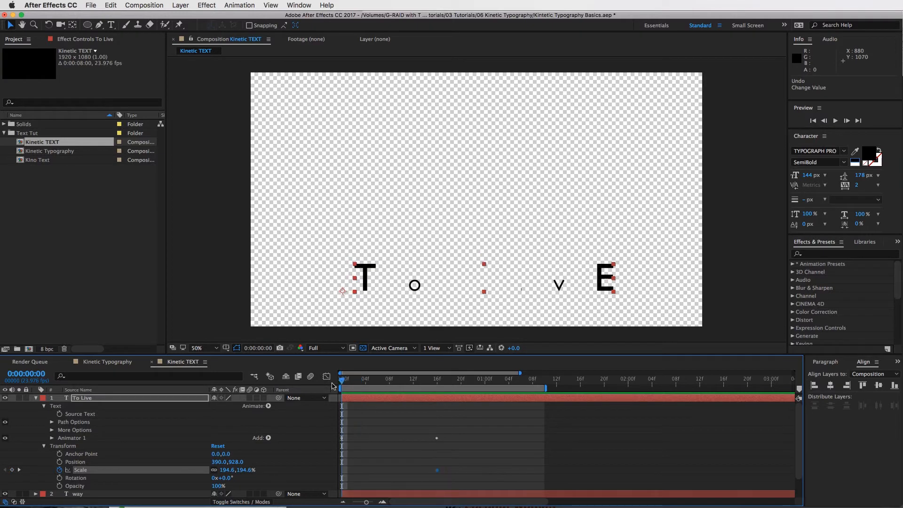
left_click(228, 470)
type("0")
key("Return")
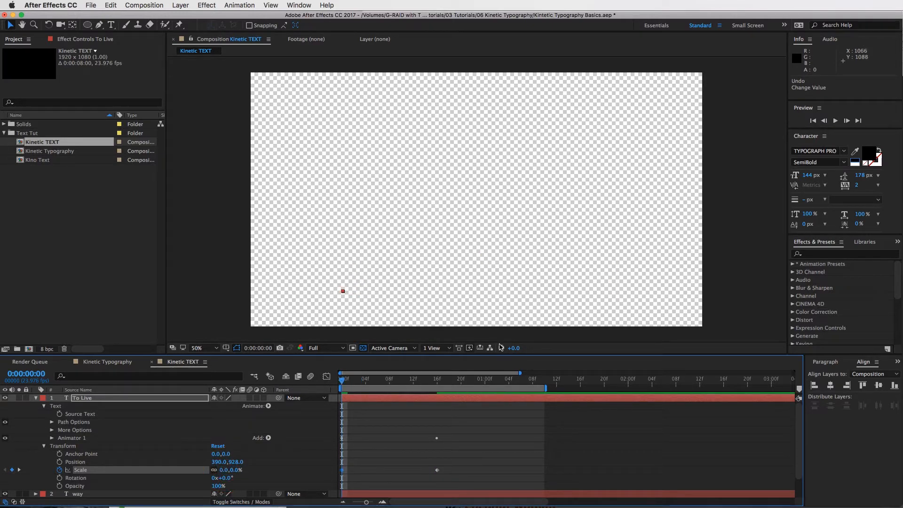
Move To Live's anchor point to the bottom centre of its text at 0:00:00:16 and preview from 0:00:00:00.
left_click_drag(342, 379, 437, 385)
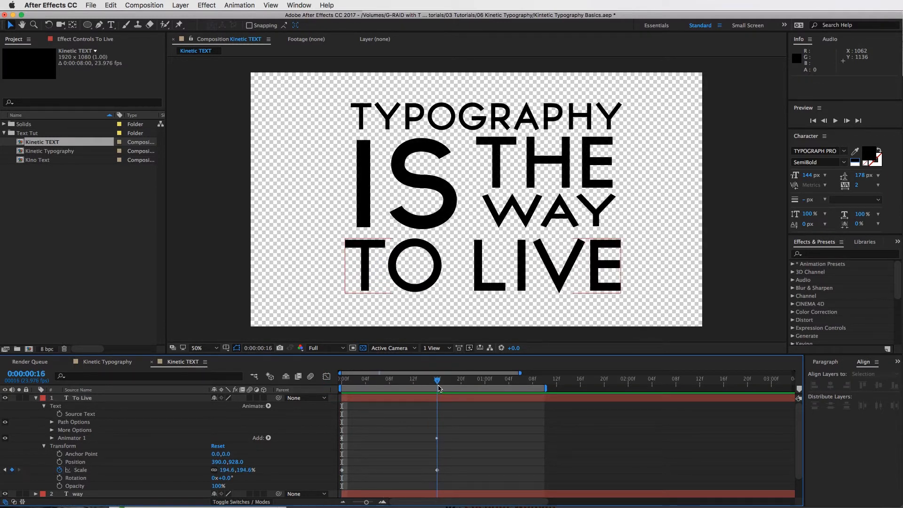
left_click(423, 400)
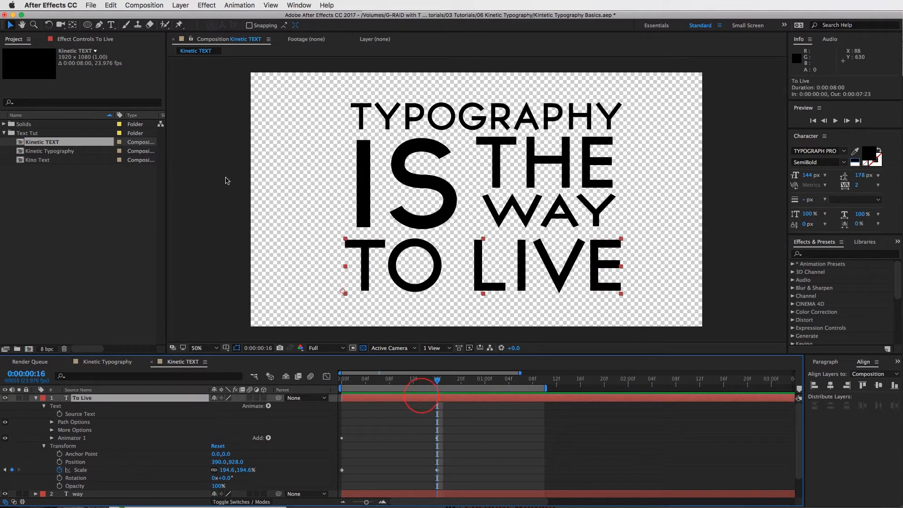
left_click(73, 25)
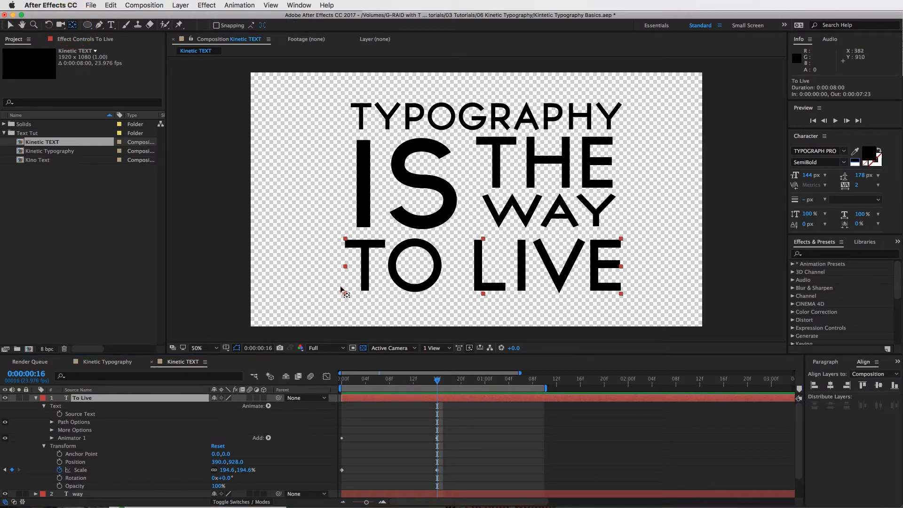
left_click_drag(488, 296, 483, 295)
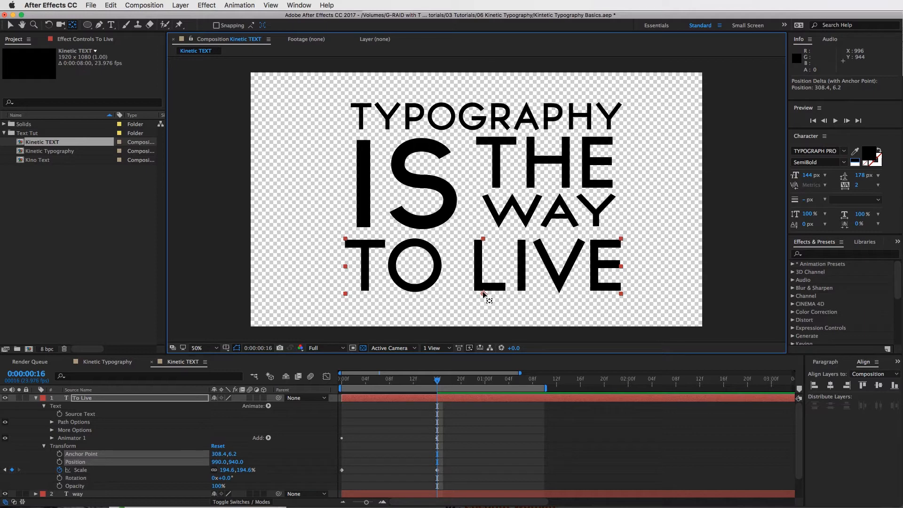
left_click_drag(429, 382, 346, 391)
key("v")
key("space")
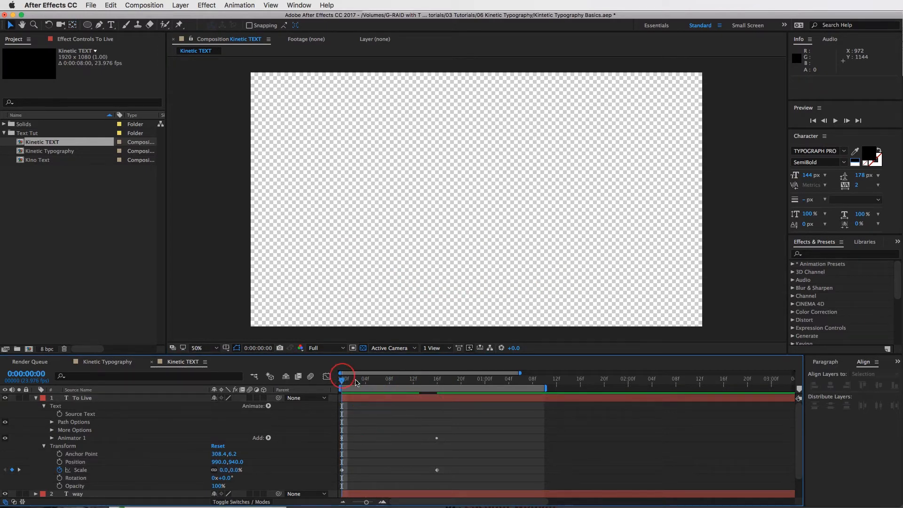
Reveal only To Live's keyframed properties and apply Easy Ease to all four Scale keyframes.
mouse_move(428, 391)
left_mouse_down()
mouse_move(343, 391)
mouse_move(438, 391)
mouse_move(342, 395)
mouse_move(437, 401)
left_mouse_up()
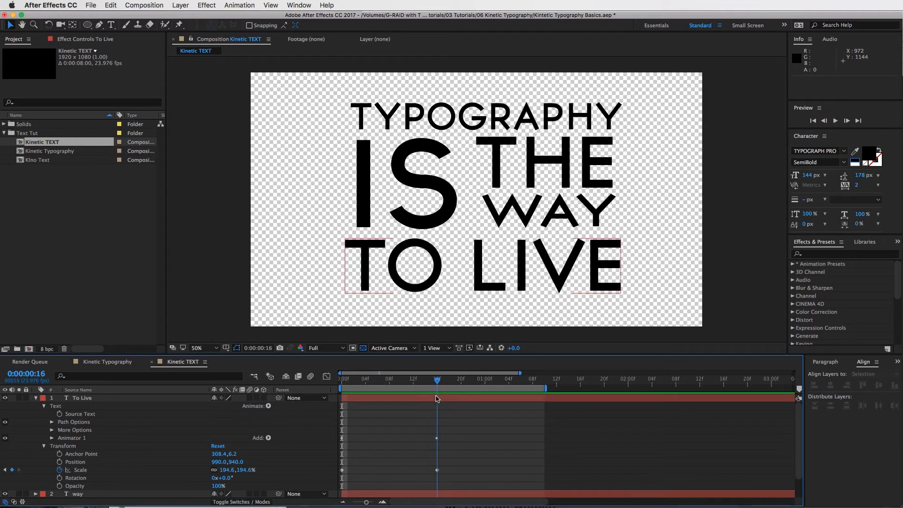
left_click(389, 399)
key("u")
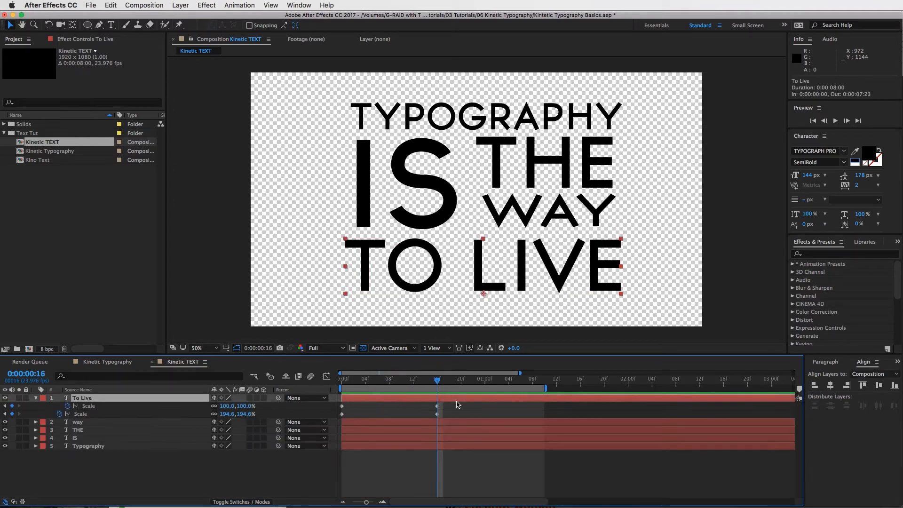
left_click_drag(457, 410, 327, 418)
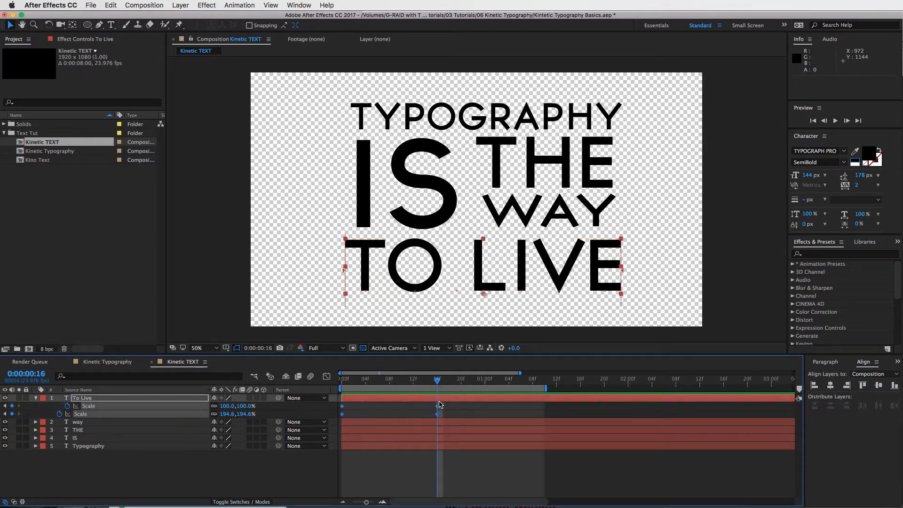
right_click(438, 407)
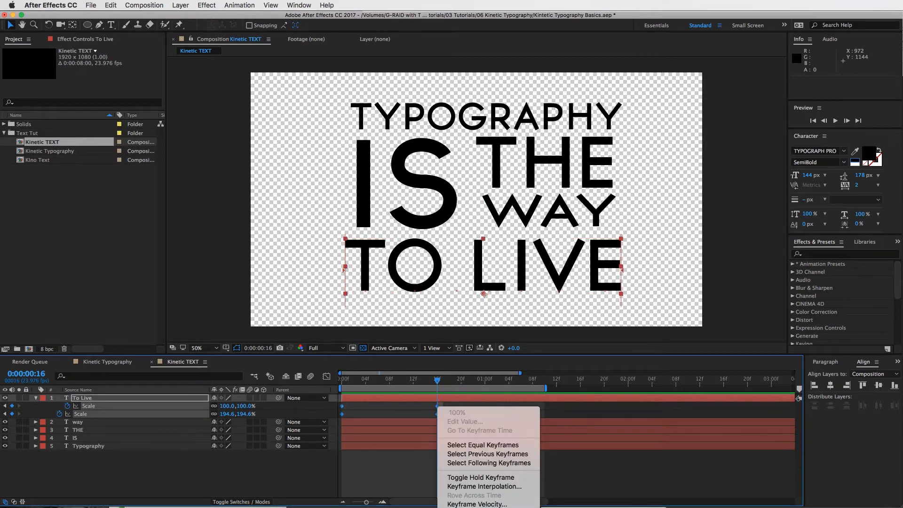
left_click(480, 478)
left_click(472, 415)
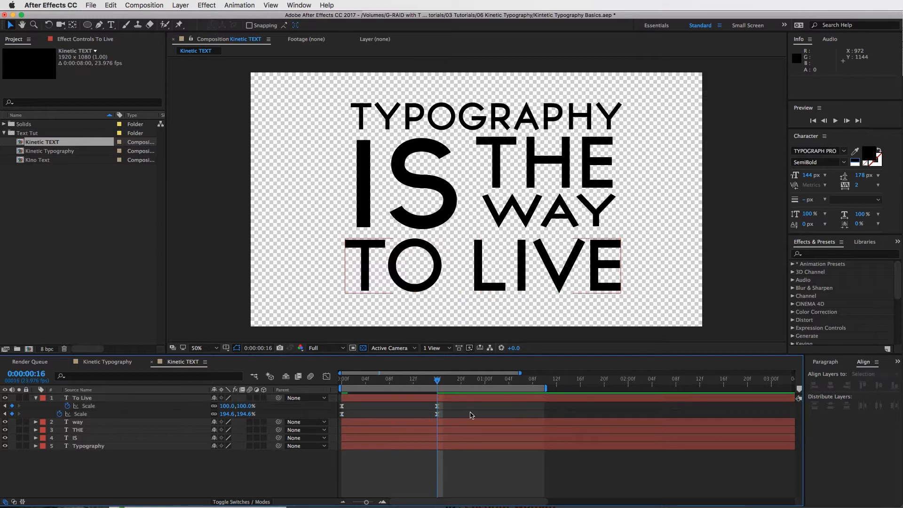
Lengthen the incoming speed-graph influence of To Live's animator and transform Scale keyframes at 0:00:00:16 for a softer stop.
left_click(437, 406)
left_click(326, 376)
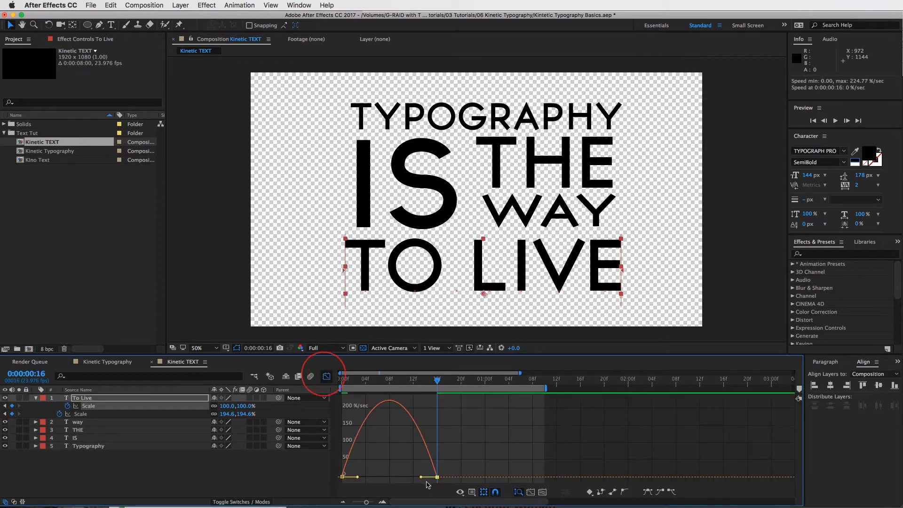
left_click_drag(421, 479, 362, 479)
left_click(326, 376)
left_click(437, 414)
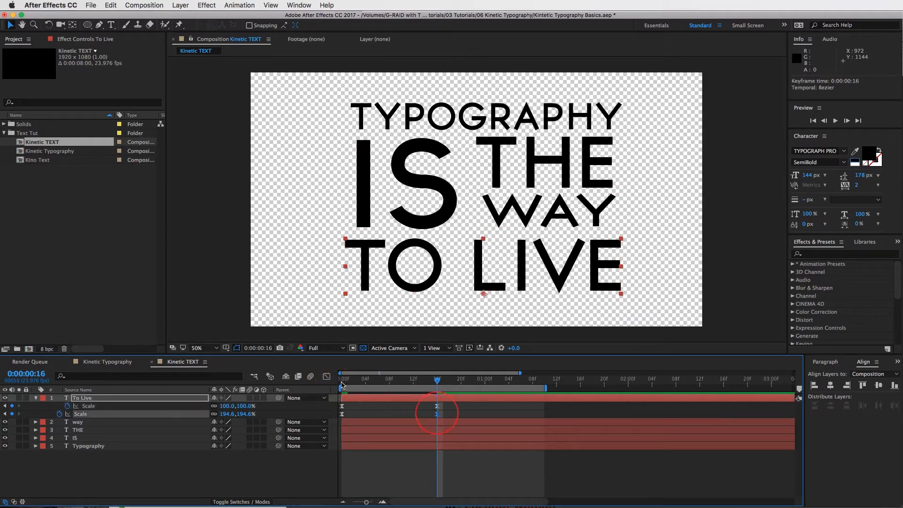
left_click(326, 376)
left_click_drag(421, 477, 390, 477)
left_click(326, 376)
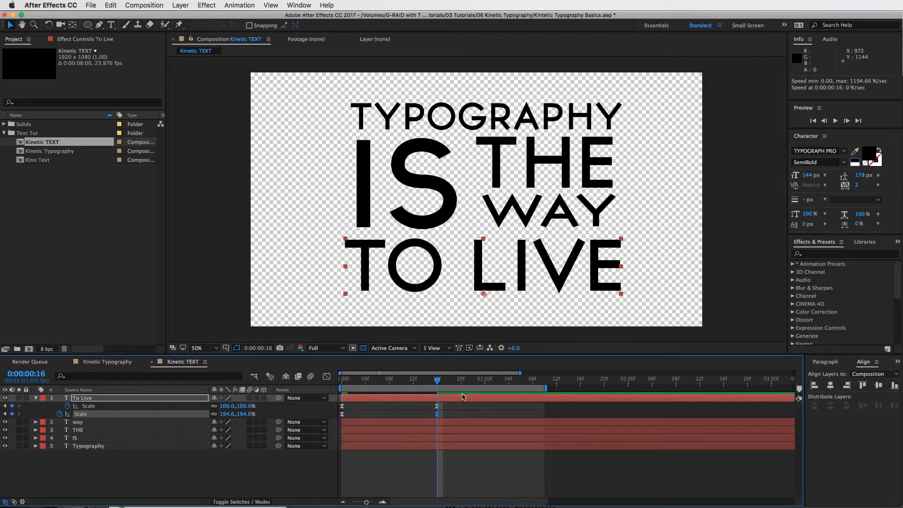
Preview the To Live animation from 0:00:00:00 and collapse the layer's keyframed properties.
left_click(437, 383)
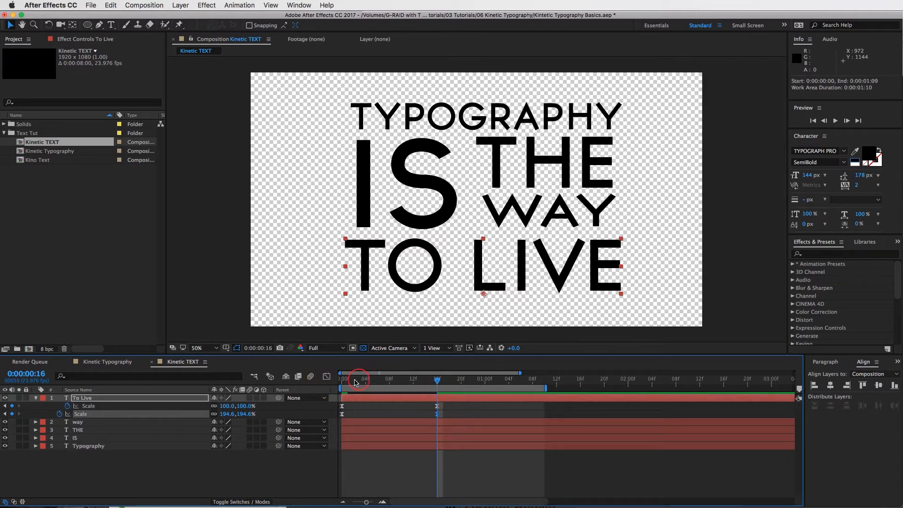
mouse_move(355, 383)
left_mouse_down()
mouse_move(331, 389)
mouse_move(407, 385)
mouse_move(331, 388)
mouse_move(375, 391)
mouse_move(342, 394)
left_mouse_up()
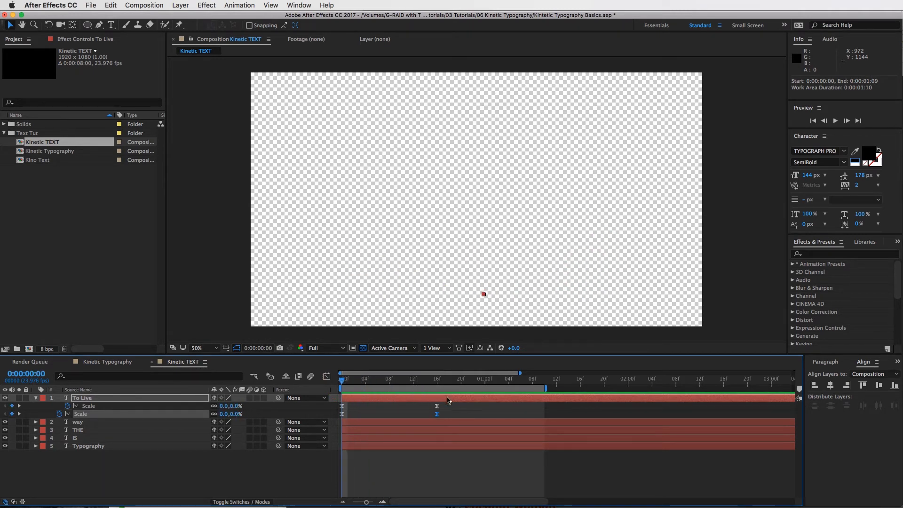
key("space")
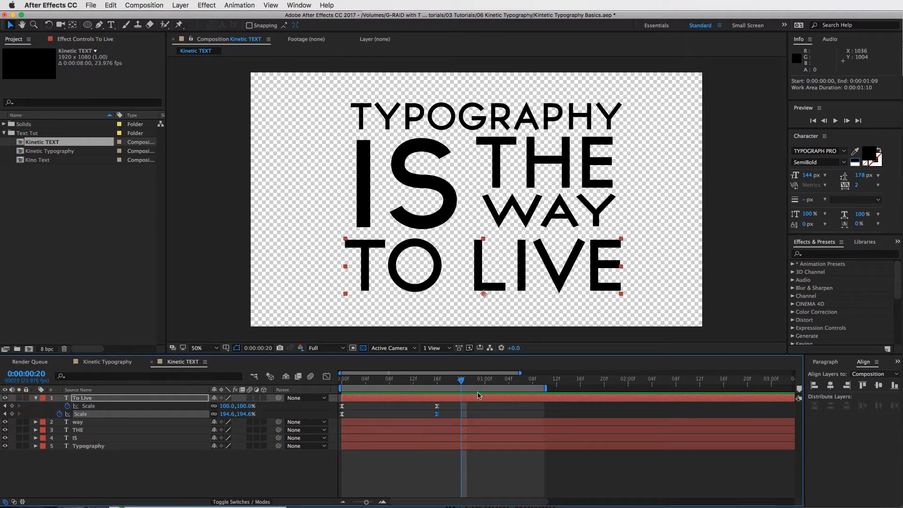
key("u")
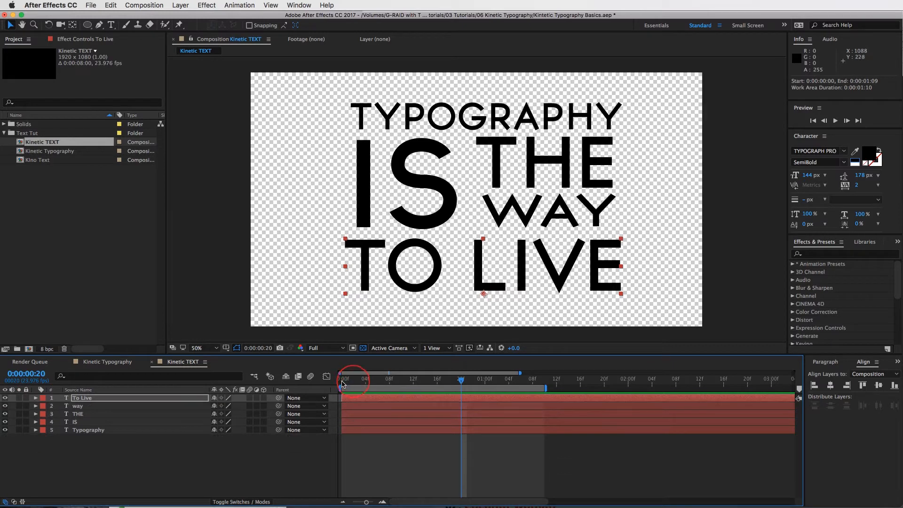
key("space")
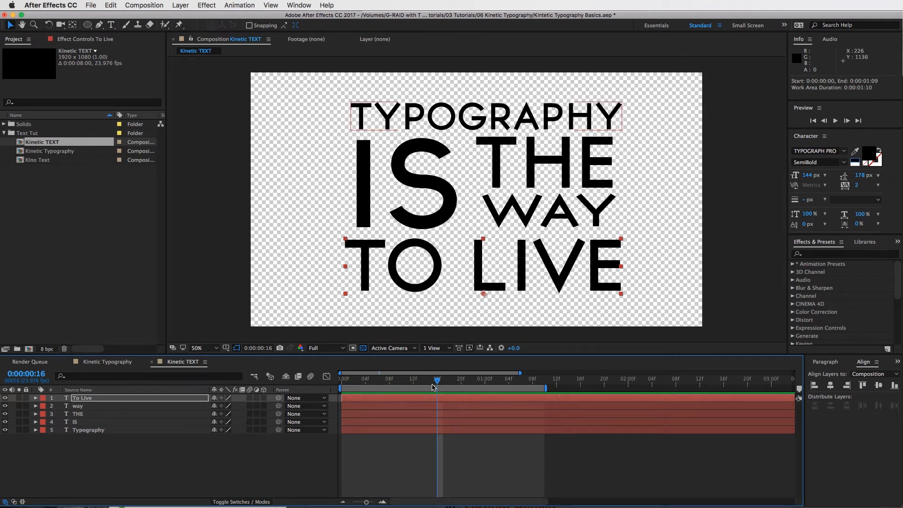
key("space")
key("space")
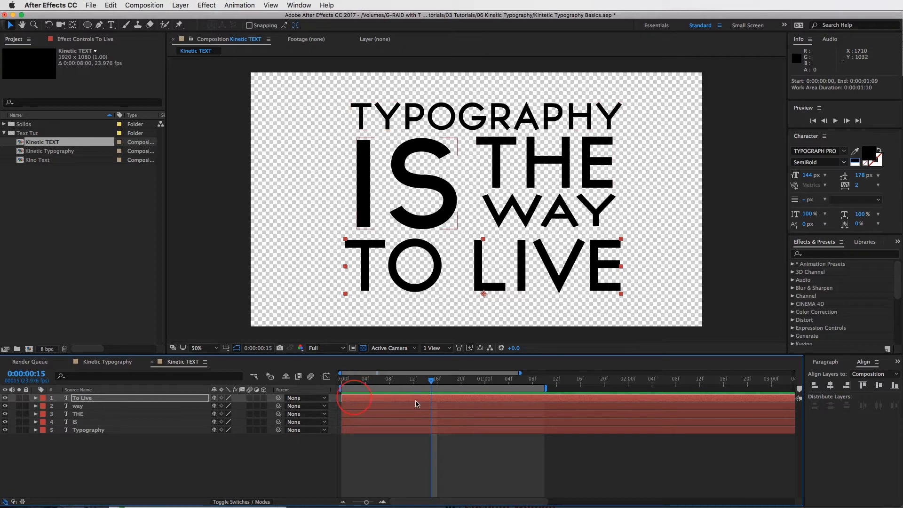
Shift the IS, THE, way and To Live layers together to start at 0:00:00:15 and preview the timing.
left_click(419, 422)
left_click(445, 398, "shift")
key("[")
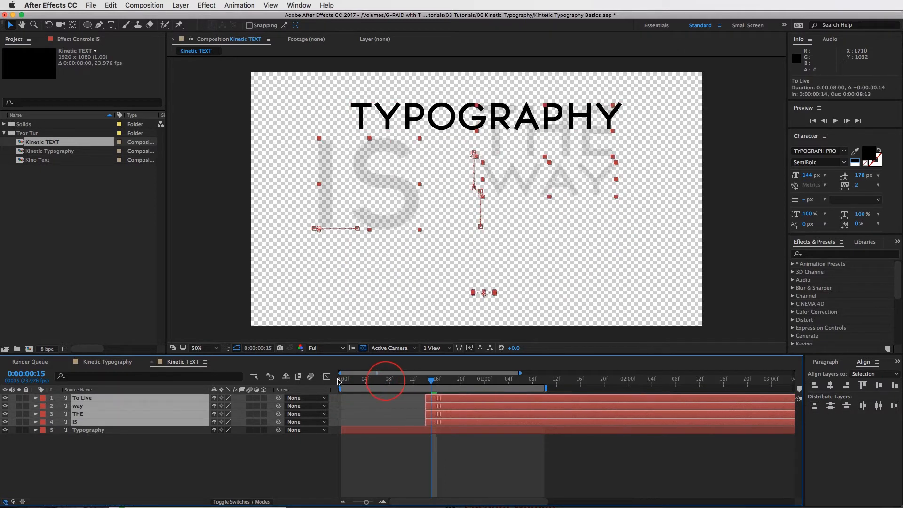
key("space")
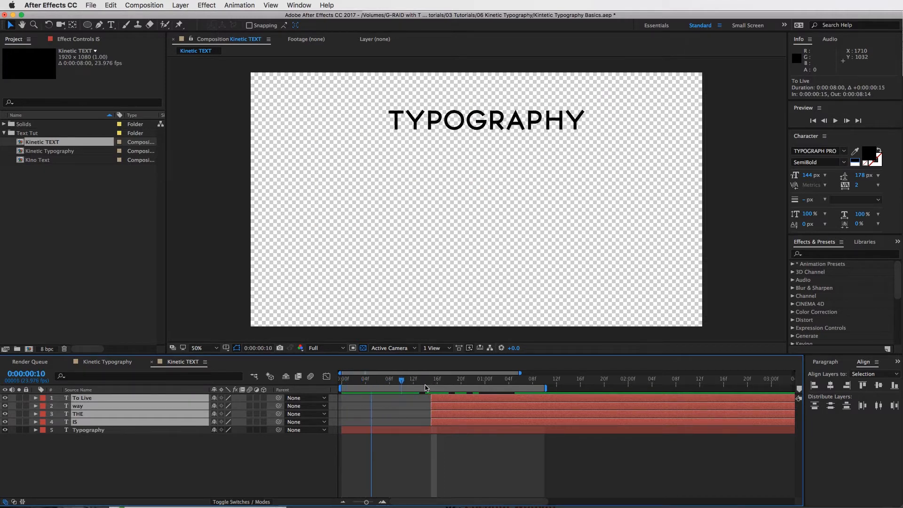
Try delaying the IS, THE, way and To Live layers to start at 0:00:01:00 and preview the result.
left_click(427, 387)
key("Page_Up")
left_click(448, 421)
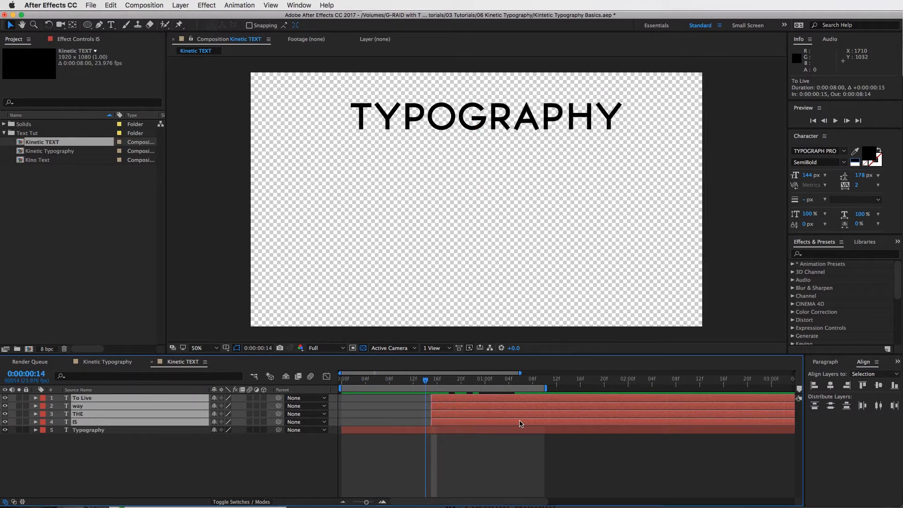
left_click_drag(504, 423, 558, 424)
key("space")
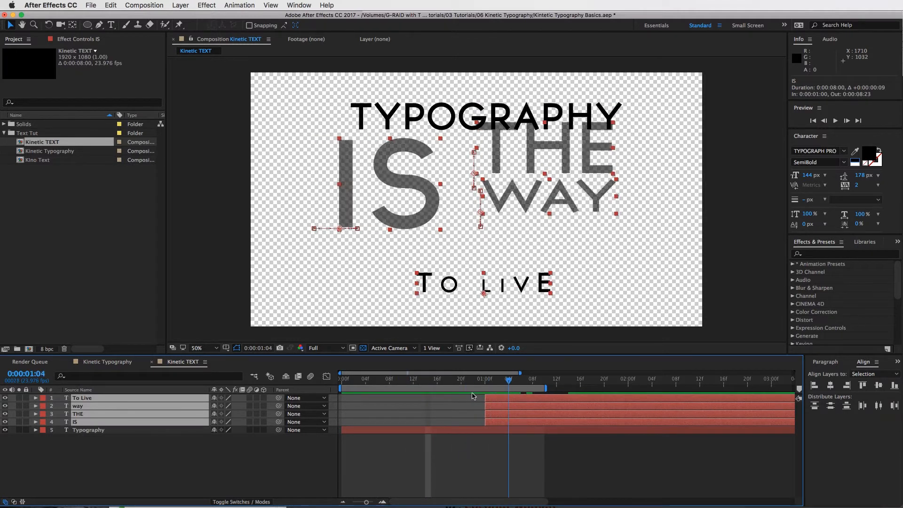
Shift the IS, THE, way and To Live layers to start at 0:00:00:22 and deselect them.
key("Page_Down")
key("Page_Down")
key("Page_Down")
key("Page_Down")
key("Page_Down")
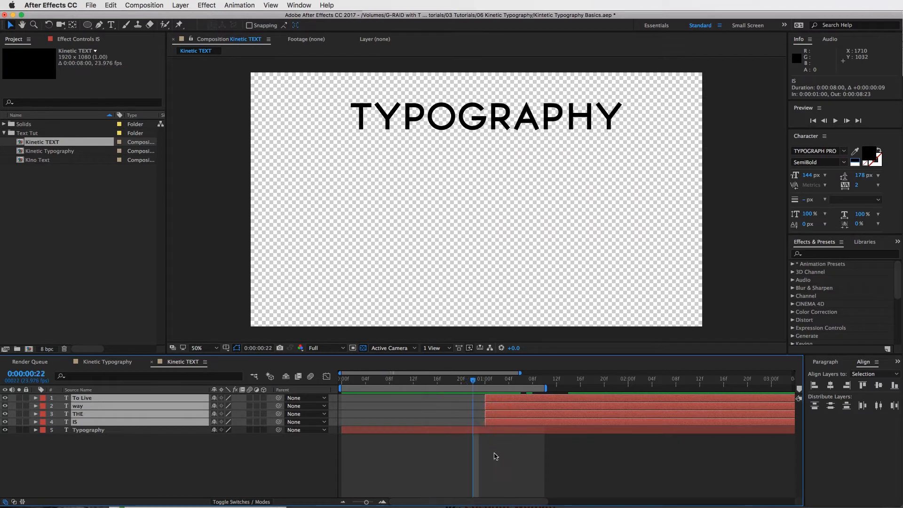
left_click(495, 454)
left_click_drag(492, 415, 480, 415)
key("super+shift+a")
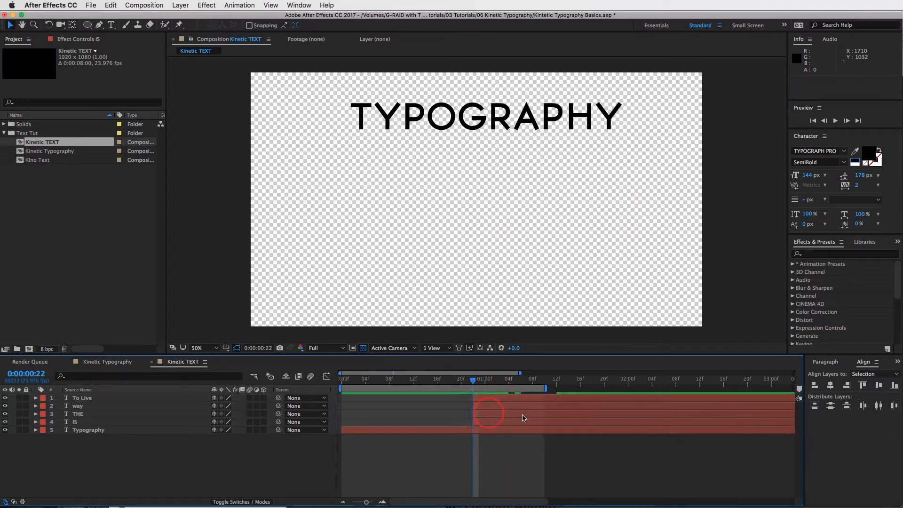
Delay the THE, way and To Live layers together so they start at 0:00:01:14, previewing the timing against IS.
left_click(557, 415)
key("super+shift+Up")
key("super+shift+Up")
left_click_drag(475, 399, 546, 386)
key("space")
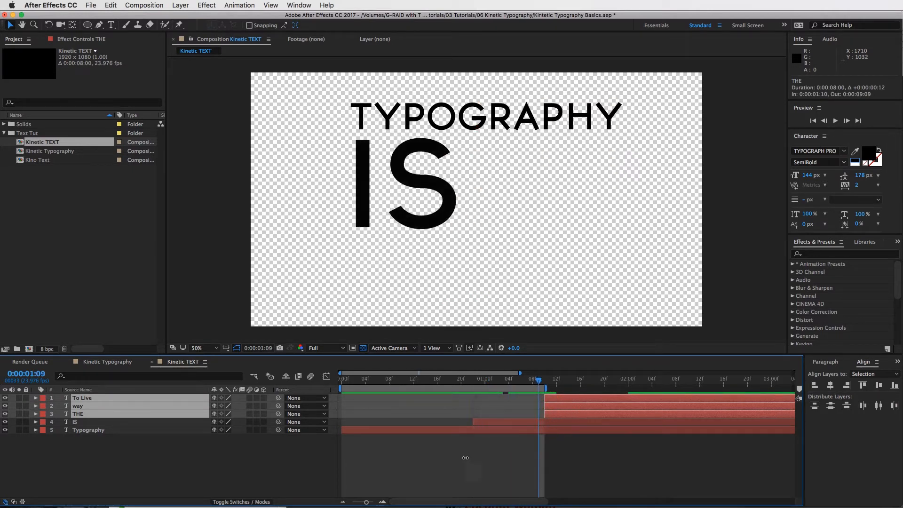
key("alt+Page_Down")
key("alt+Page_Down")
key("alt+Page_Down")
key("alt+Page_Down")
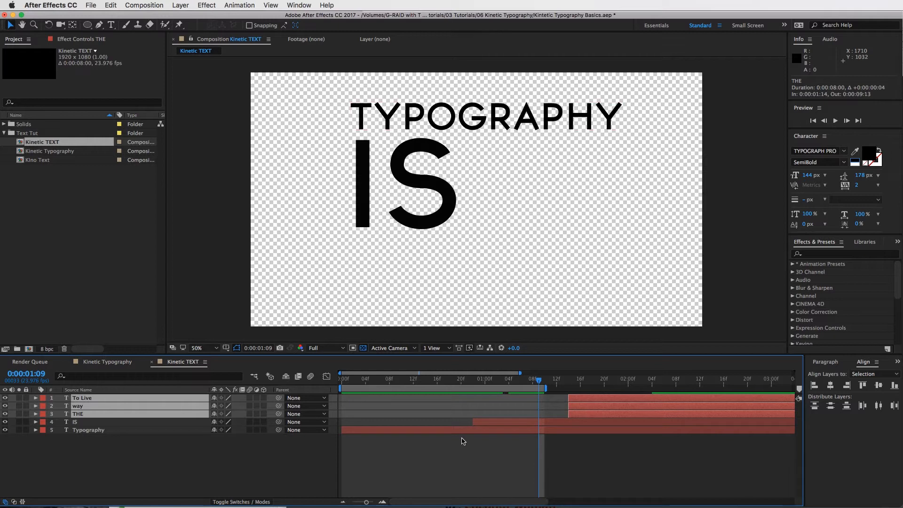
Delay the way and To Live layers together so they start at 0:00:02:10, previewing the timing against THE.
key("minus")
key("minus")
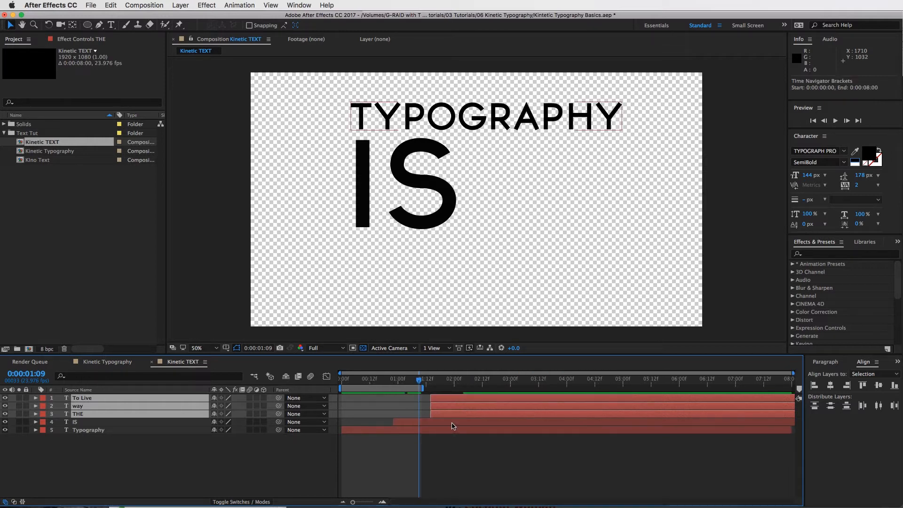
key("equal")
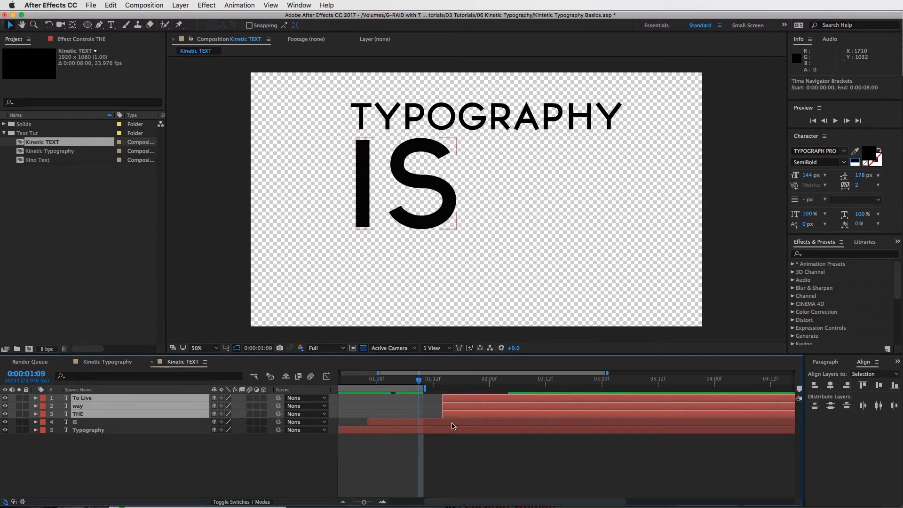
key("equal")
key("minus")
key("minus")
left_click(452, 442)
key("equal")
key("minus")
key("super+shift+a")
left_click(447, 414)
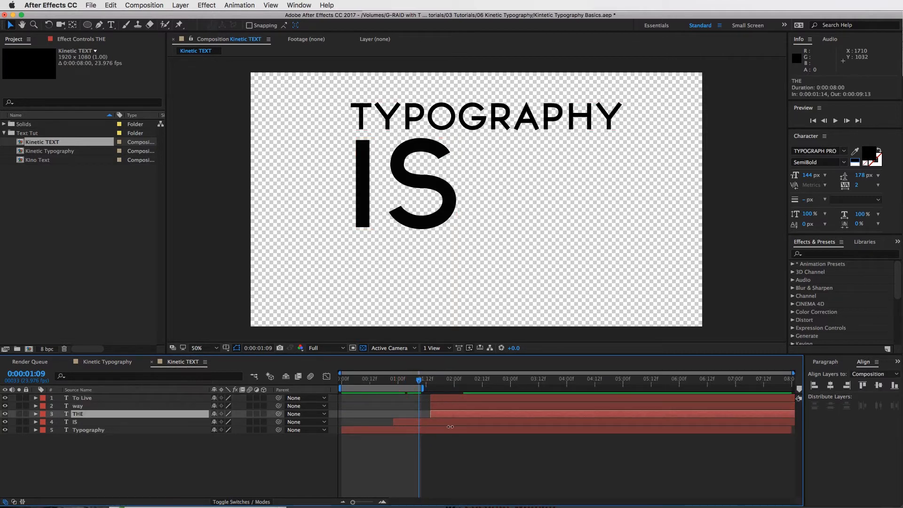
key("space")
left_click(458, 406)
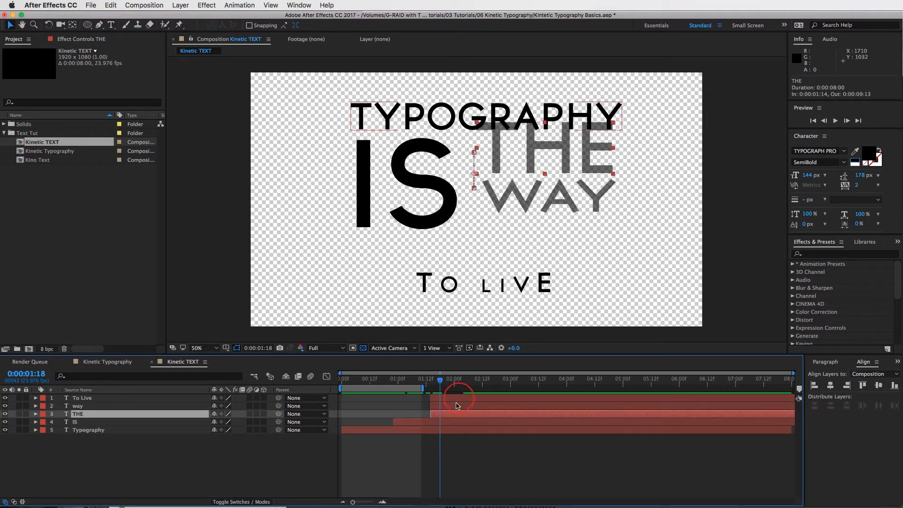
left_click(441, 406)
left_click(440, 398, "shift")
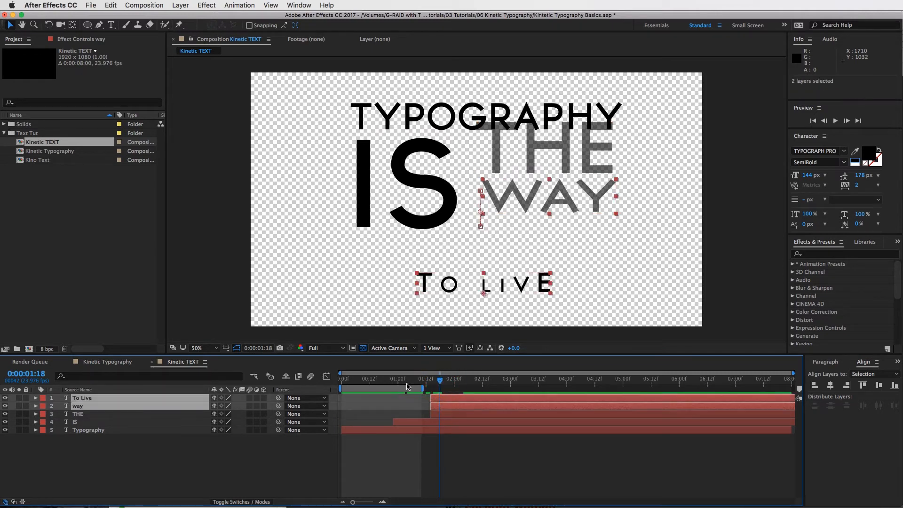
left_click_drag(447, 398, 494, 398)
key("space")
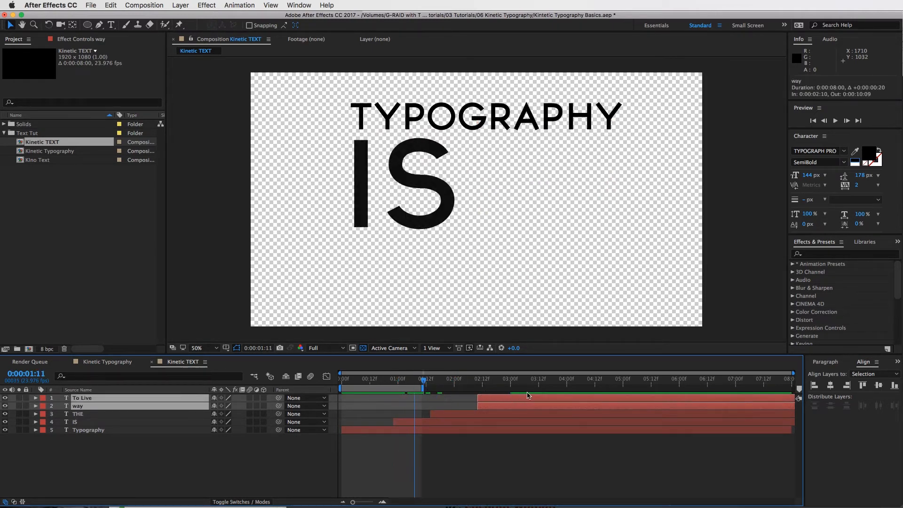
Delay only the To Live layer so it starts at 0:00:03:13.
left_click(508, 464)
left_click(506, 399)
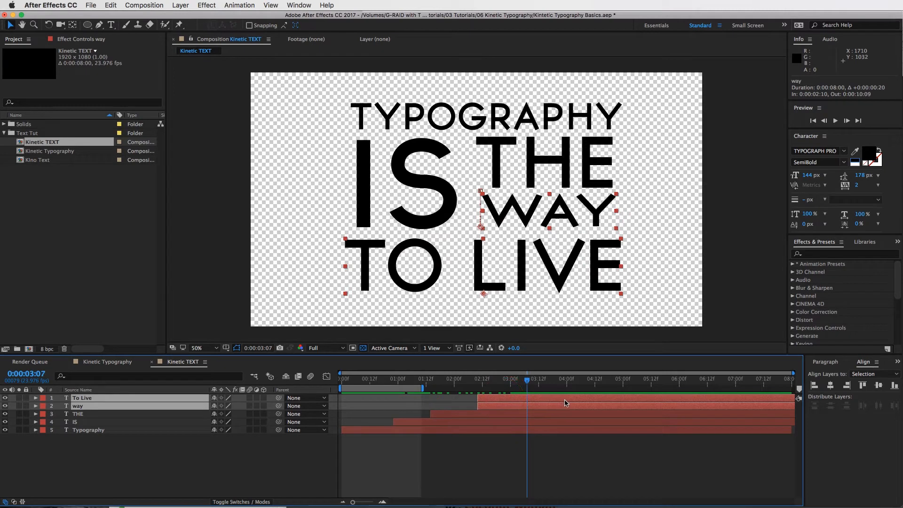
key("super+shift+a")
left_click_drag(518, 398, 578, 398)
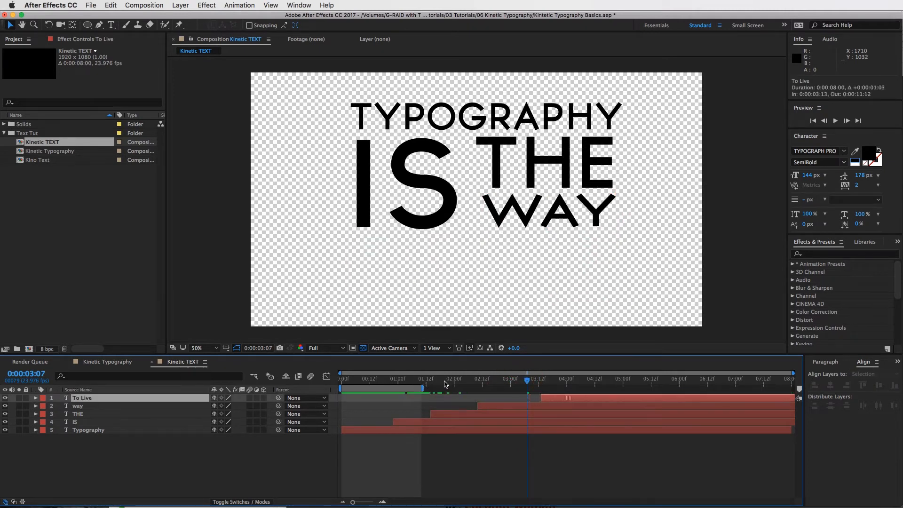
Go back to about 0:00:02:01 and step forward through the frames to examine how way and To Live animate in.
left_click_drag(527, 380, 457, 380)
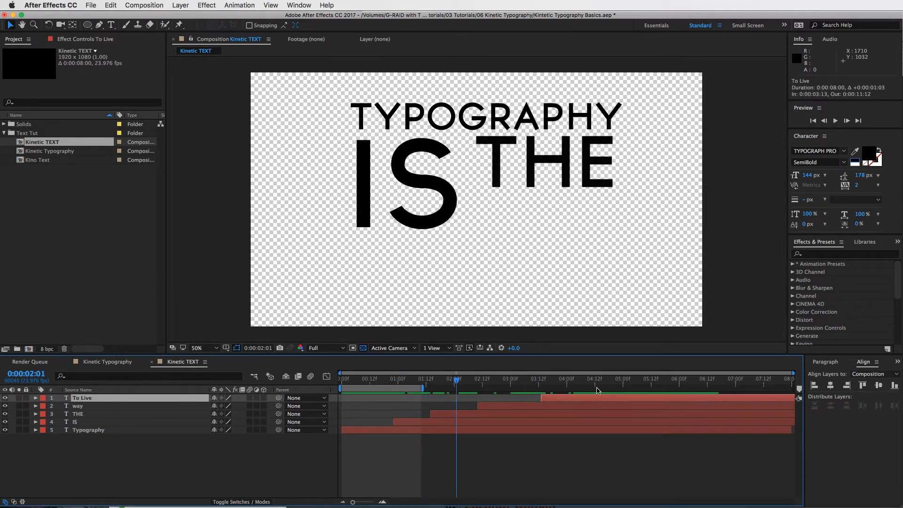
key("Page_Down")
key("Page_Down")
key("Page_Down")
key("Page_Down")
key("Page_Down")
key("Page_Down")
key("Page_Down")
key("Page_Down")
key("Page_Down")
key("Page_Down")
key("Page_Down")
key("Page_Down")
key("Page_Down")
key("Page_Down")
key("Page_Down")
key("Page_Down")
key("Page_Down")
key("Page_Down")
key("Page_Down")
key("Page_Down")
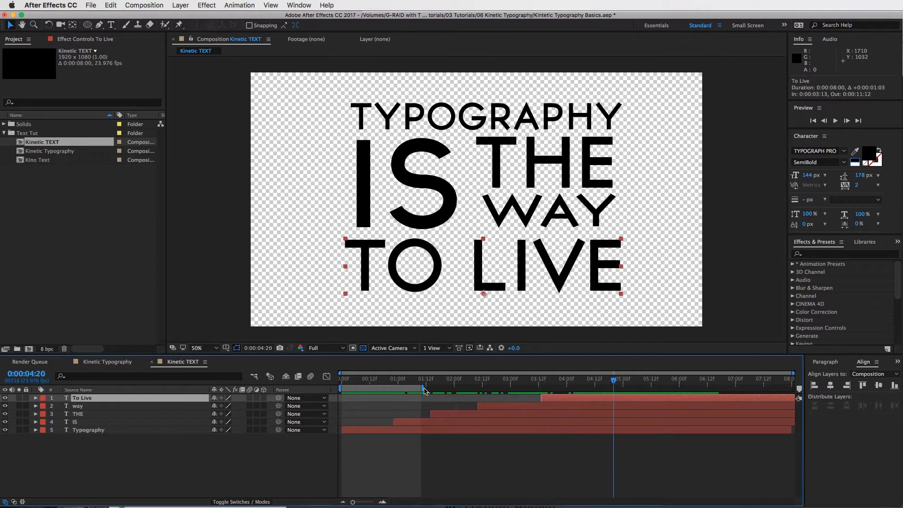
key("Page_Down")
key("Page_Down")
key("Page_Down")
key("Page_Down")
key("Page_Down")
key("Page_Down")
key("Page_Down")
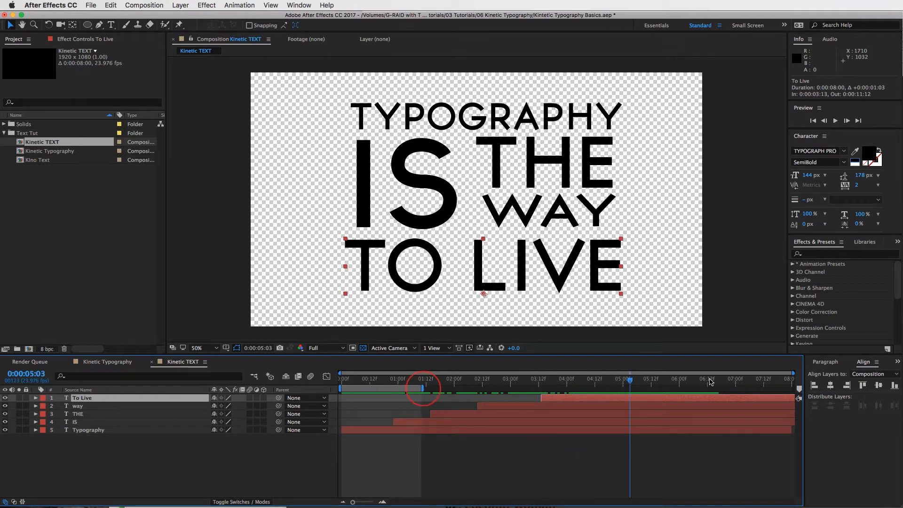
Extend the work area to end at 0:00:07:21 and preview the whole word sequence from near the beginning.
double_click(480, 382)
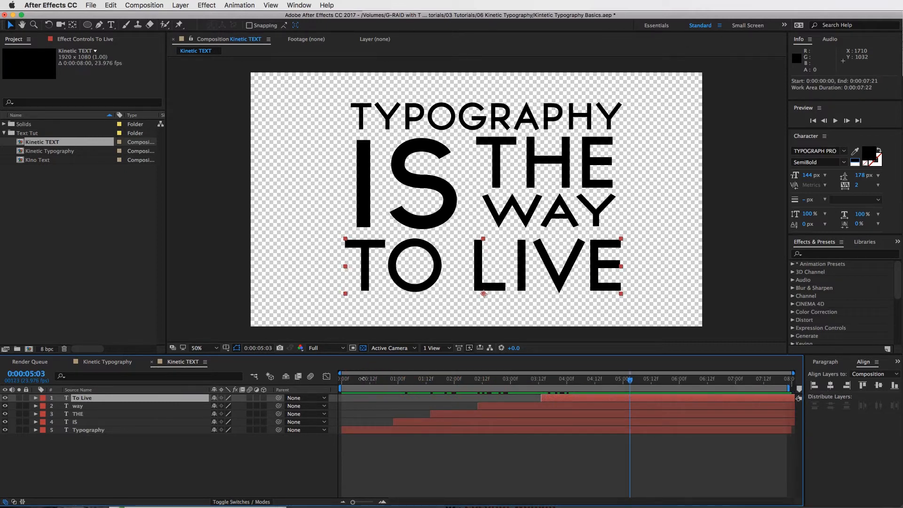
mouse_move(362, 379)
left_mouse_down()
mouse_move(371, 379)
mouse_move(342, 379)
mouse_move(360, 378)
left_mouse_up()
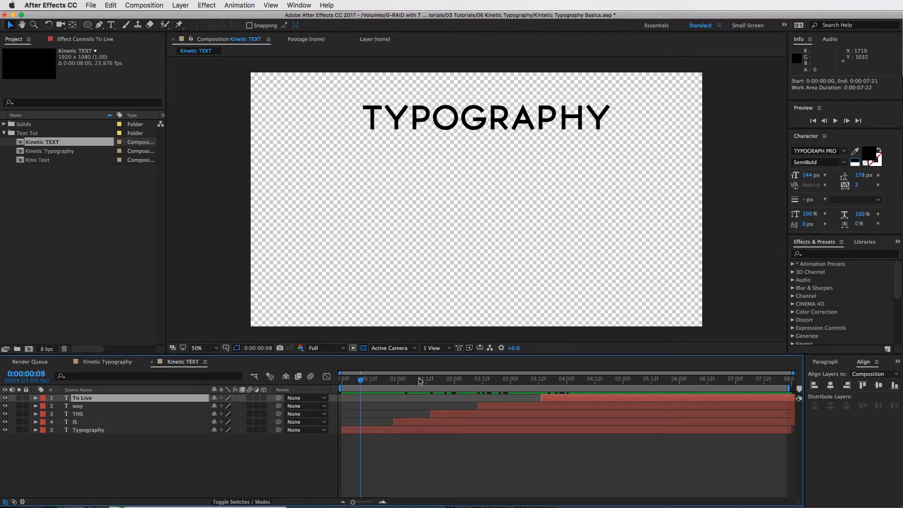
key("space")
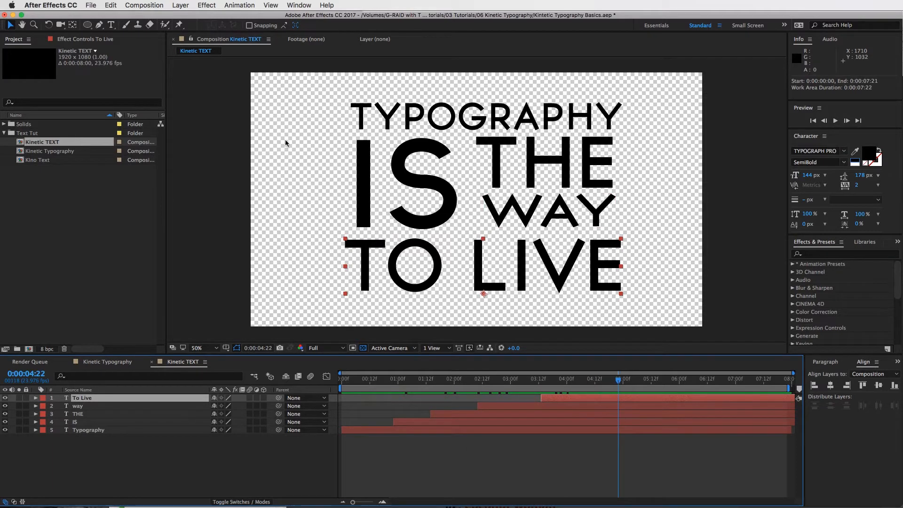
Create a red 1920 x 1080 solid layer and place it beneath all the text layers as a background.
left_click(206, 1)
key("super+shift+a")
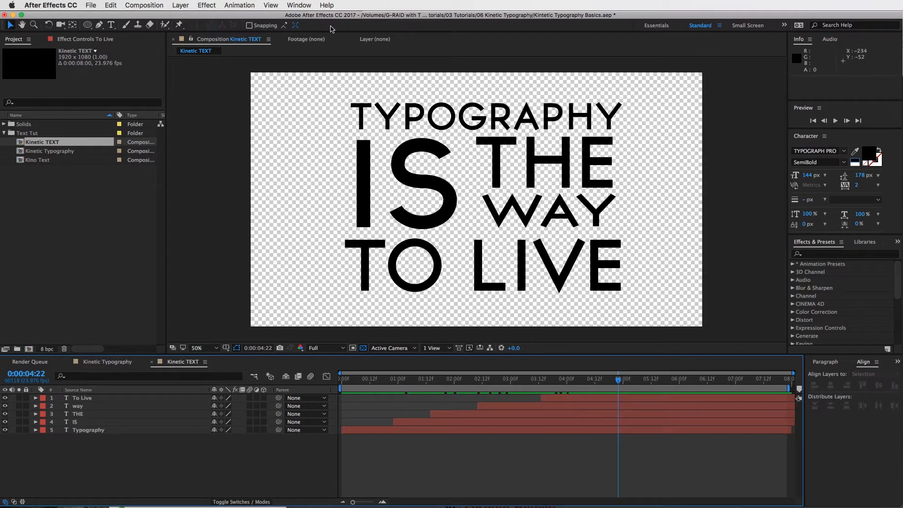
left_click(331, 27)
left_click(698, 282)
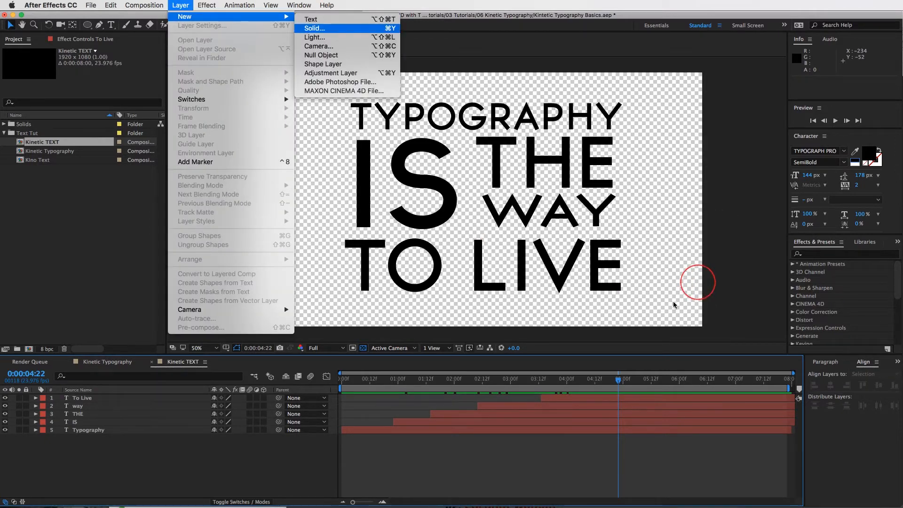
left_click(120, 89)
left_click(212, 77)
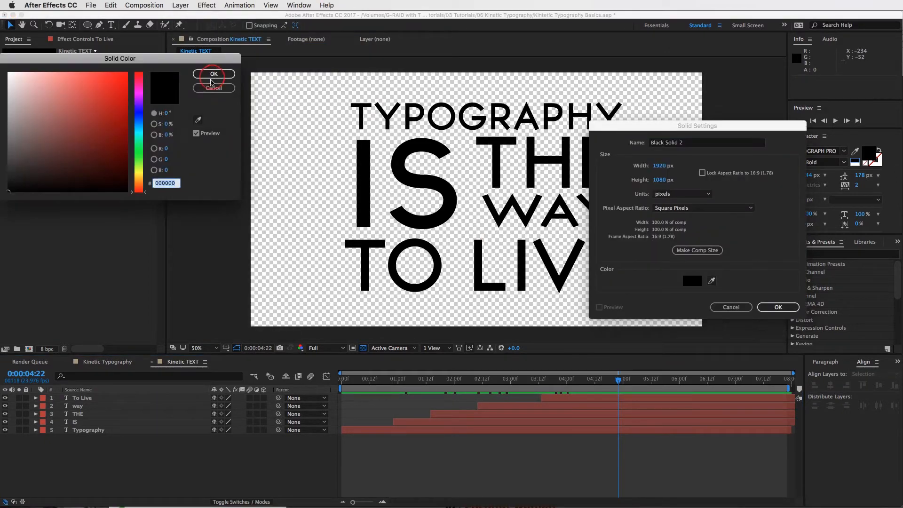
left_click(778, 307)
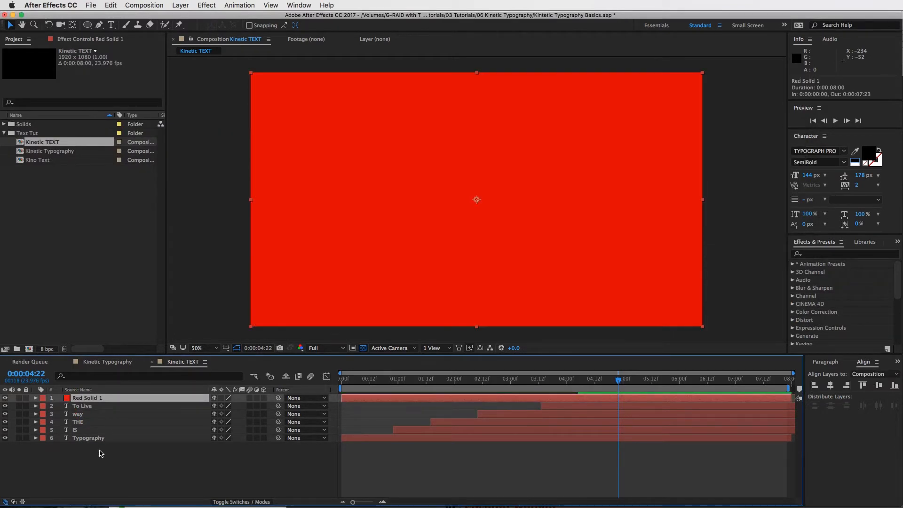
left_click_drag(87, 398, 101, 451)
Apply the Gradient Ramp effect to the red solid and set its ramp shape to Radial Ramp.
left_click(91, 37)
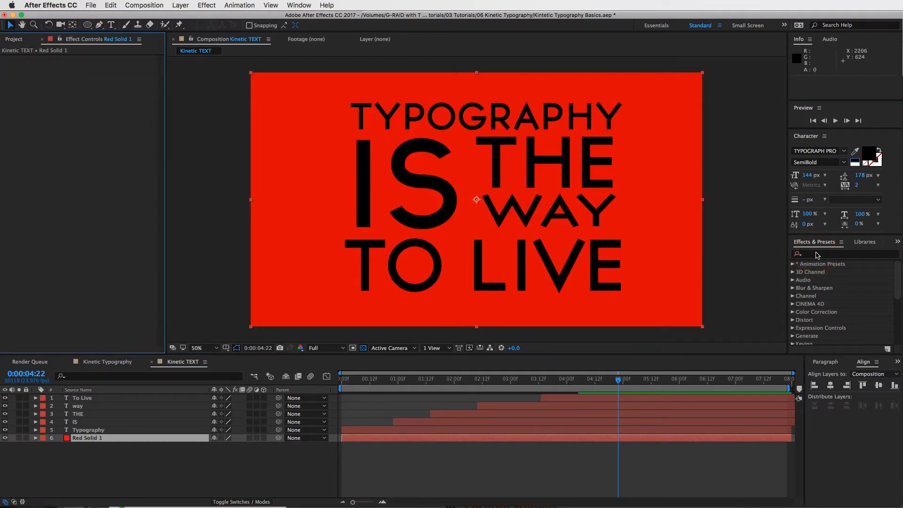
left_click(817, 254)
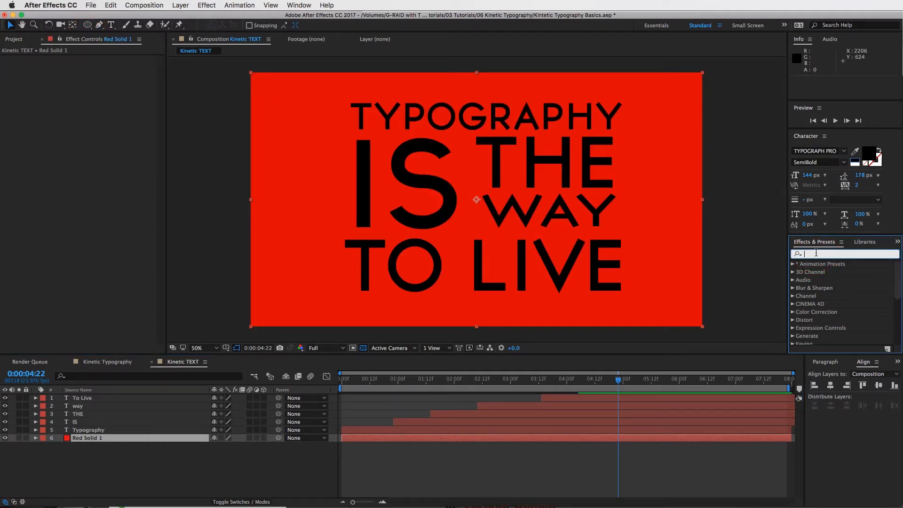
type("gradi")
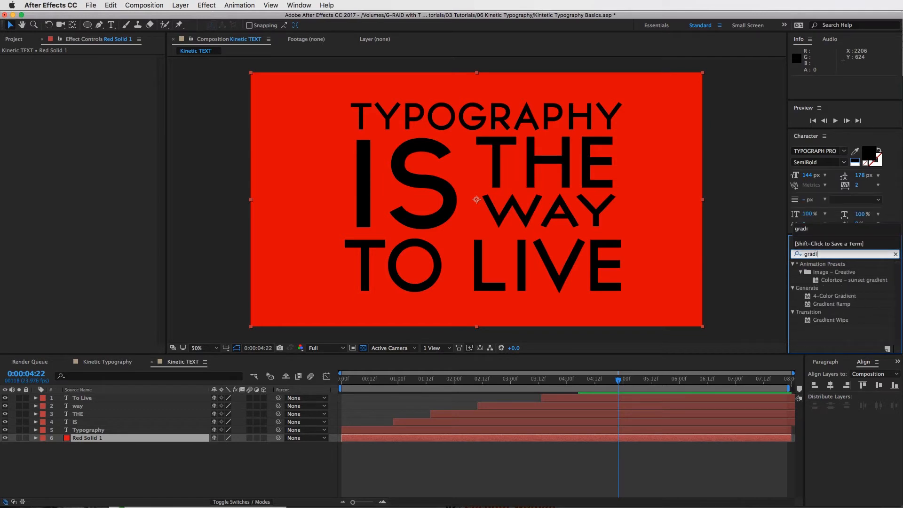
left_click_drag(838, 304, 121, 104)
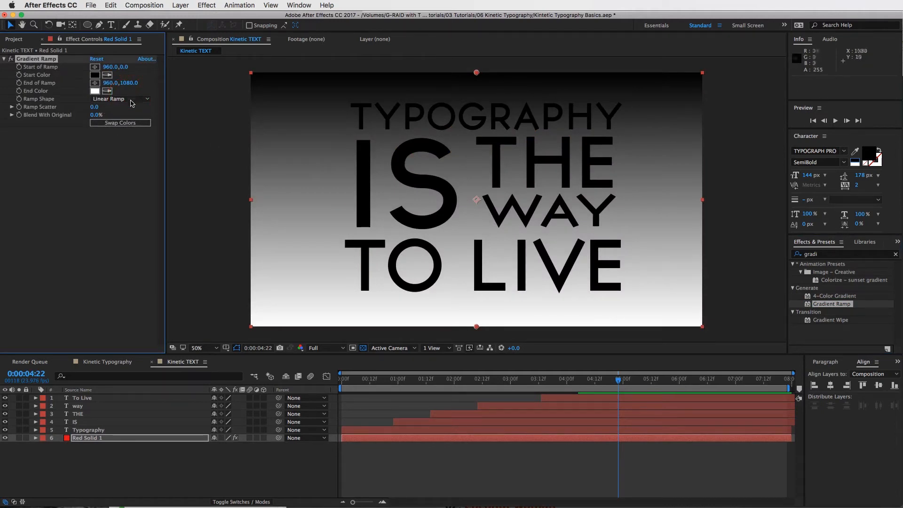
left_click(128, 118)
left_click(120, 98)
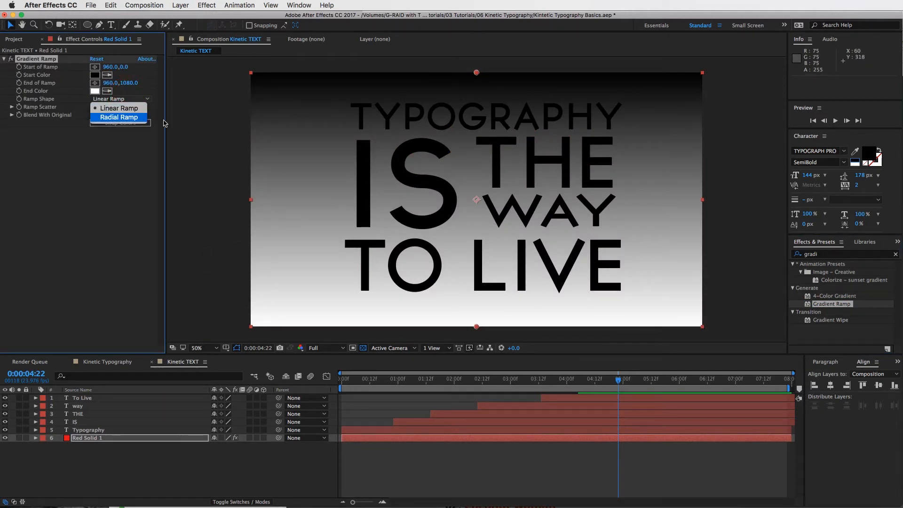
left_click(124, 85)
Set the Gradient Ramp's start color to a dark red, about 750909.
left_click(94, 77)
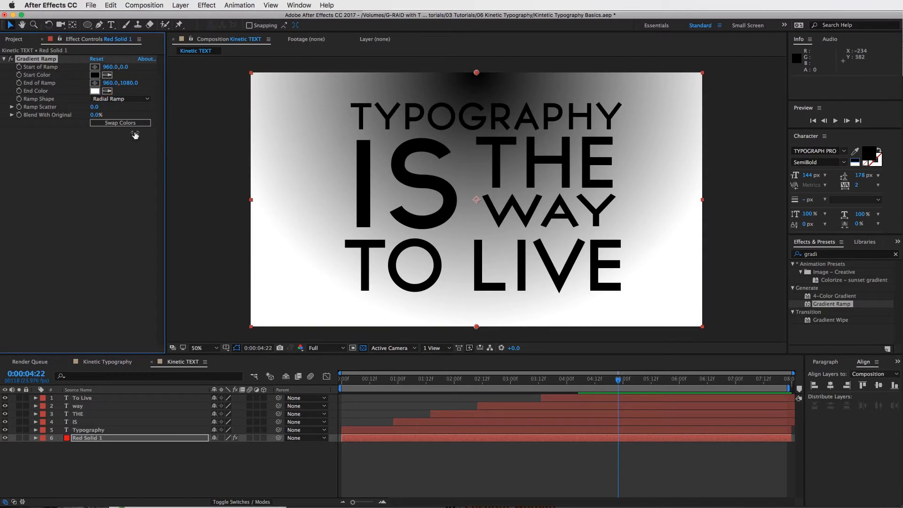
left_click(114, 124)
left_click(118, 123)
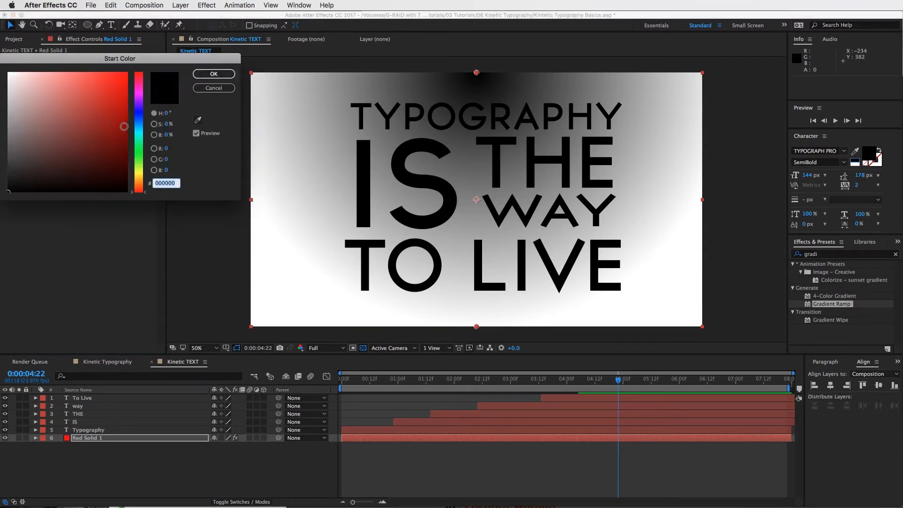
left_click(114, 125)
left_click(121, 129)
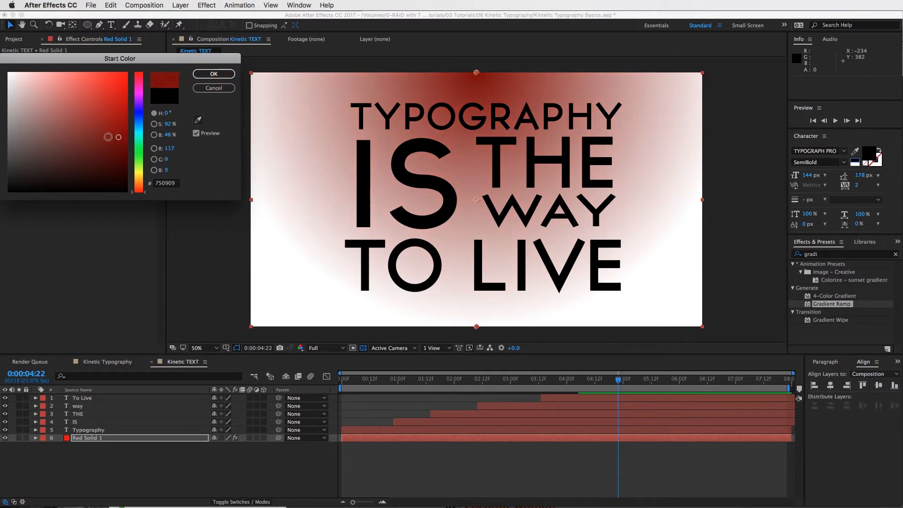
left_click(204, 74)
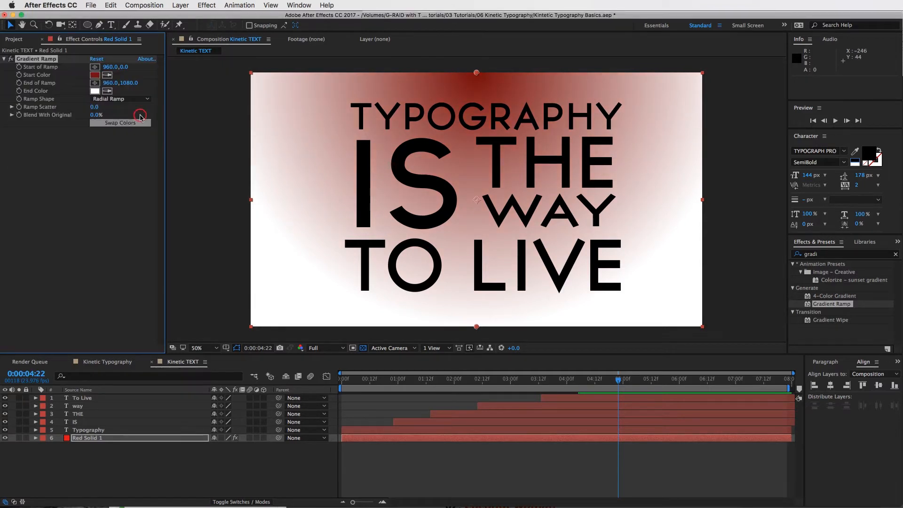
Set the Gradient Ramp's end color to blue 0621A6 and center its start point at 960, 540.
left_click(94, 91)
left_click(138, 115)
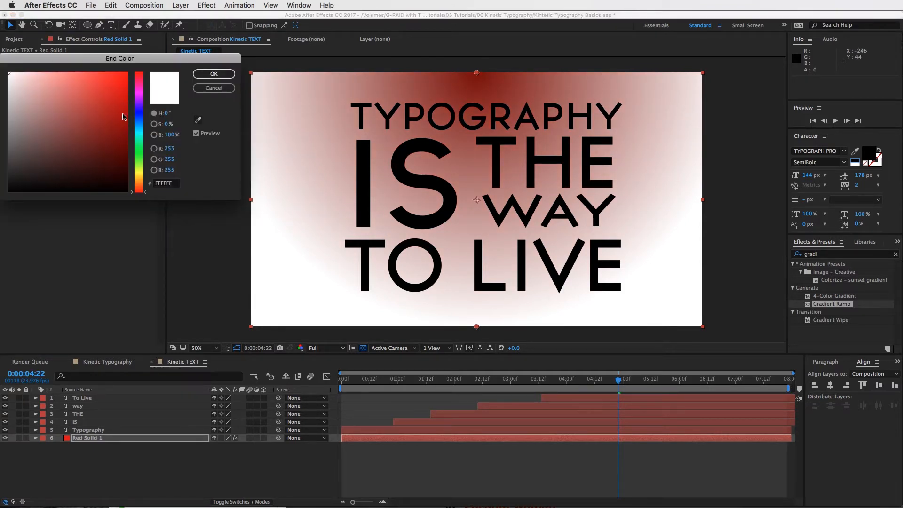
left_click(122, 114)
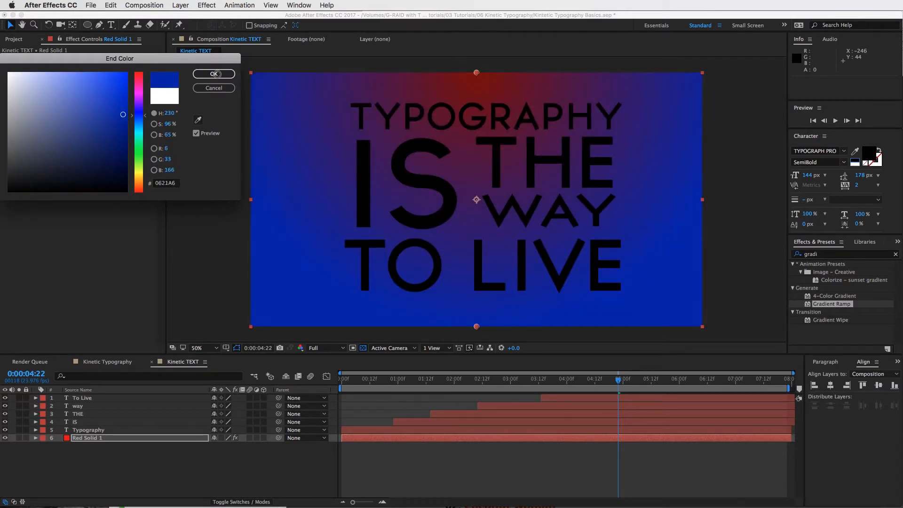
left_click(216, 74)
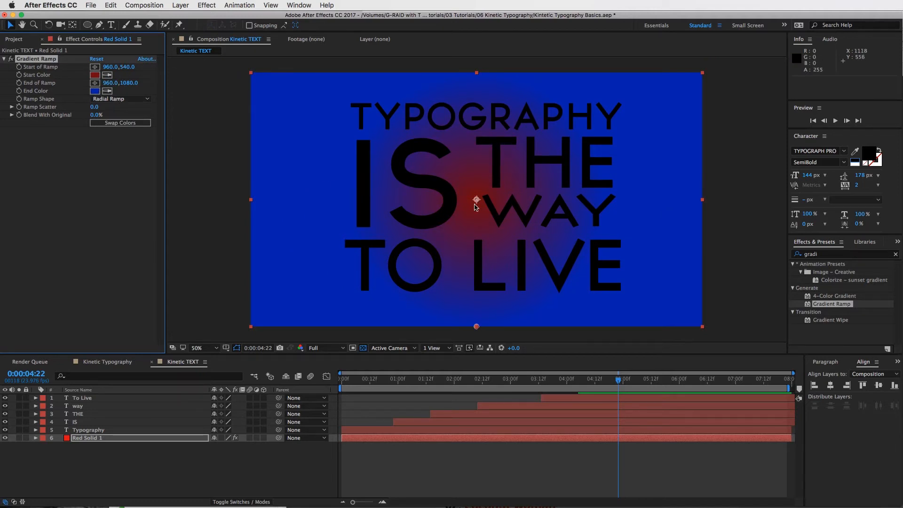
Move the ramp's end point far outside the frame to about -1840, 2160 and fit the composition in the viewer.
key("comma")
key("comma")
key("comma")
key("comma")
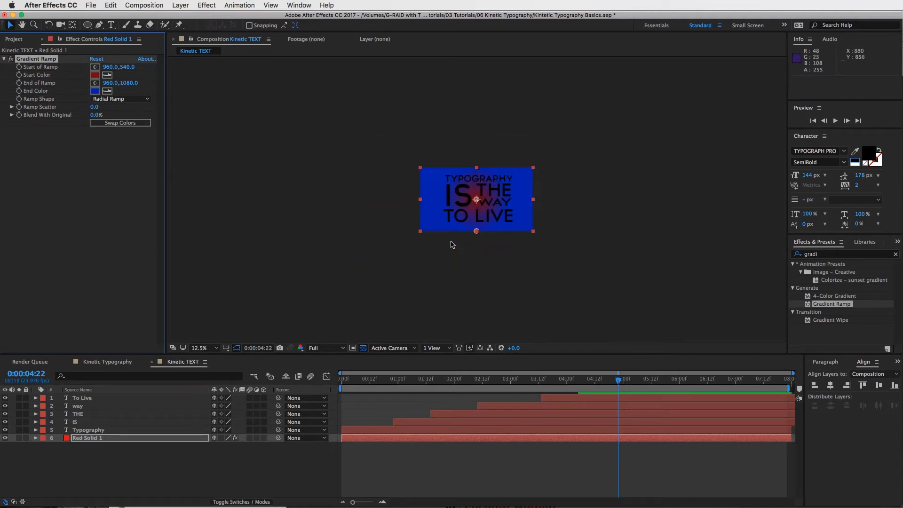
left_click_drag(477, 231, 323, 289)
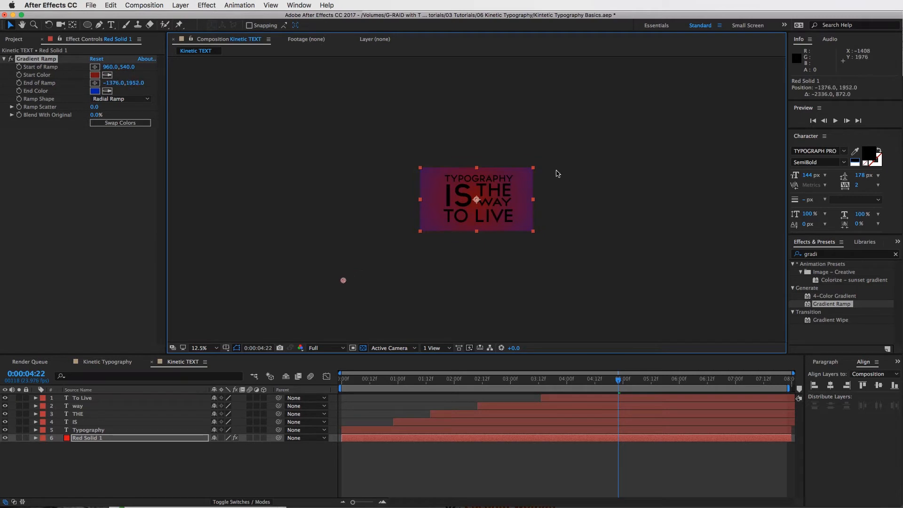
left_click(206, 345)
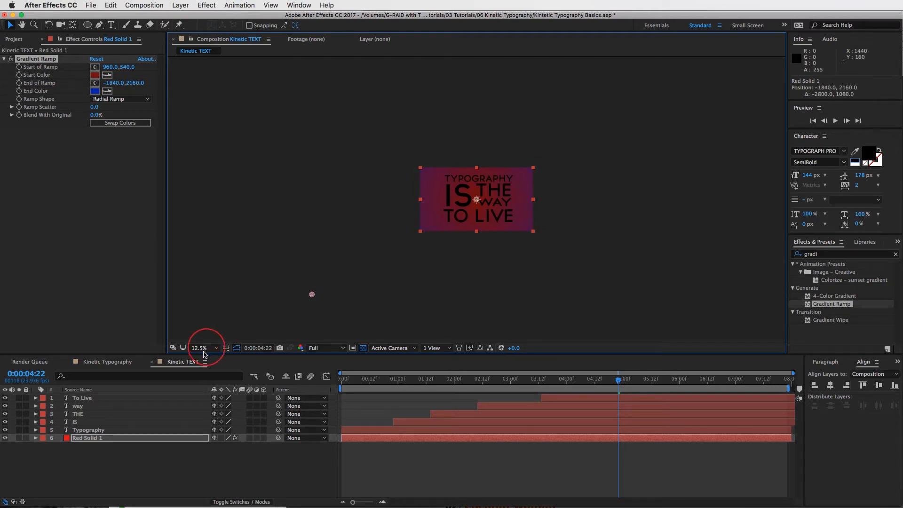
left_click(204, 361)
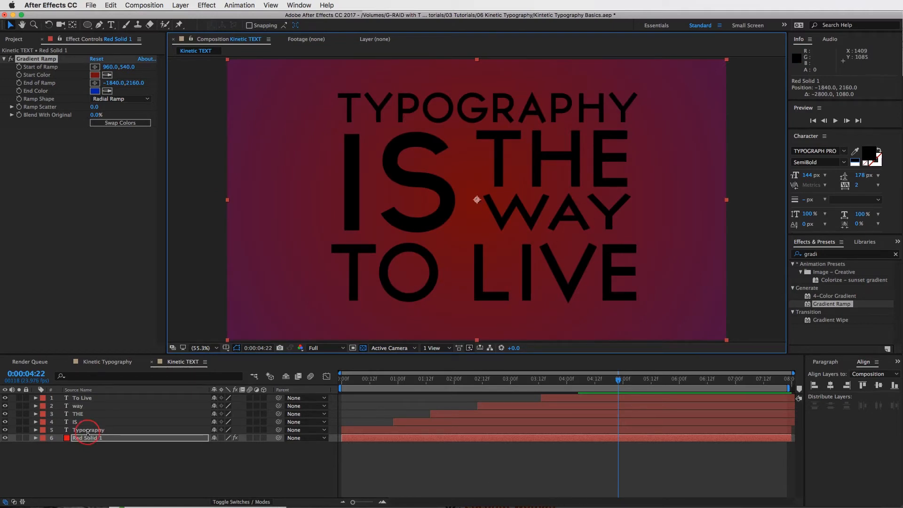
Pre-compose the five text layers, from Typography to To Live, into a new composition named TEXT.
left_click(592, 430)
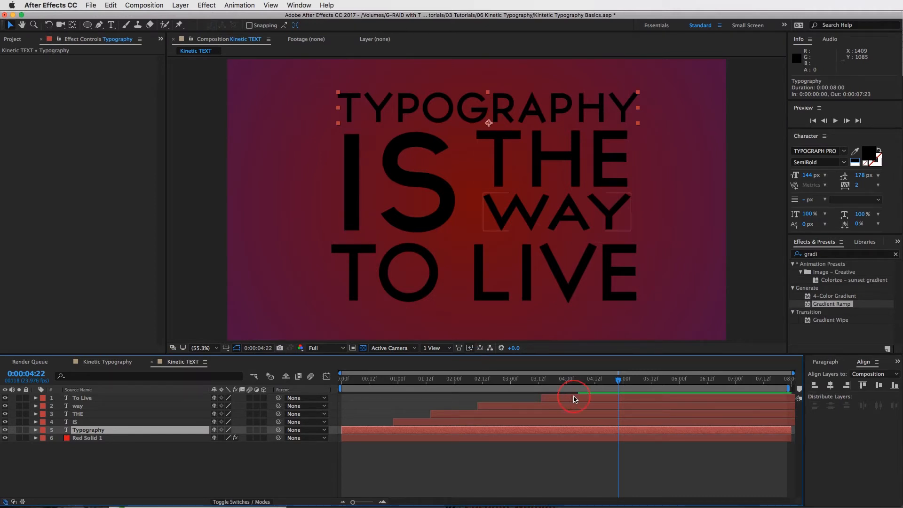
left_click(180, 5)
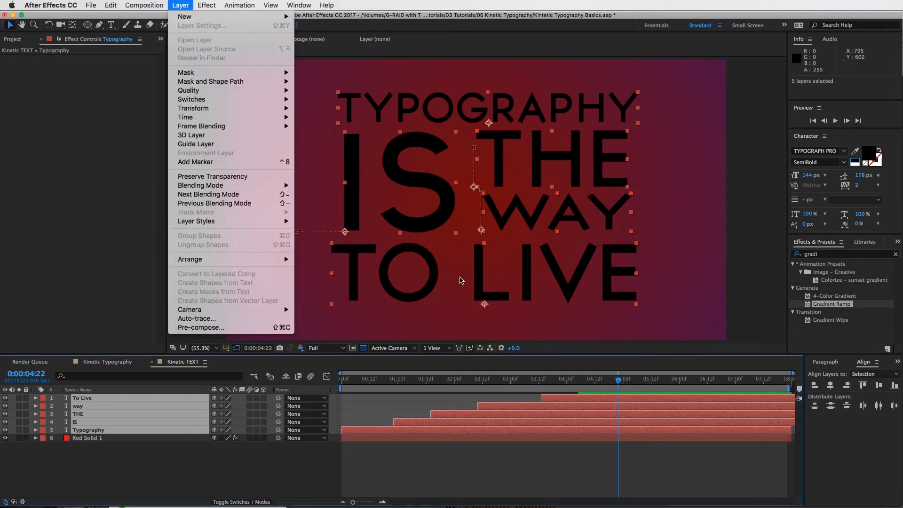
key("Return")
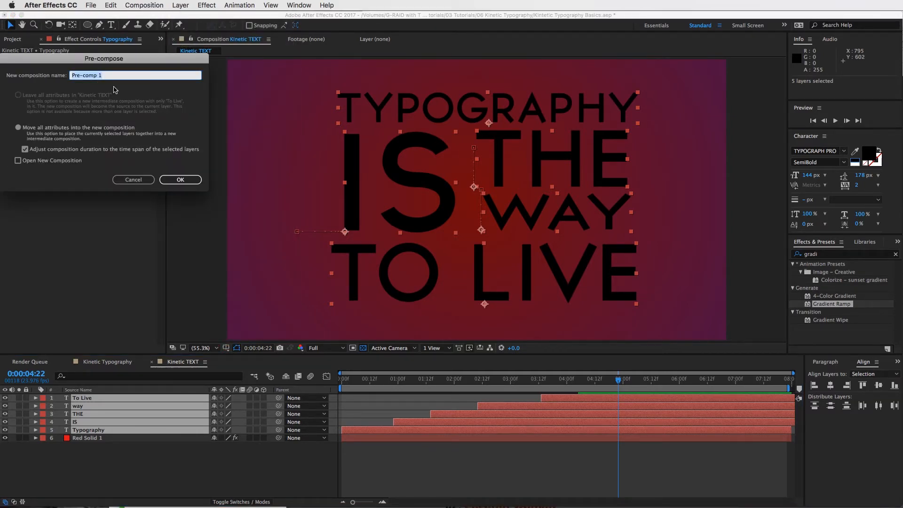
type("TEXT")
key("Return")
Find the Fill effect and apply it to the TEXT pre-composition layer.
left_click(831, 253)
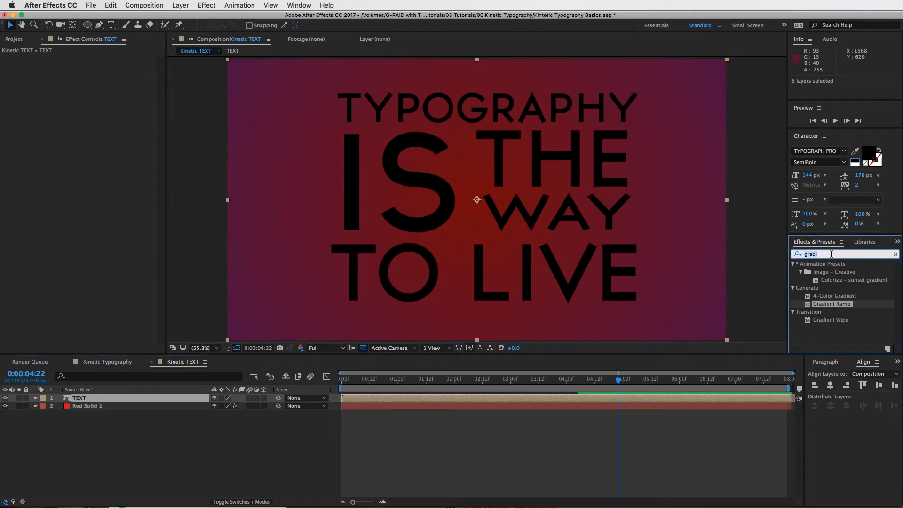
type("Fill")
left_click(813, 313)
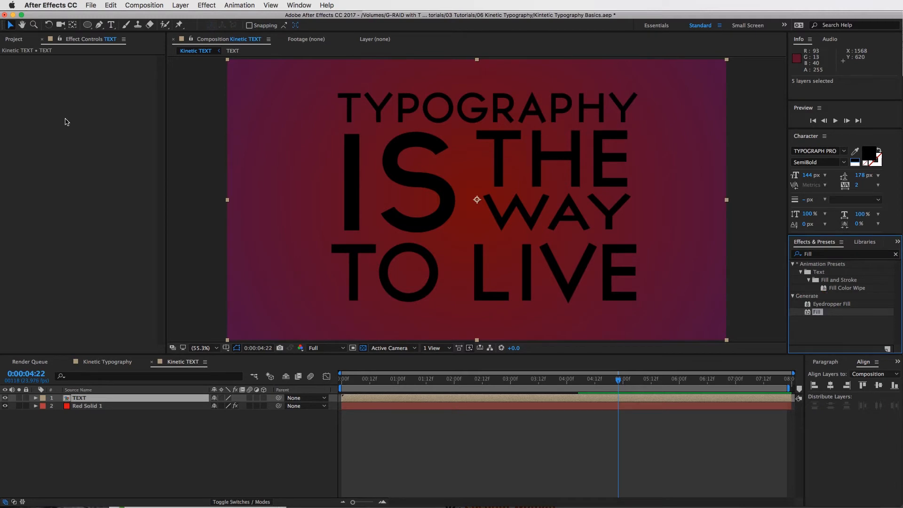
left_click_drag(66, 121, 93, 162)
left_click_drag(440, 126, 440, 127)
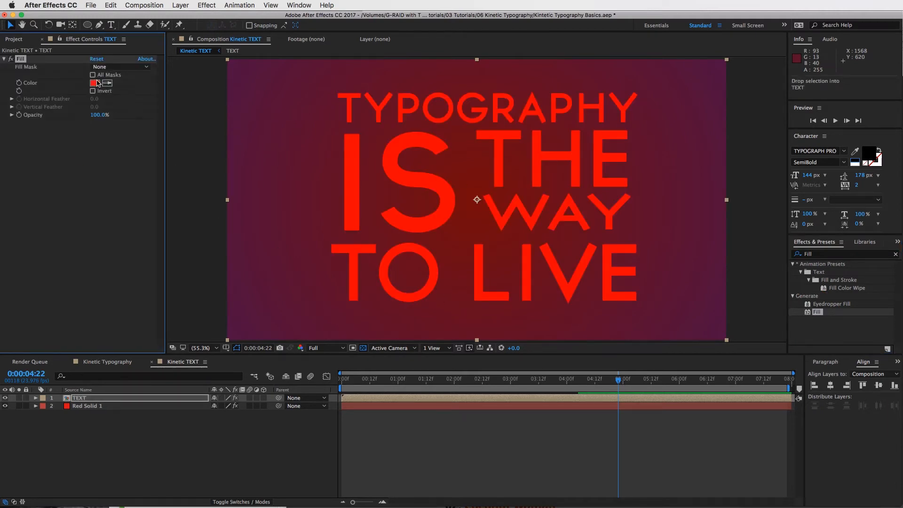
Set the Fill effect's color on the TEXT layer to white, FFFFFF.
left_click(94, 84)
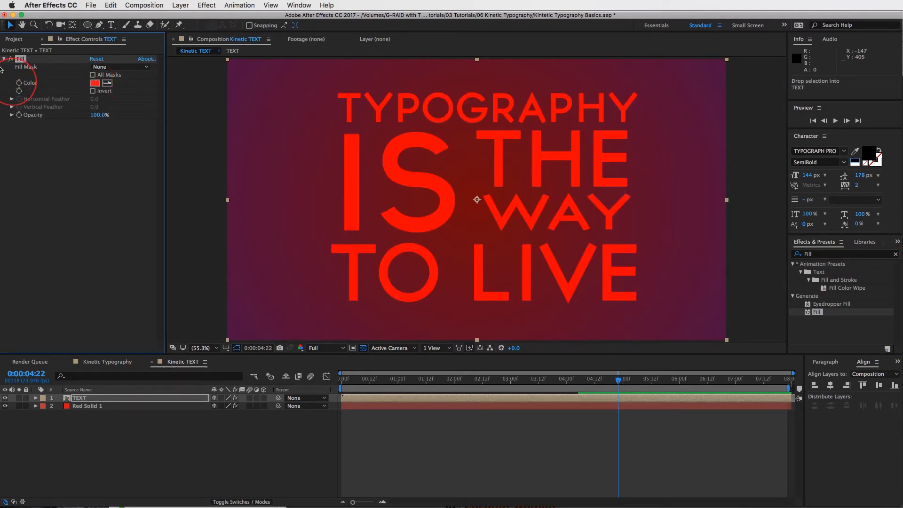
type("FFFFFF")
key("Tab")
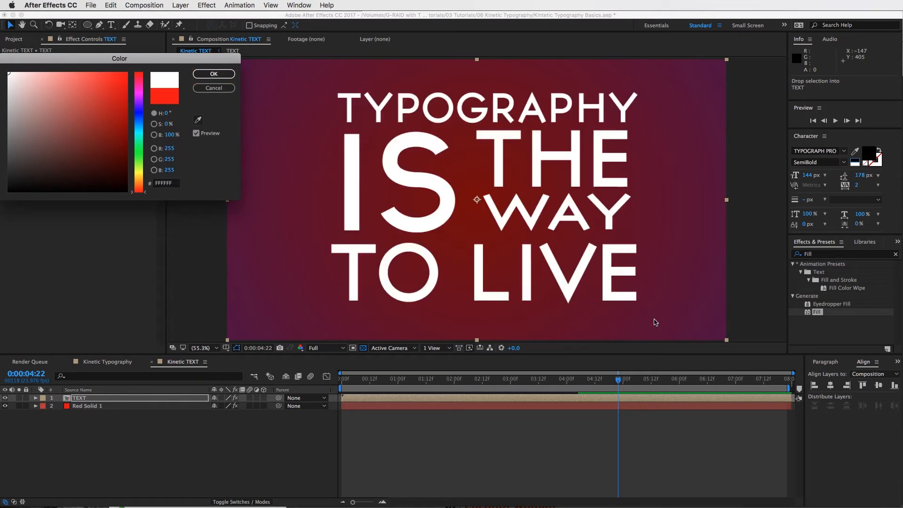
key("Return")
left_click(676, 436)
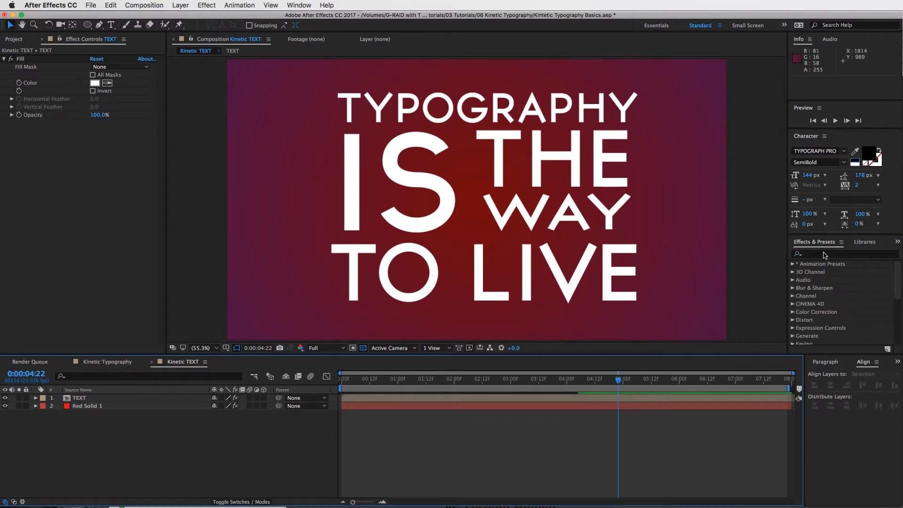
Try a Drop Shadow effect with distance 24 and softness 28 on the TEXT layer, and delete it.
left_click(823, 255)
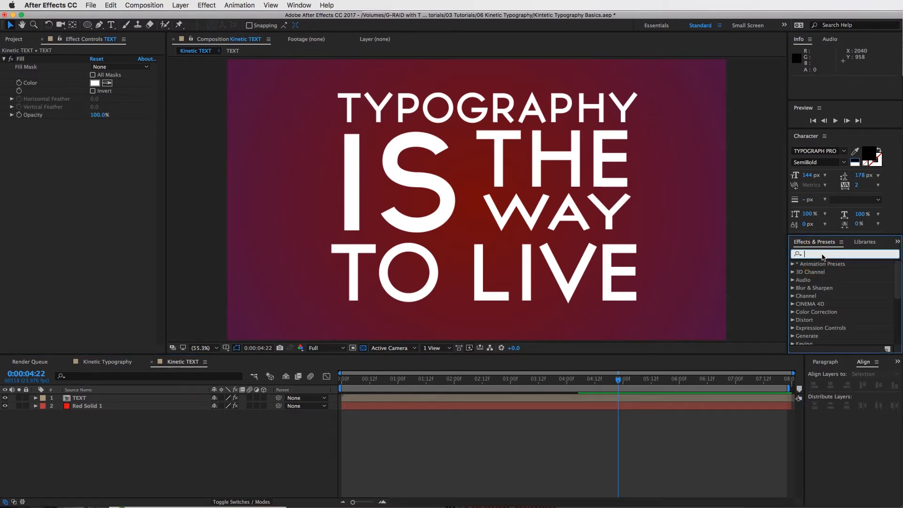
type("dro")
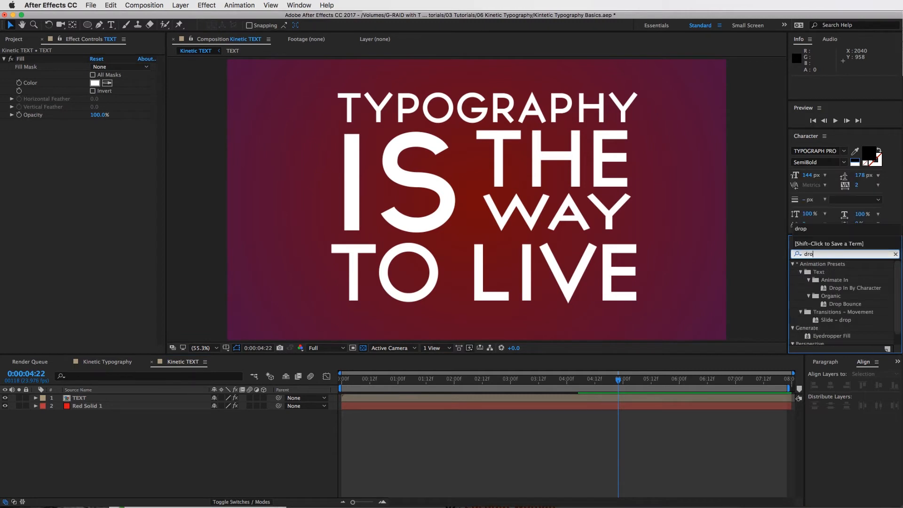
type("p s")
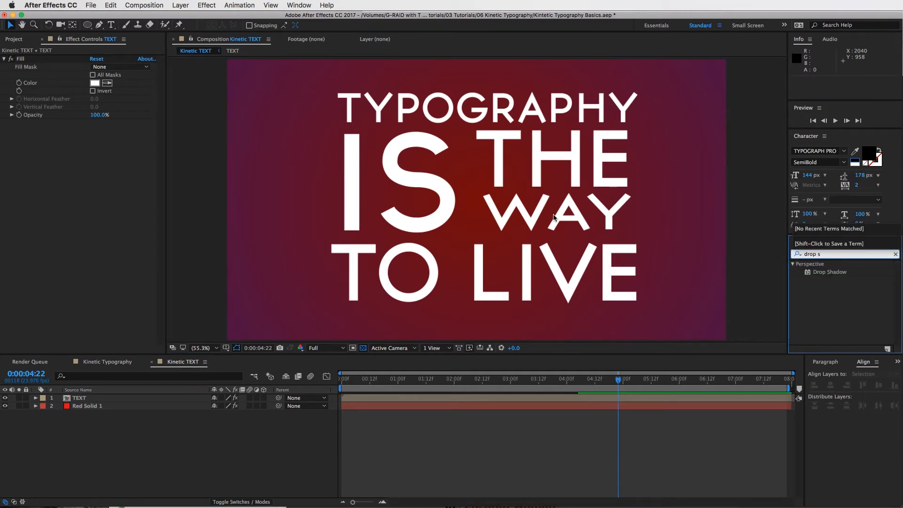
left_click_drag(830, 272, 440, 155)
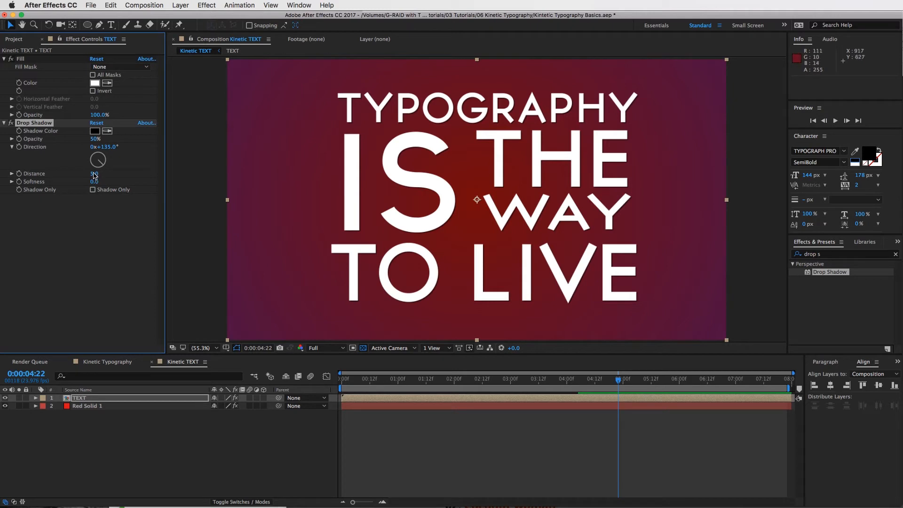
mouse_move(94, 174)
left_mouse_down()
mouse_move(113, 178)
mouse_move(103, 178)
left_mouse_up()
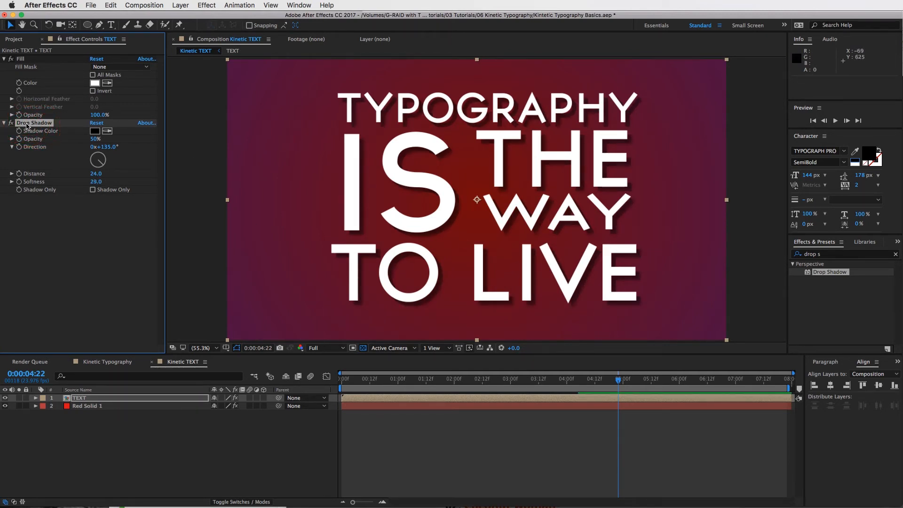
key("Delete")
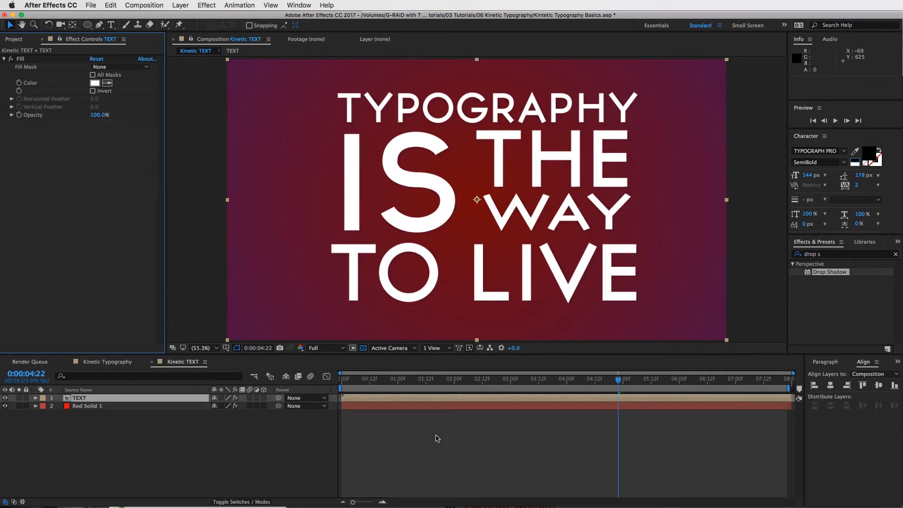
left_click(437, 436)
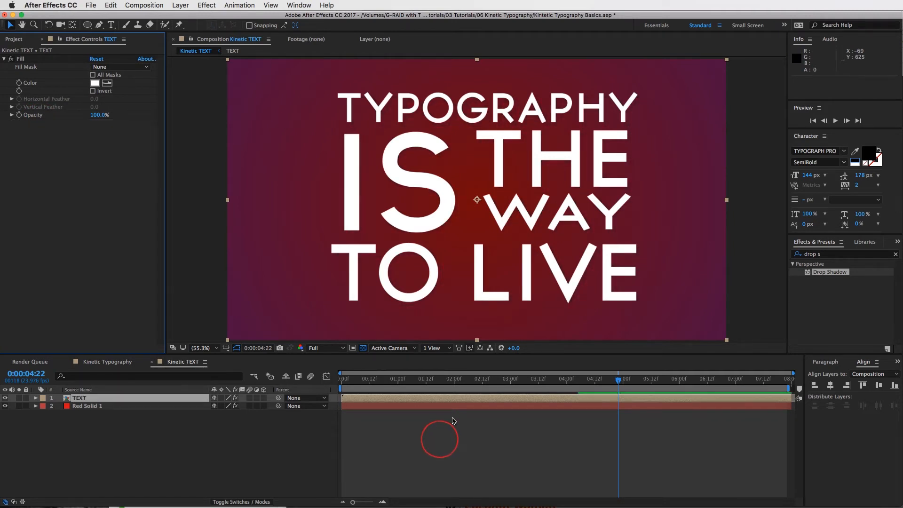
Create a new white solid layer at the composition size of 1920 by 1080 px.
left_click(213, 7)
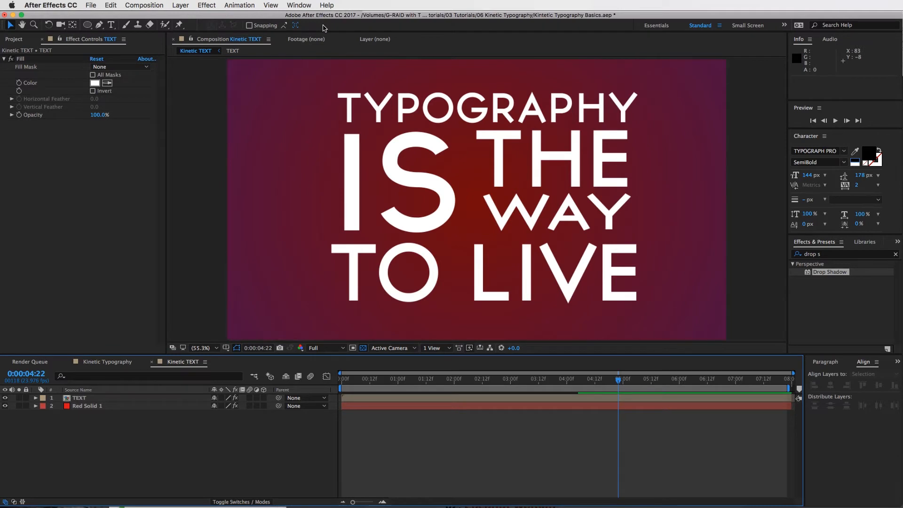
left_click(323, 28)
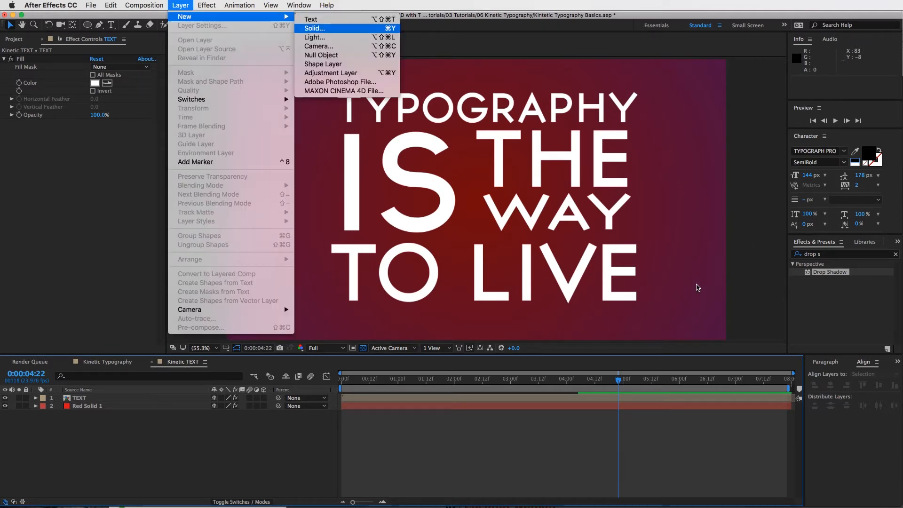
left_click(697, 284)
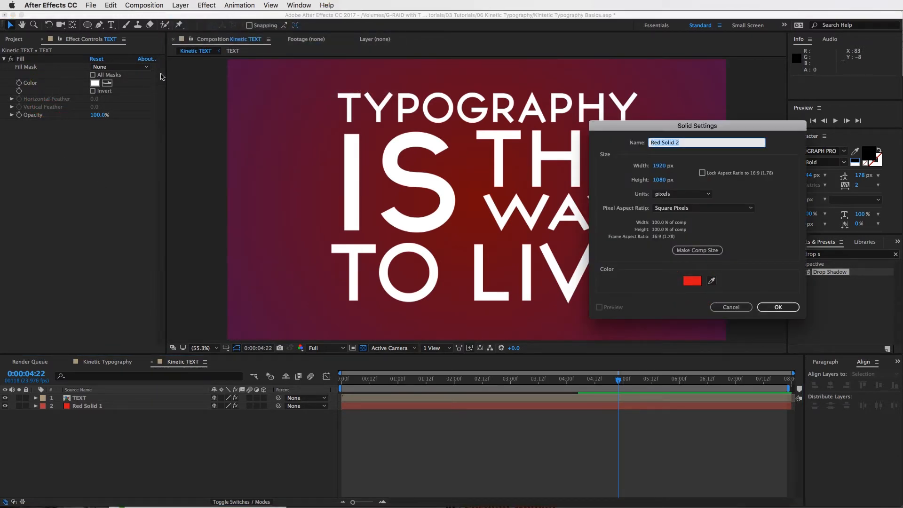
left_click(214, 74)
left_click(779, 307)
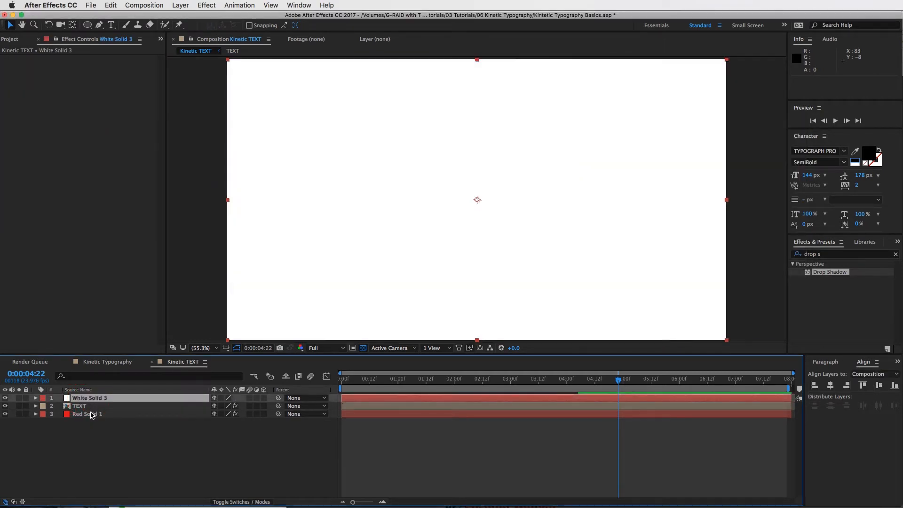
Place the white solid between the TEXT layer and the red solid, and make TEXT and the white solid 3D layers.
left_click_drag(91, 412, 221, 409)
left_click(263, 406)
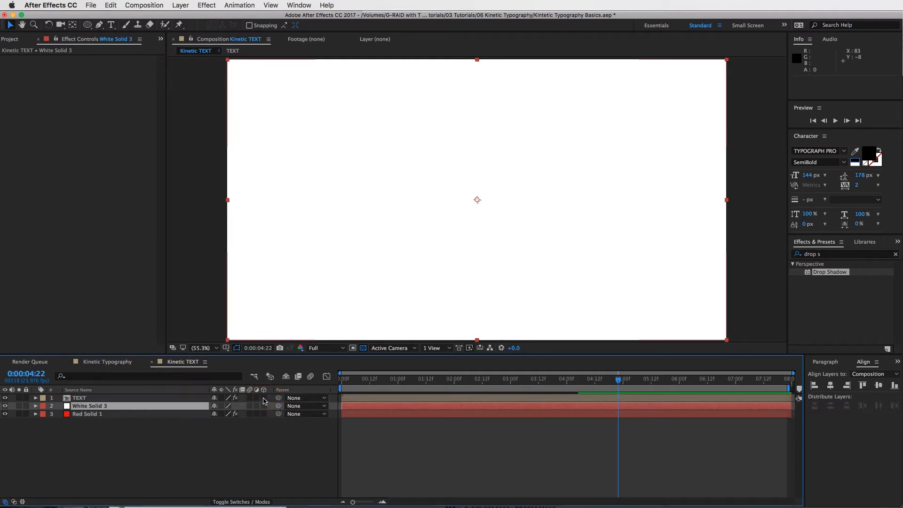
left_click(263, 398)
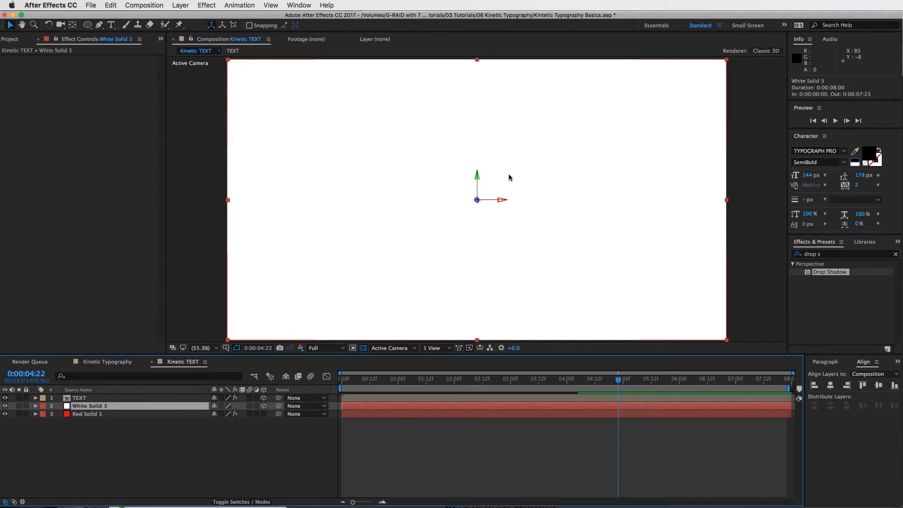
Rotate the white solid -90° around its X axis to lie flat, and lower it to about Y 943.
left_click(49, 25)
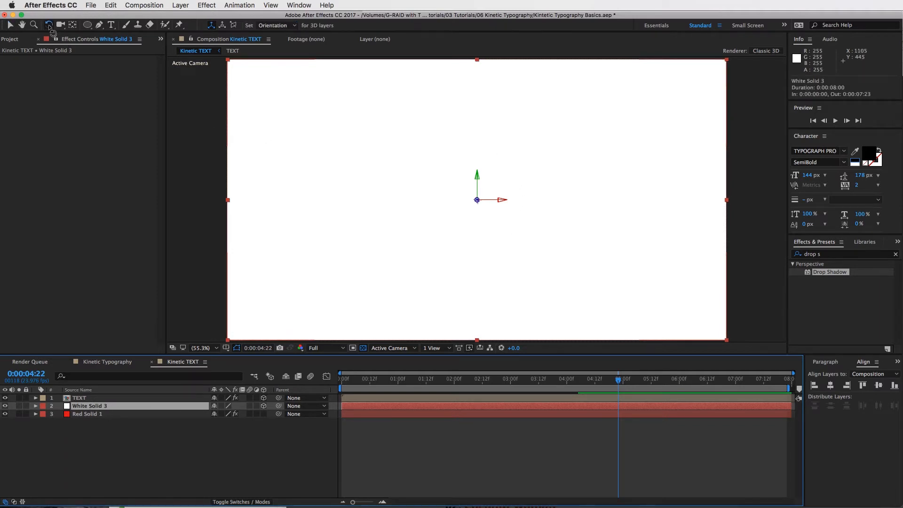
left_click(501, 200)
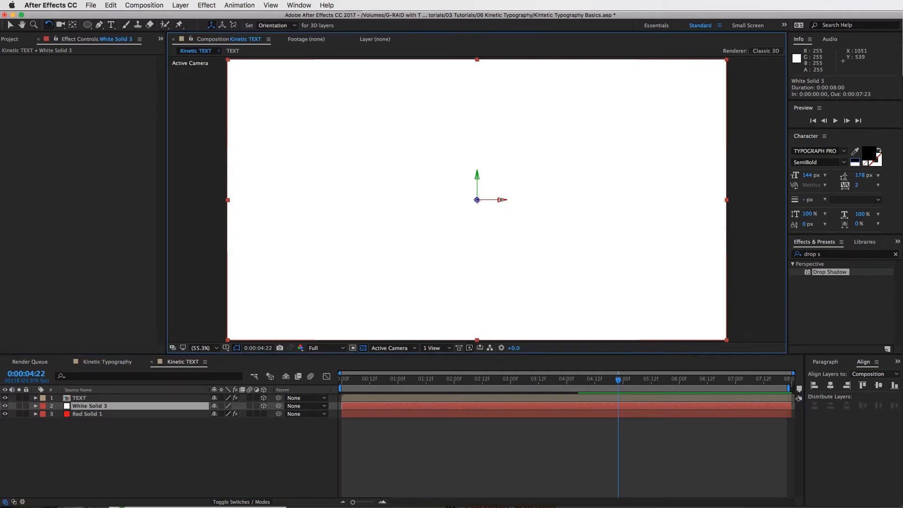
key("Return")
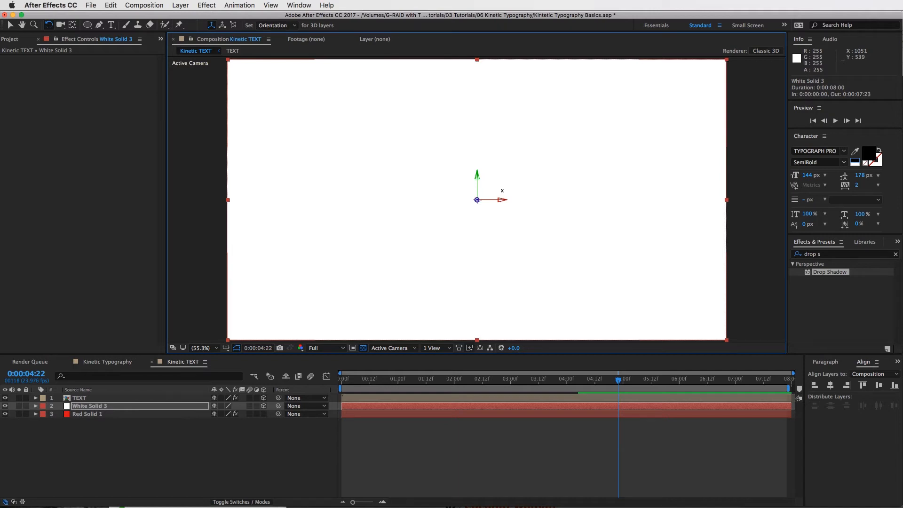
left_click_drag(503, 176, 424, 190)
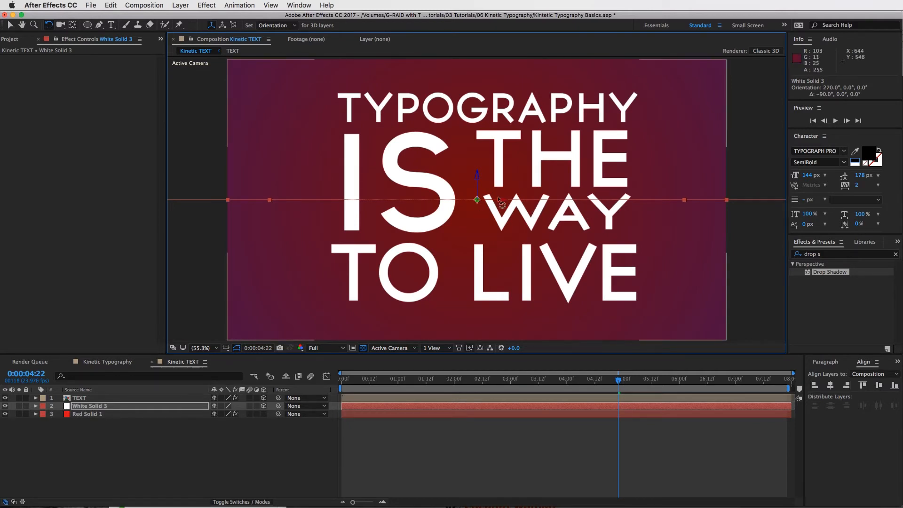
key("v")
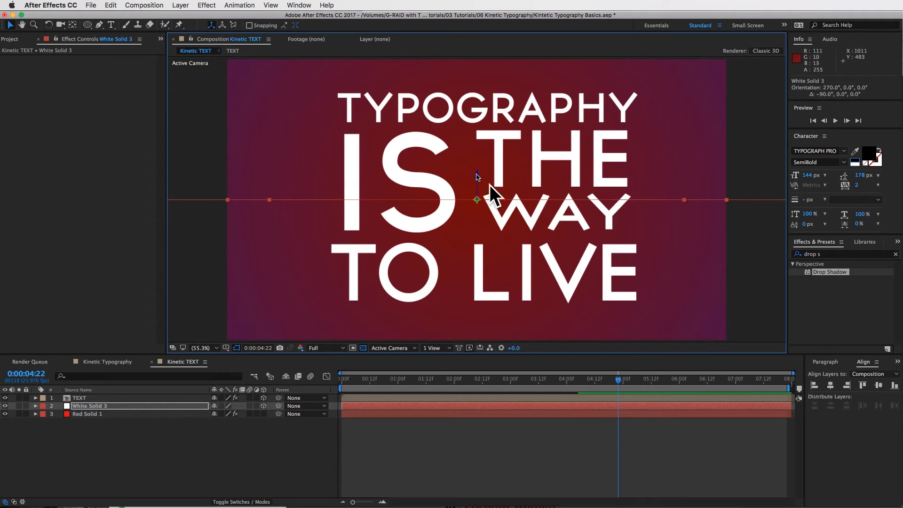
left_click_drag(477, 174, 482, 279)
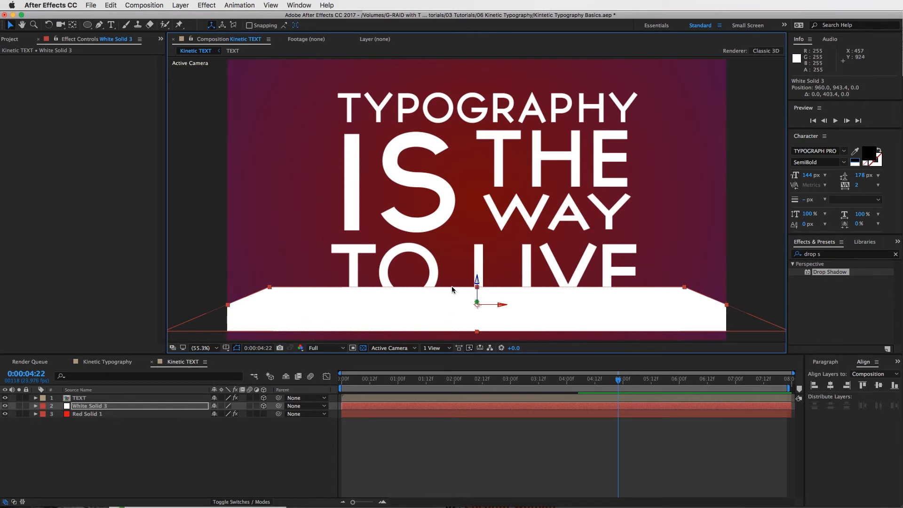
Change the TEXT layer's Fill color to a dark green, about RGB 14, 98, 9.
left_click(93, 84)
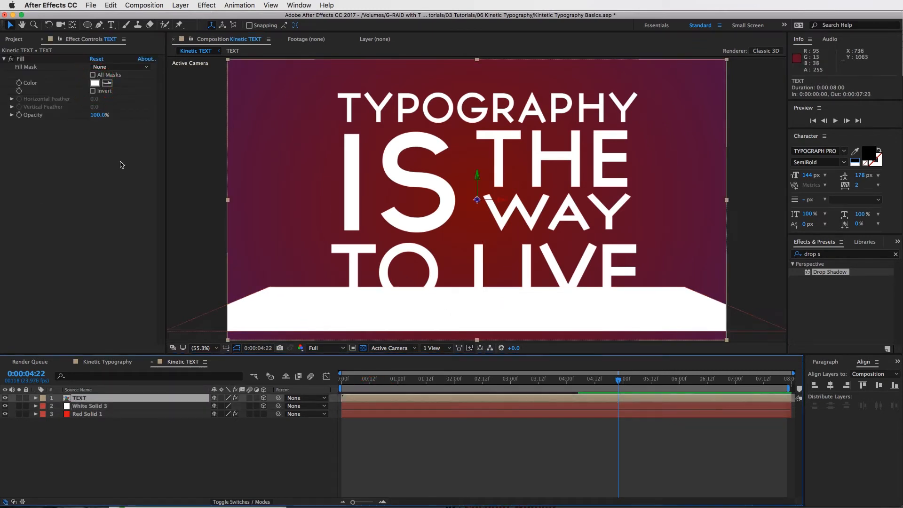
left_click(118, 136)
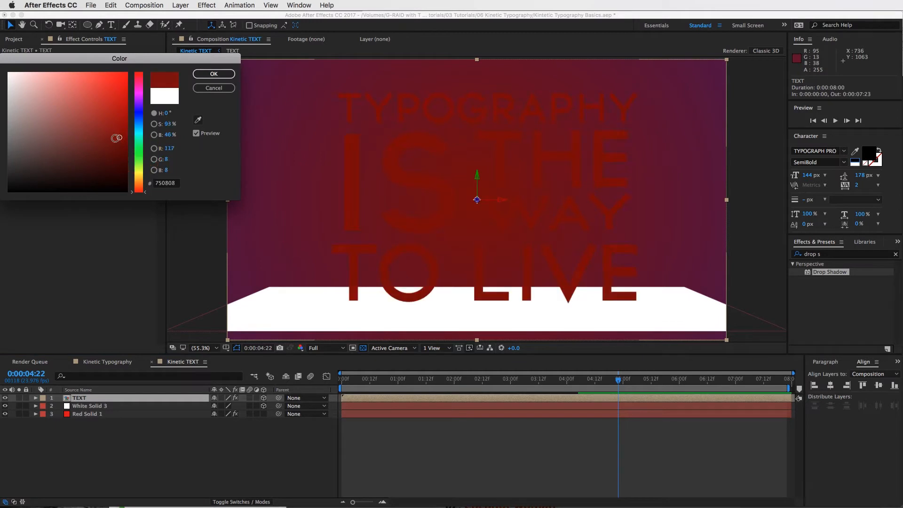
left_click(201, 73)
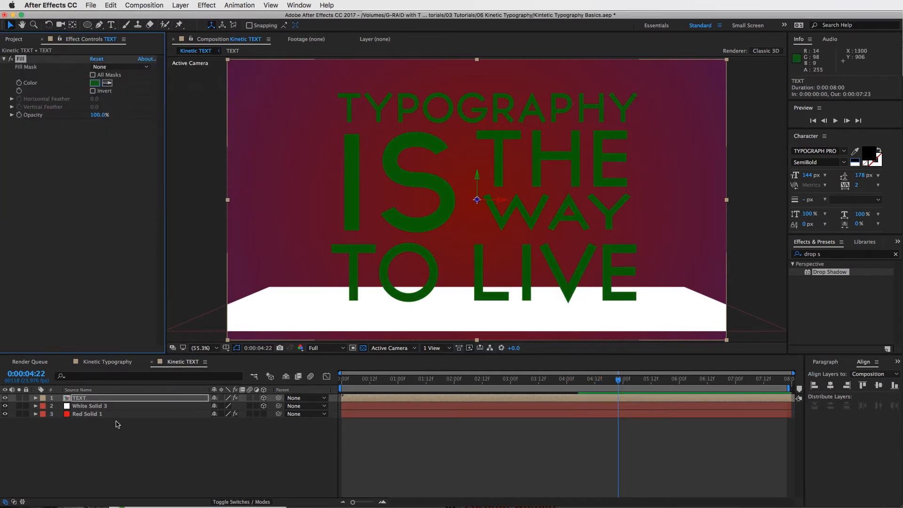
Raise the white floor solid to about Y 933, at the text's baseline, and scale it to about 350% by 1169%.
left_click(105, 400)
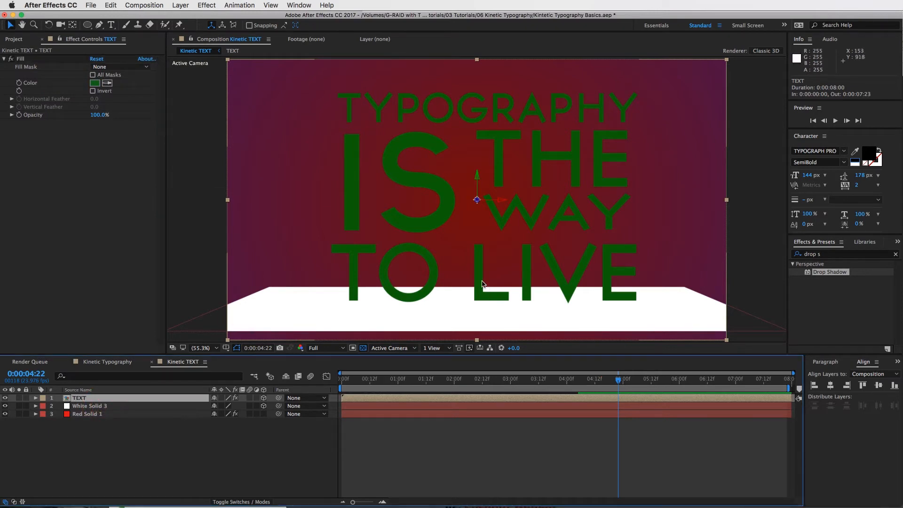
left_click(477, 301)
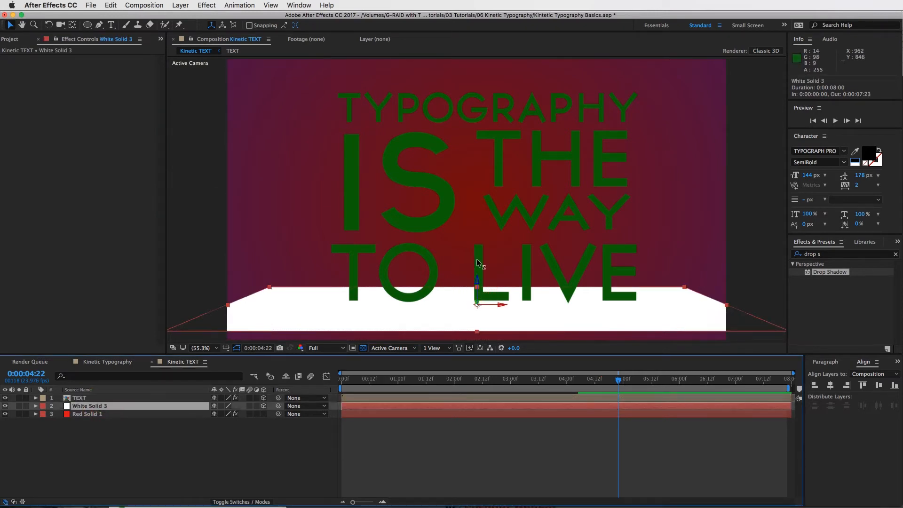
mouse_move(477, 264)
left_mouse_down()
mouse_move(480, 292)
mouse_move(483, 279)
left_mouse_up()
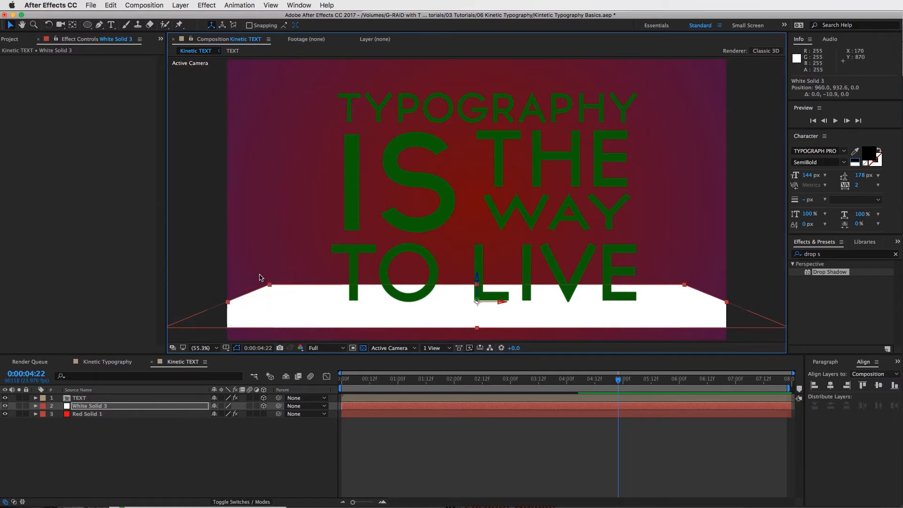
left_click_drag(252, 269, 218, 231)
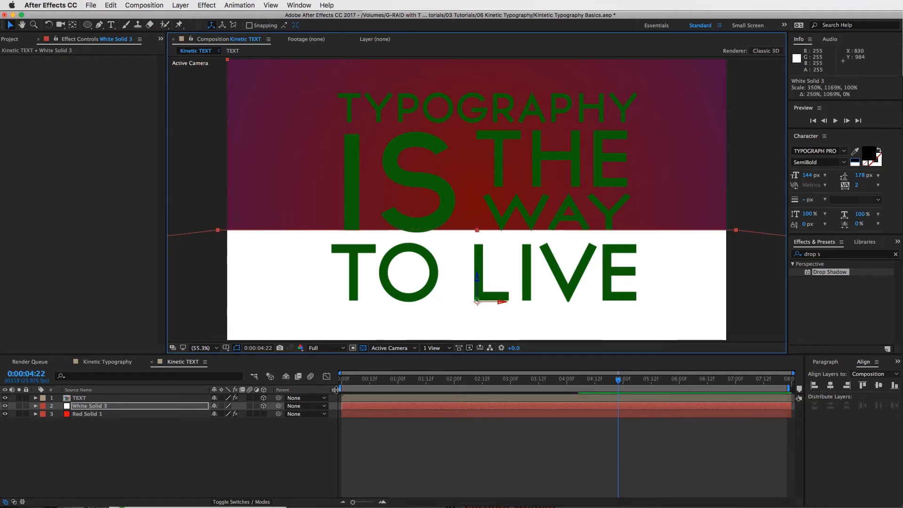
Add a white Point light at 100% intensity with no falloff, casting shadows at 100% darkness and 0 px diffusion.
left_click(500, 444)
left_click(180, 4)
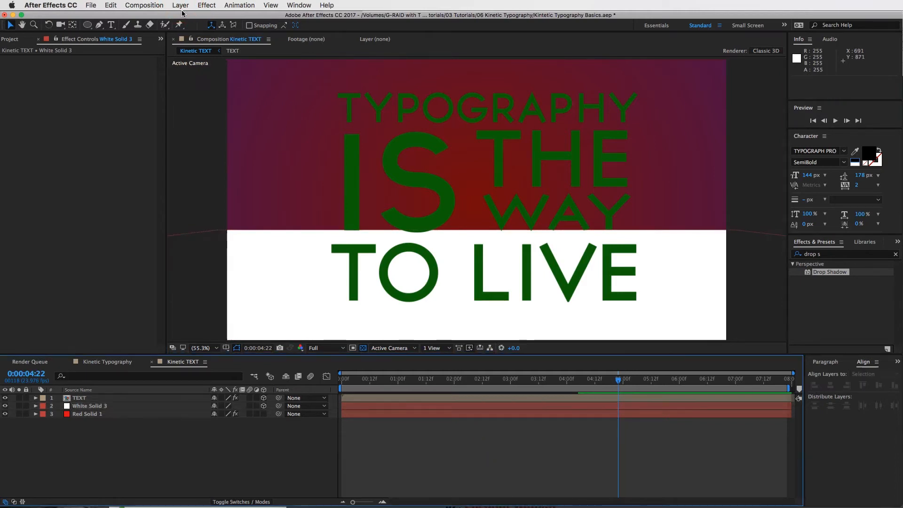
left_click(349, 38)
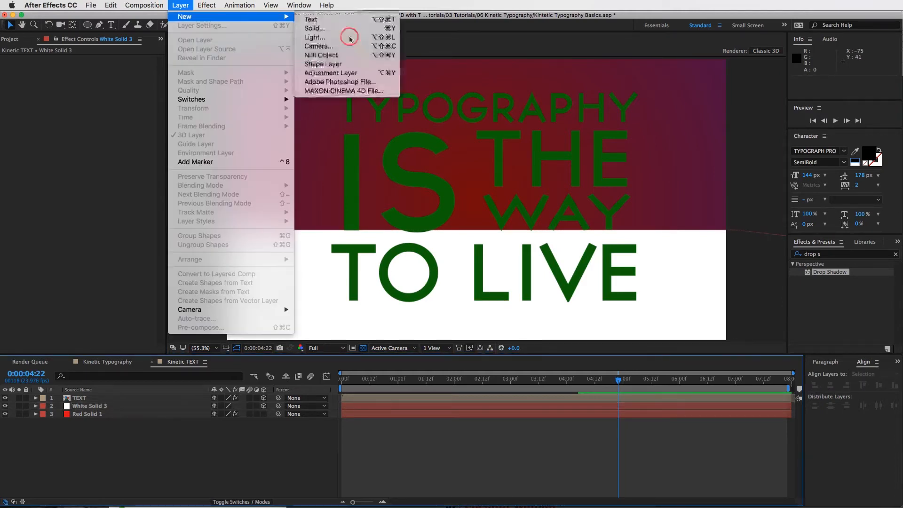
left_click(514, 231)
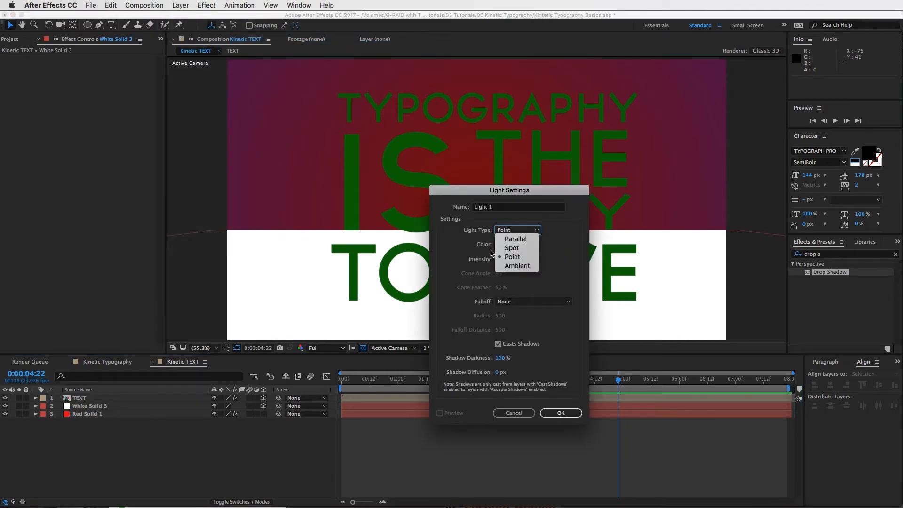
left_click(502, 347)
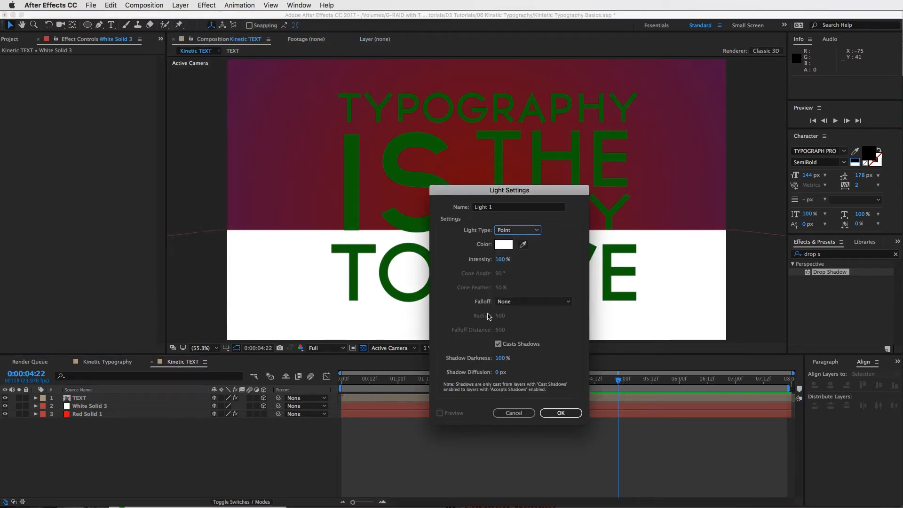
left_click(562, 414)
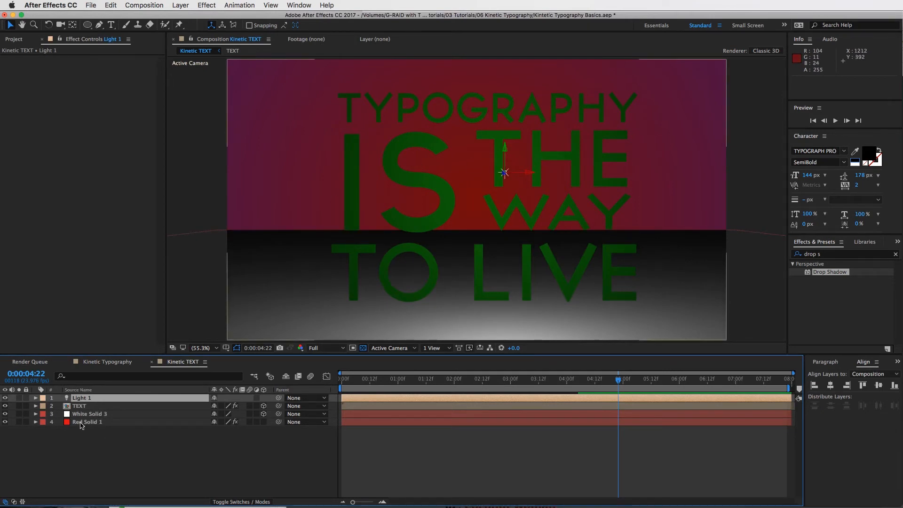
Set the TEXT layer's material options to cast shadows but accept neither shadows nor lights.
left_click(87, 399)
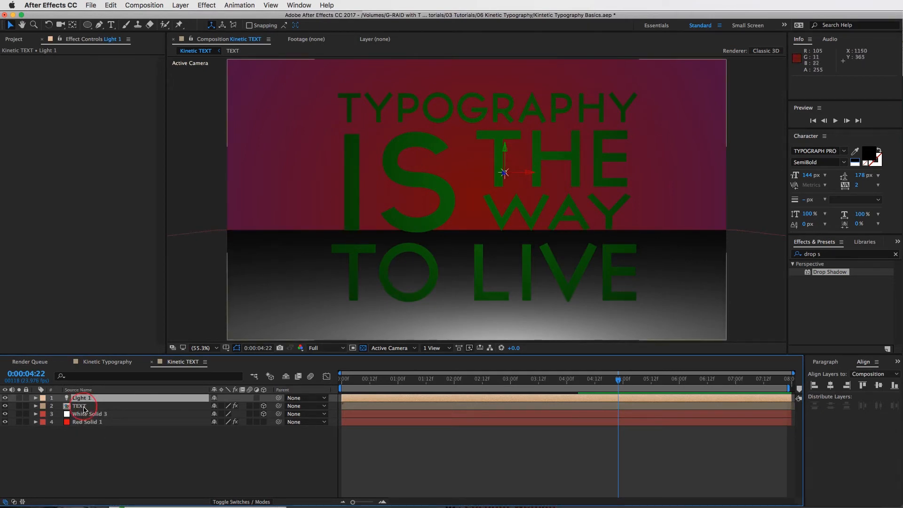
left_click(35, 406)
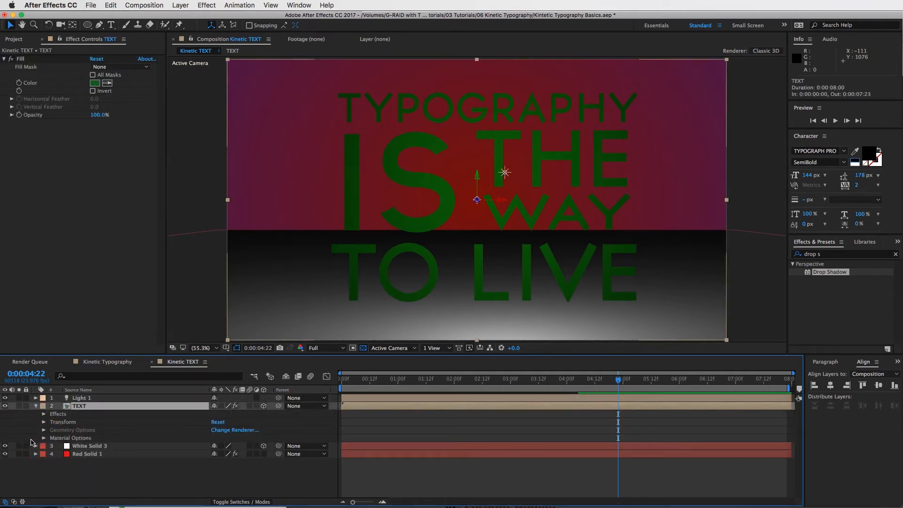
left_click(44, 438)
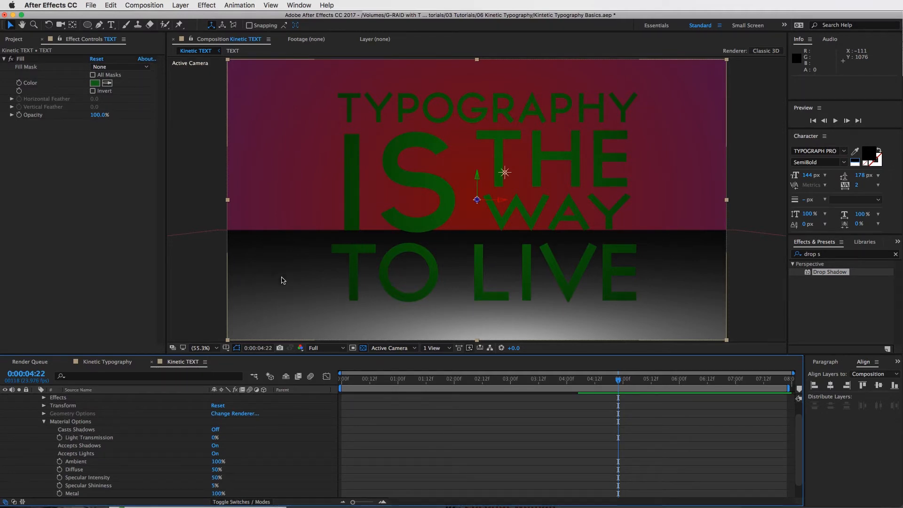
left_click(215, 428)
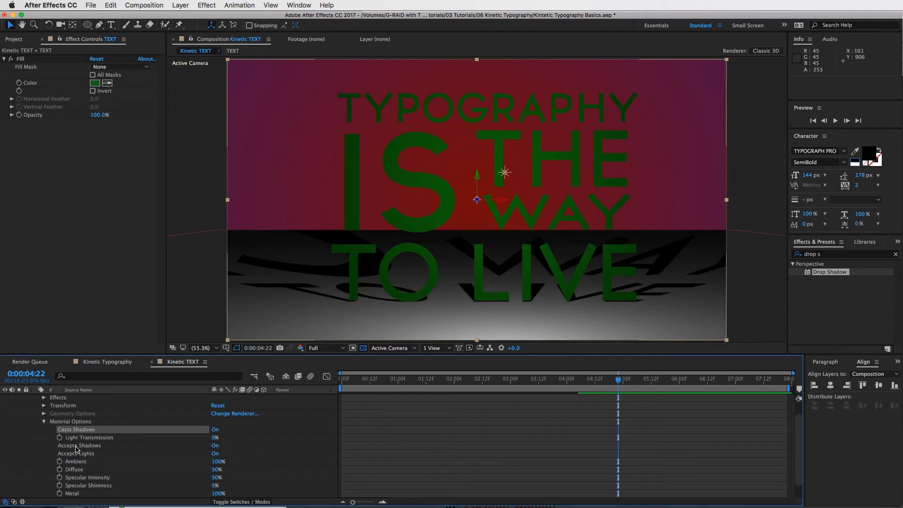
left_click(216, 446)
left_click(215, 445)
left_click(214, 446)
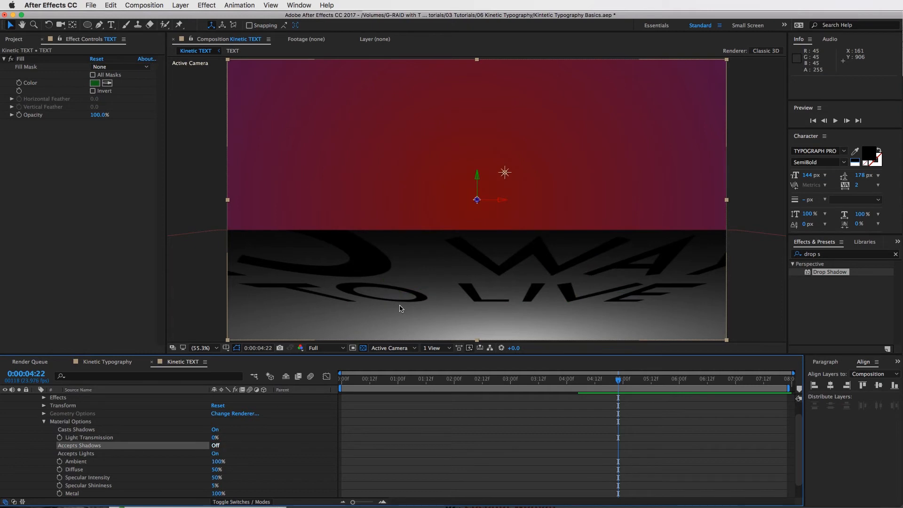
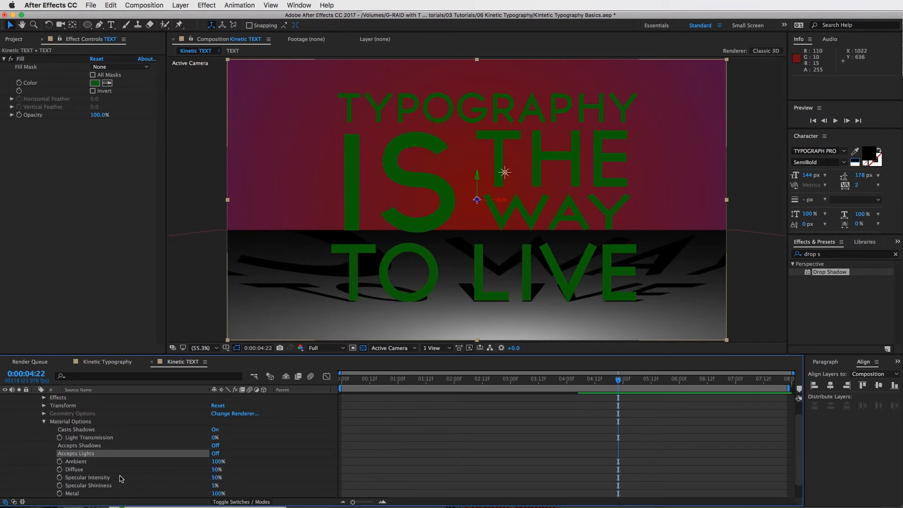
scroll(117, 468, "down", 1)
scroll(89, 411, "up", 2)
left_click(97, 415)
key("u")
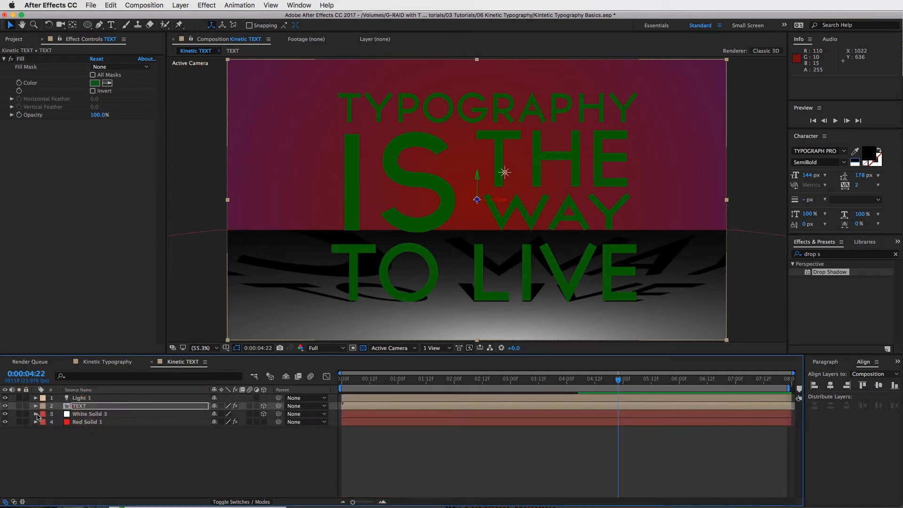
Turn off Accepts Lights in the white floor solid's material options.
left_click(38, 413)
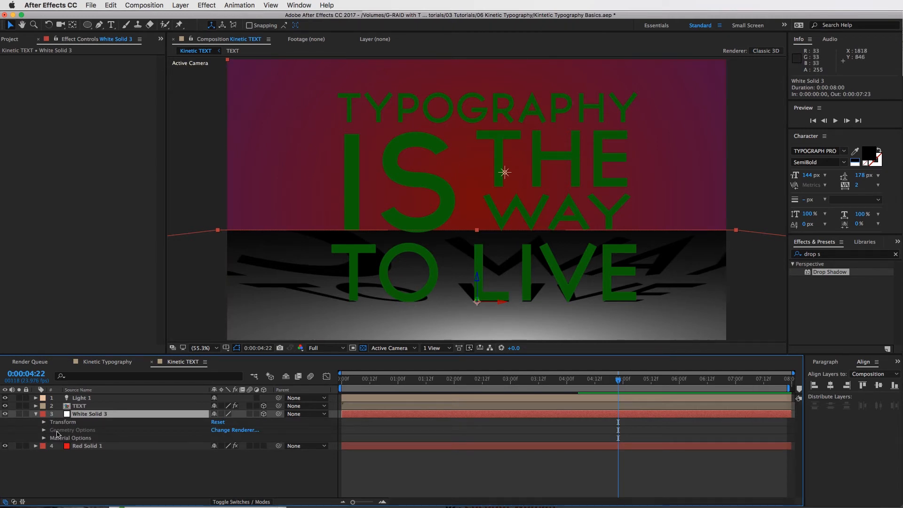
left_click(43, 438)
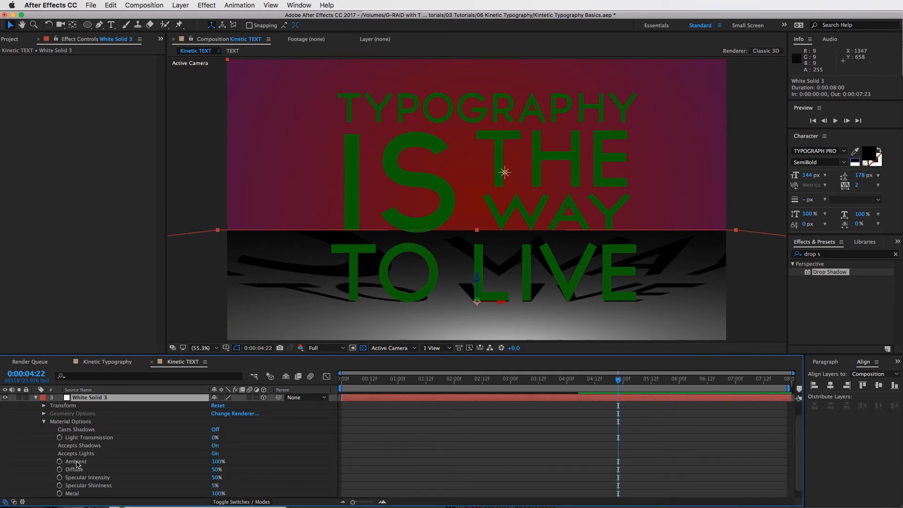
left_click(225, 457)
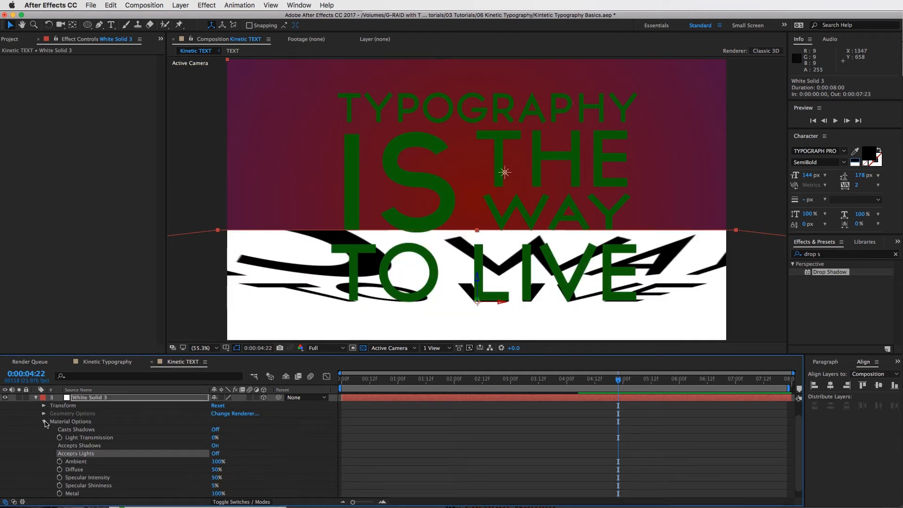
left_click(44, 421)
left_click(37, 419)
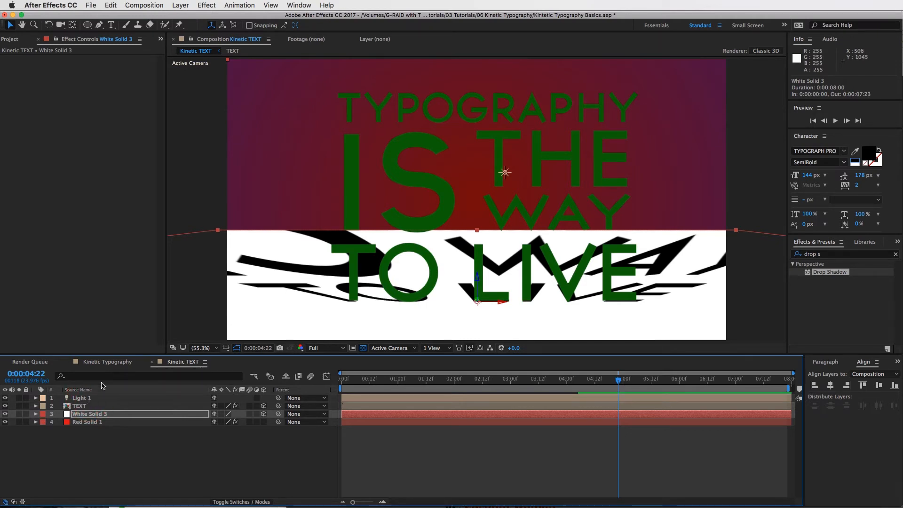
Raise the light to about Y -272 and pull it toward the viewer to about Z -1998.
left_click(100, 398)
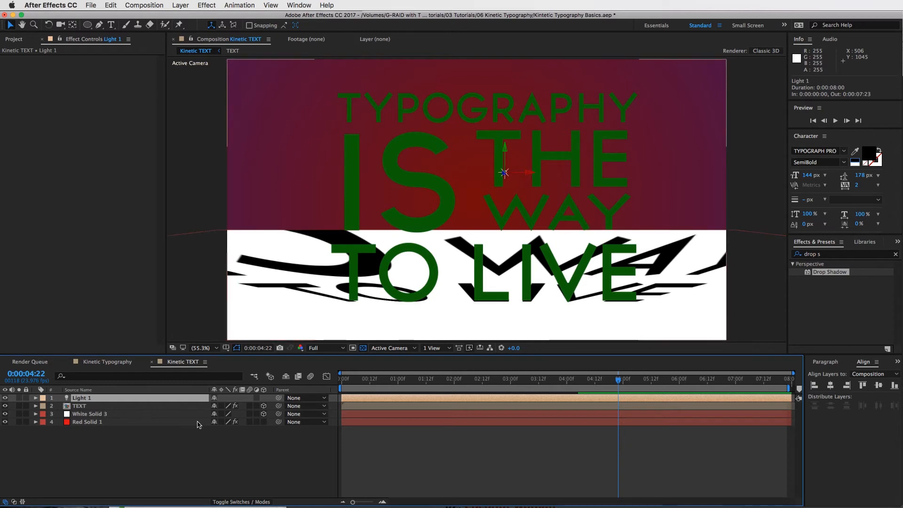
key("p")
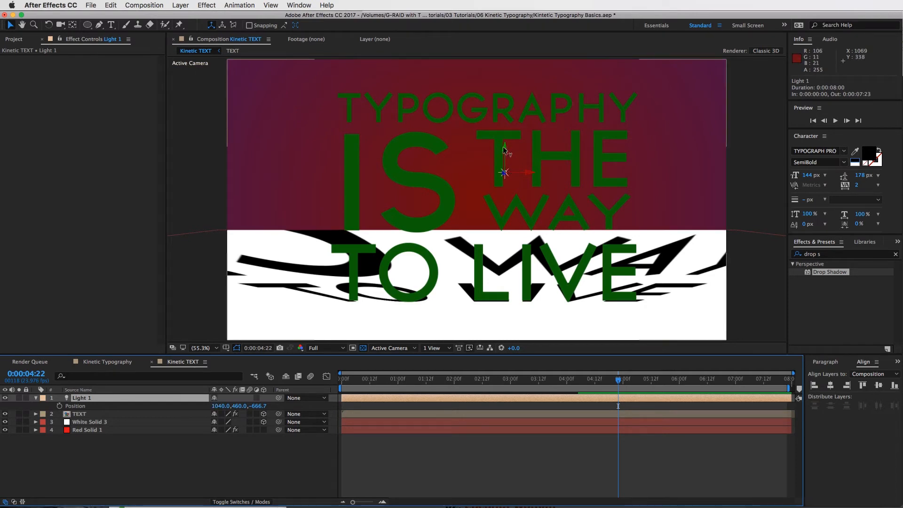
left_click_drag(504, 148, 501, 21)
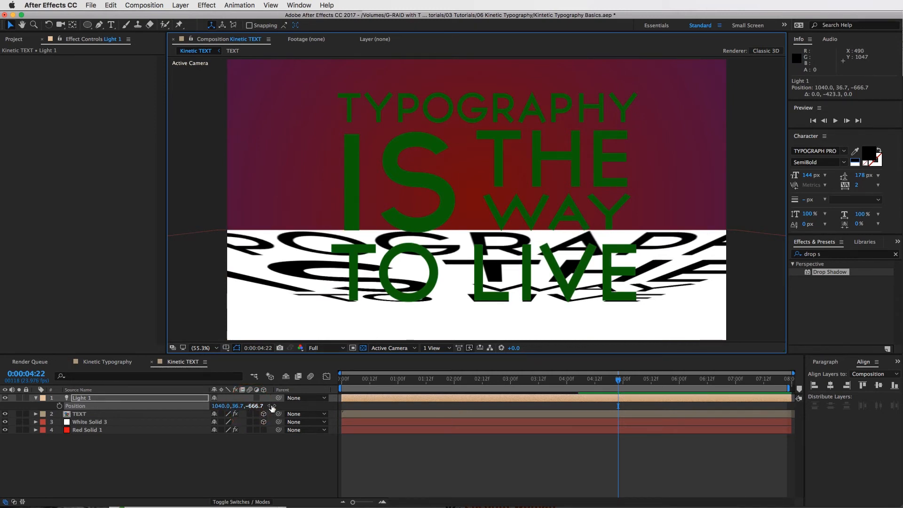
left_click_drag(252, 405, 3, 400)
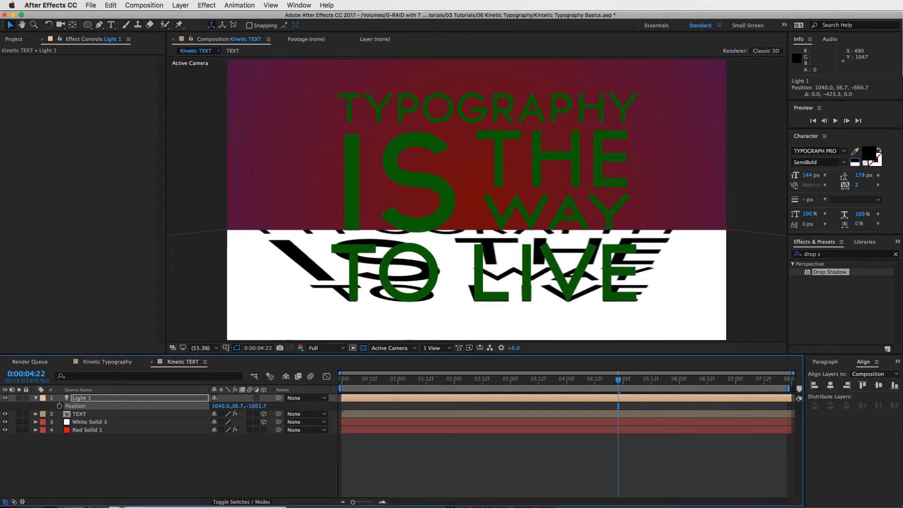
left_click_drag(257, 406, 216, 406)
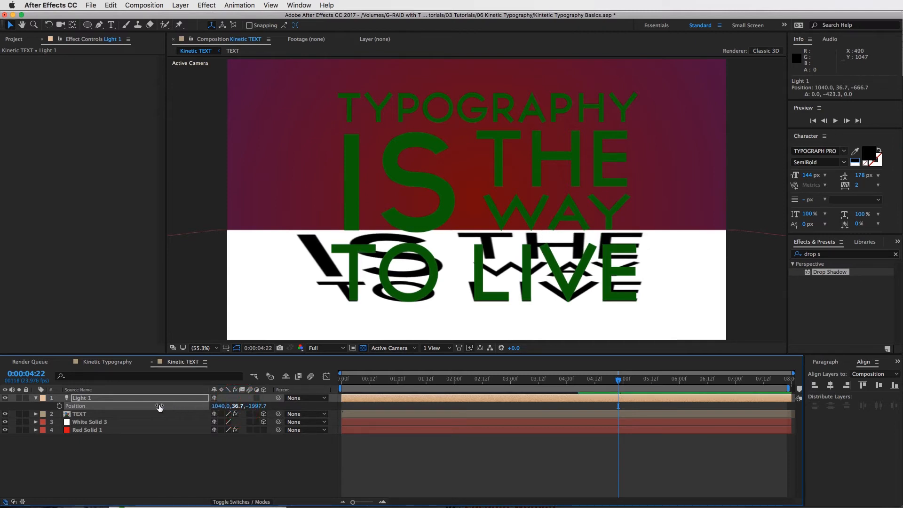
left_click_drag(106, 403, 124, 394)
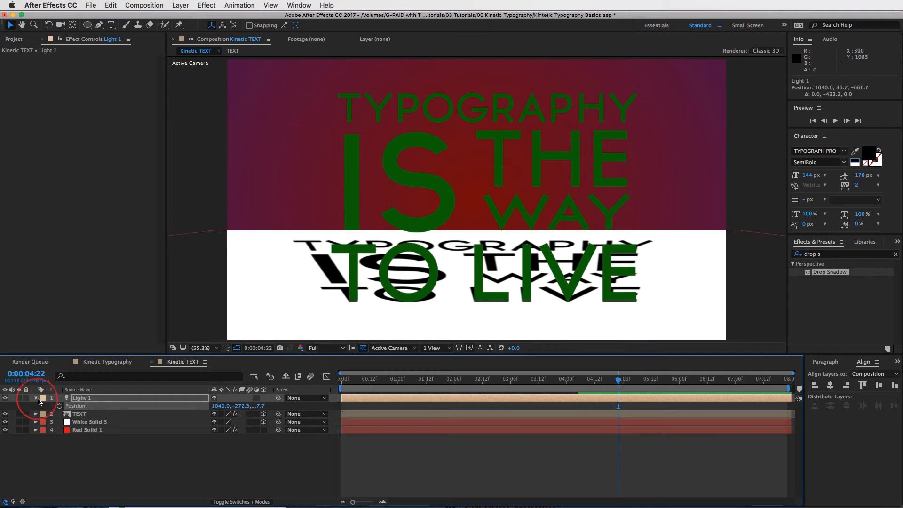
Soften the light's shadows by setting its Shadow Diffusion to 150 pixels.
key("p")
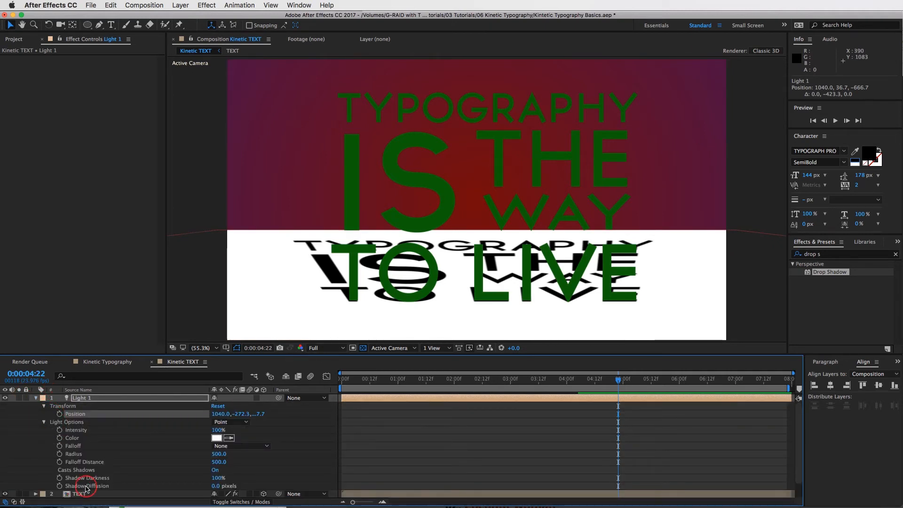
left_click(215, 486)
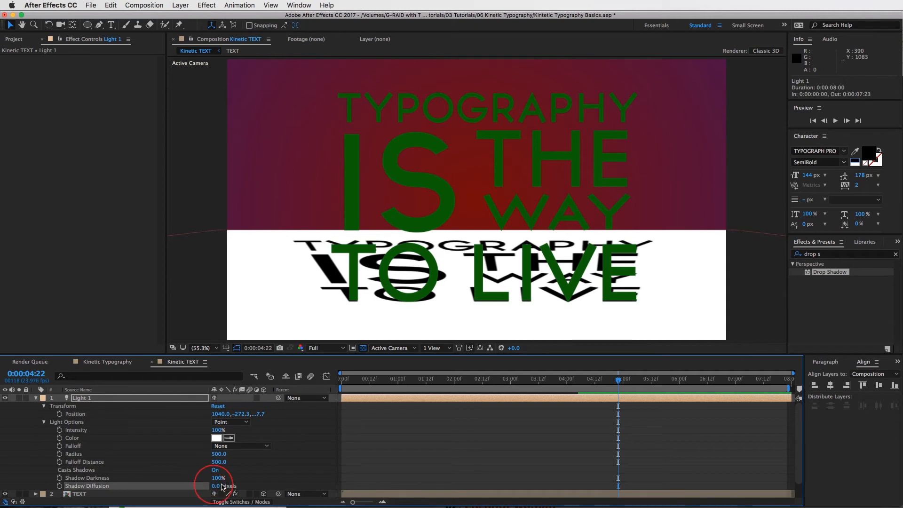
left_click_drag(253, 483, 225, 477)
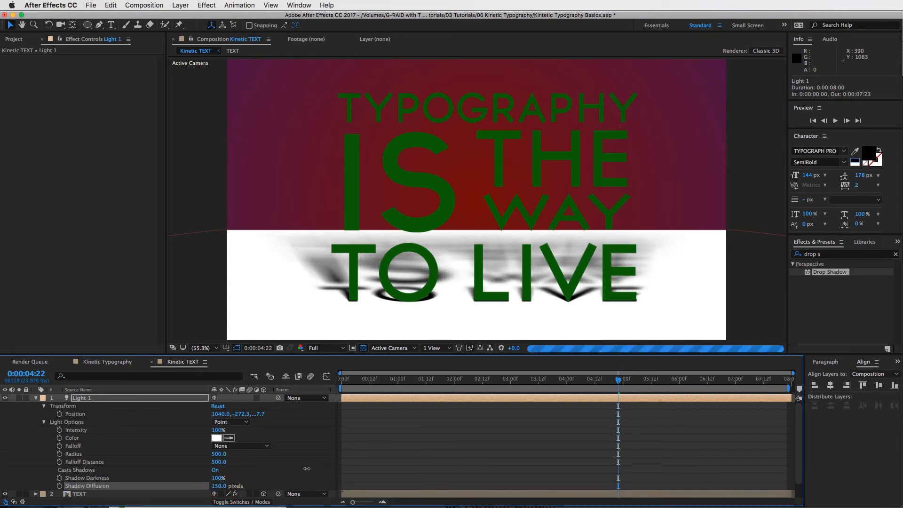
left_click_drag(307, 468, 306, 471)
left_click(307, 471)
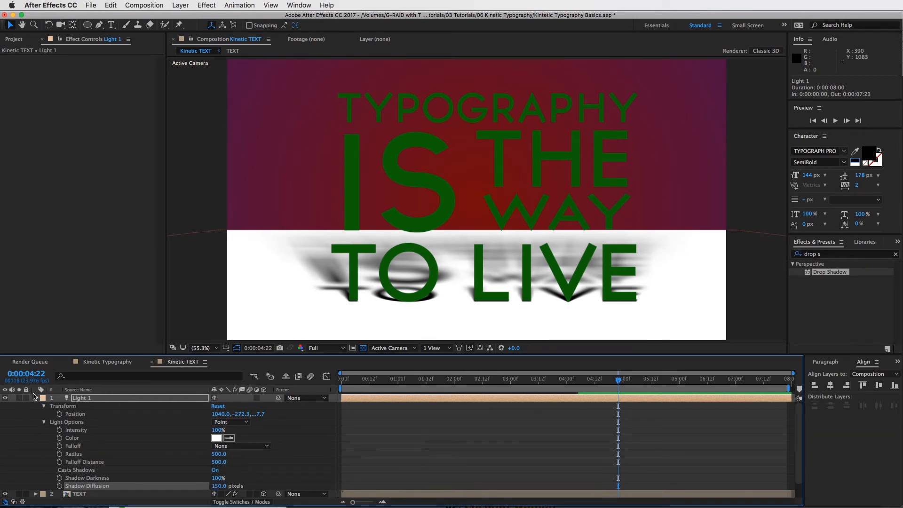
left_click(38, 399)
Preview the shadows along the timeline and set the white floor solid's blending mode to Multiply.
left_click_drag(363, 384, 563, 393)
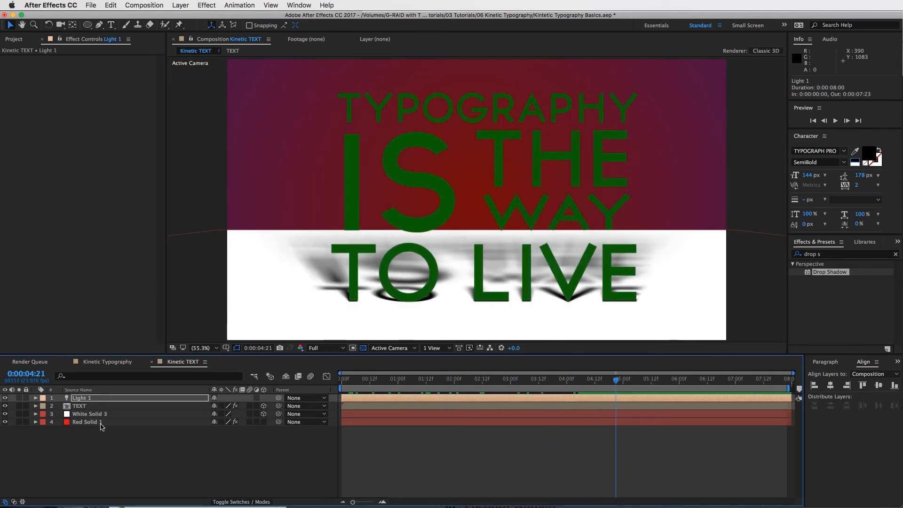
key("space")
left_click(88, 416)
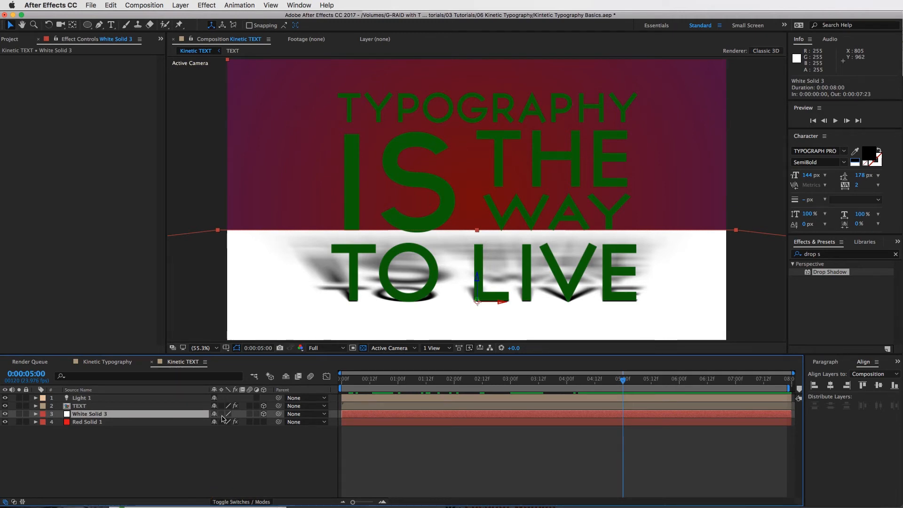
key("F4")
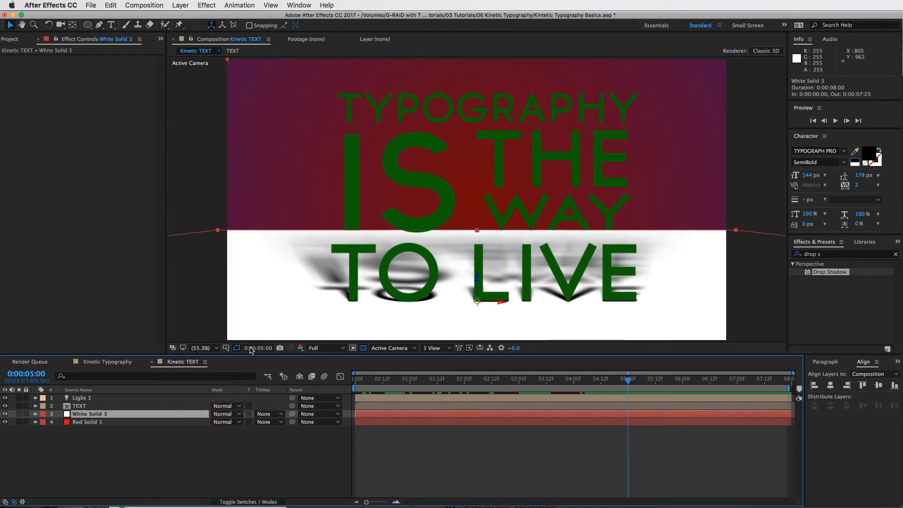
left_click(226, 413)
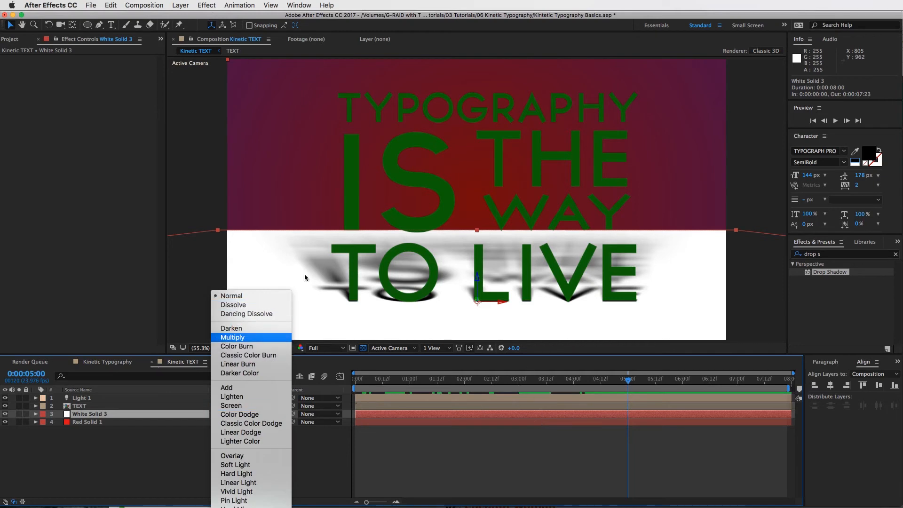
key("Return")
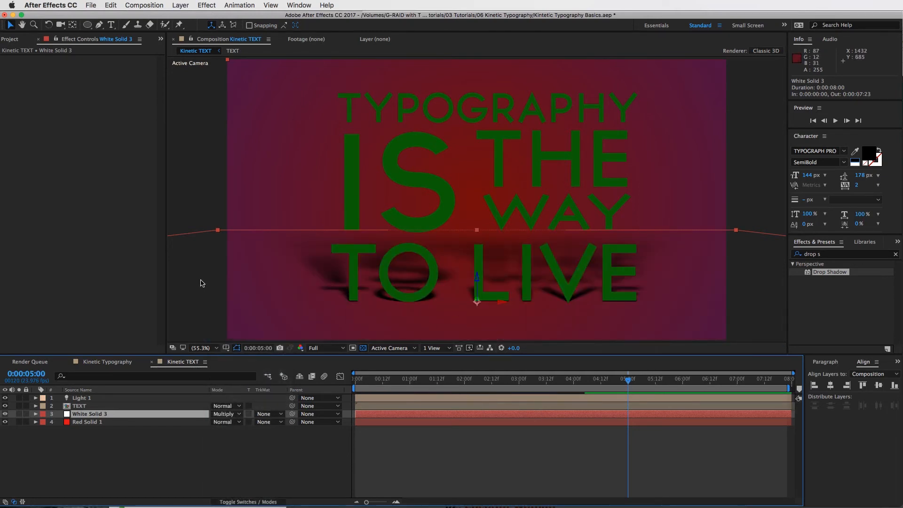
Add a null object at 0:00:04:11, make it a 3D layer and set a Position keyframe on it.
left_click(449, 449)
left_click_drag(596, 382, 561, 385)
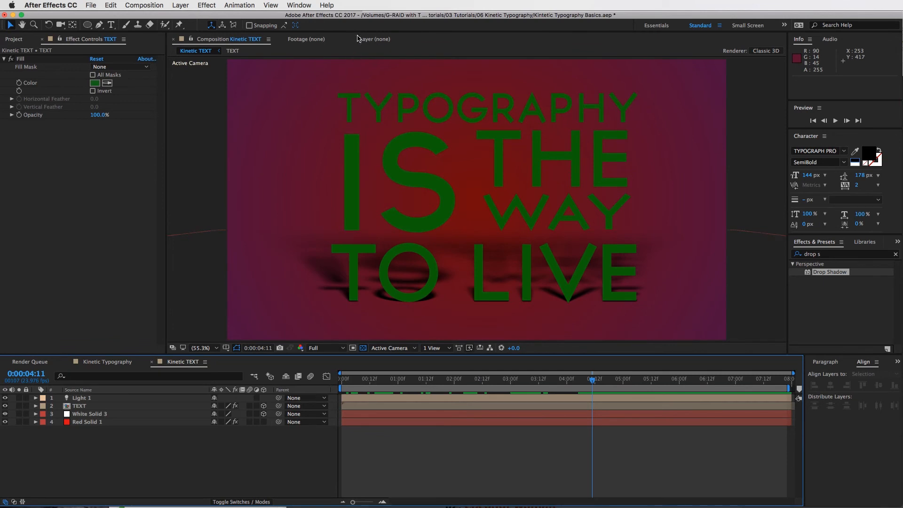
left_click(358, 55)
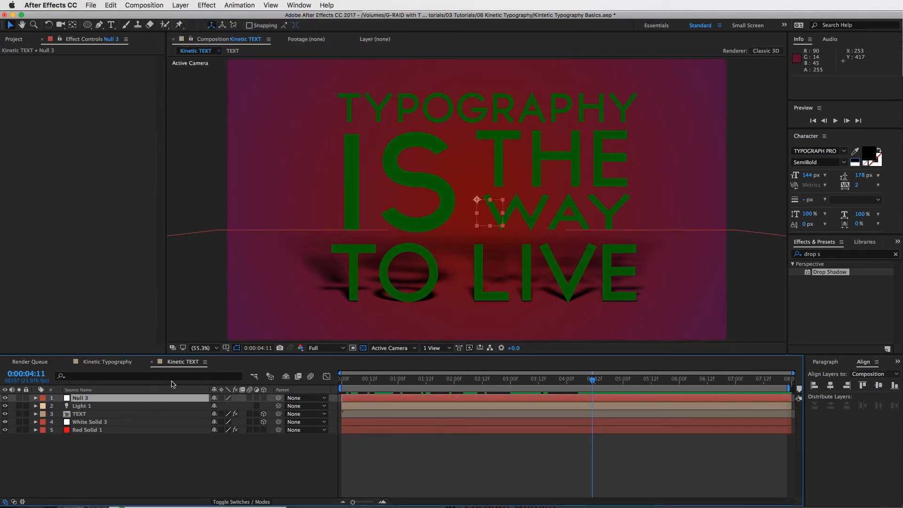
key("p")
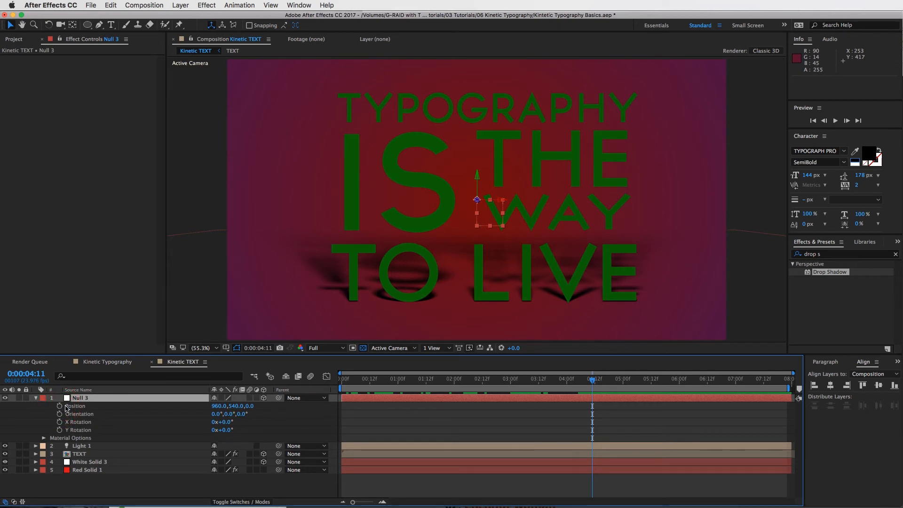
left_click_drag(592, 380, 580, 380)
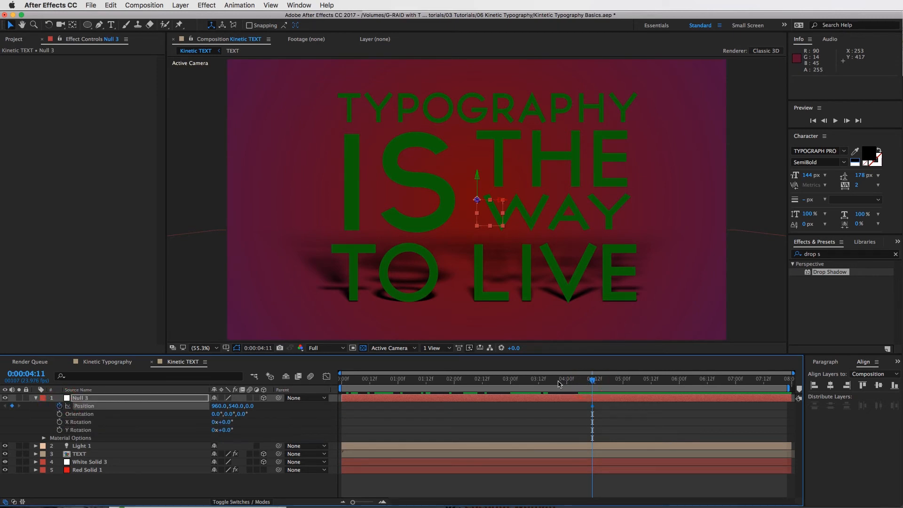
Add a Position keyframe to the null at 0:00:03:14 and go back to 0:00:03:02.
left_click_drag(523, 385, 544, 380)
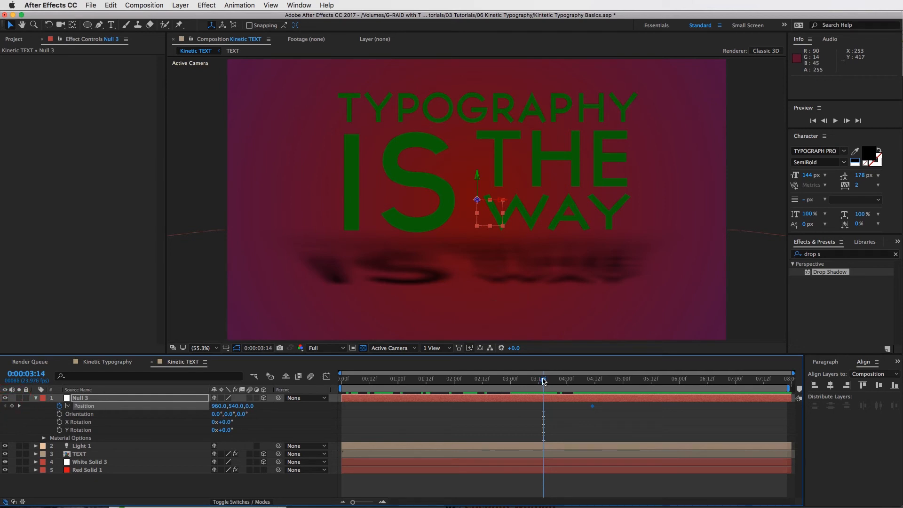
key("alt+shift+p")
left_click_drag(543, 380, 516, 385)
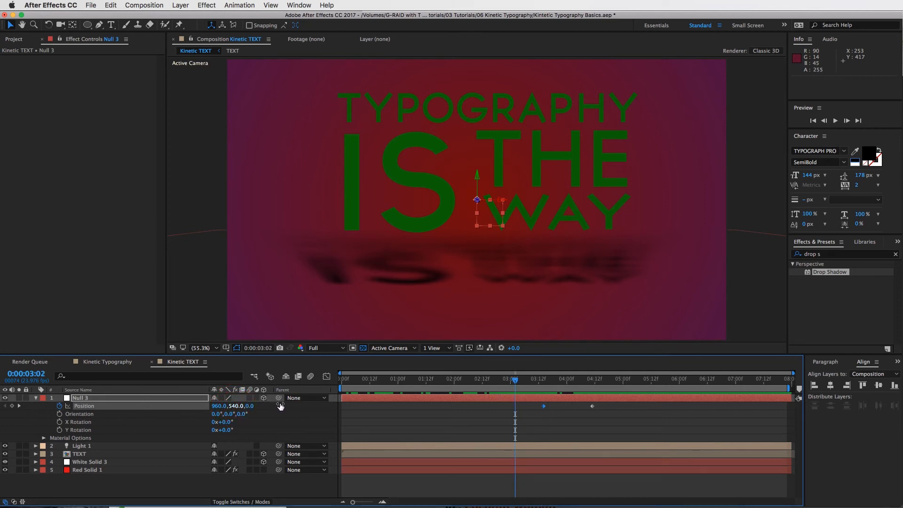
Parent the TEXT layer to the null and set the null's Y position to 814 at 0:00:03:02.
left_click_drag(315, 405, 551, 395)
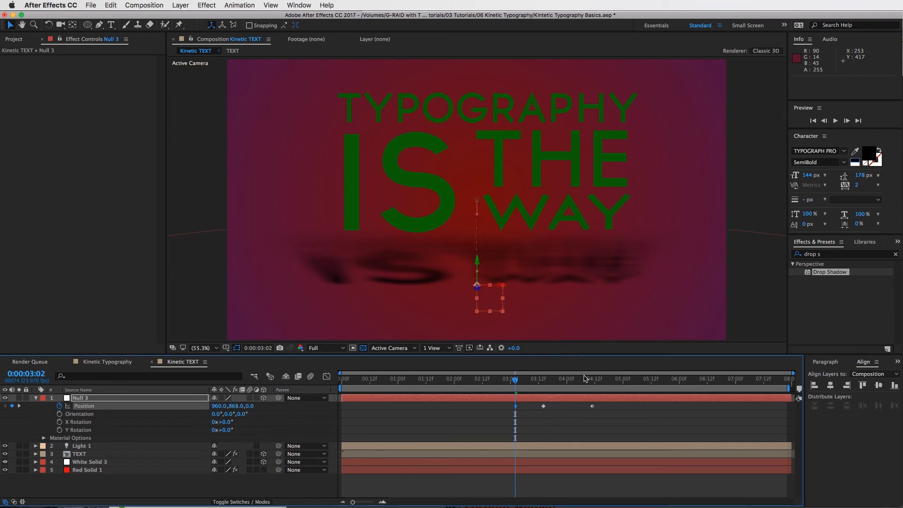
key("super+z")
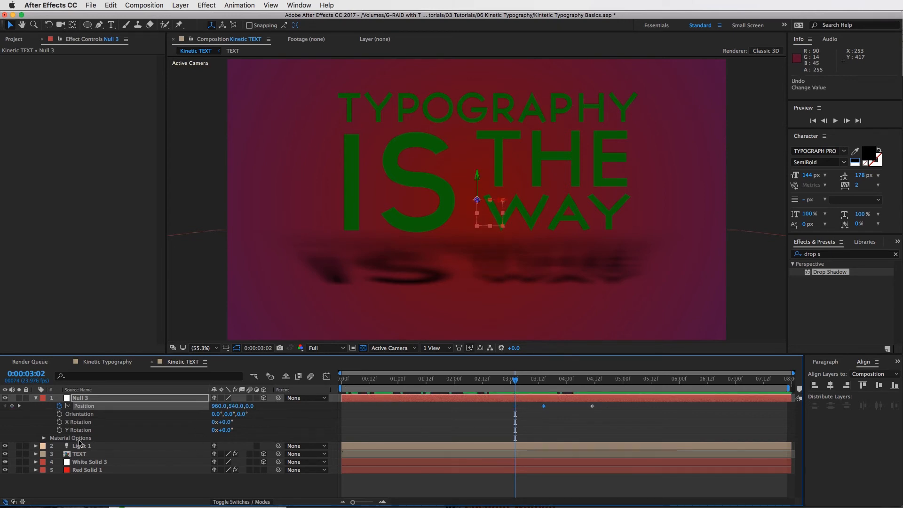
left_click(266, 455)
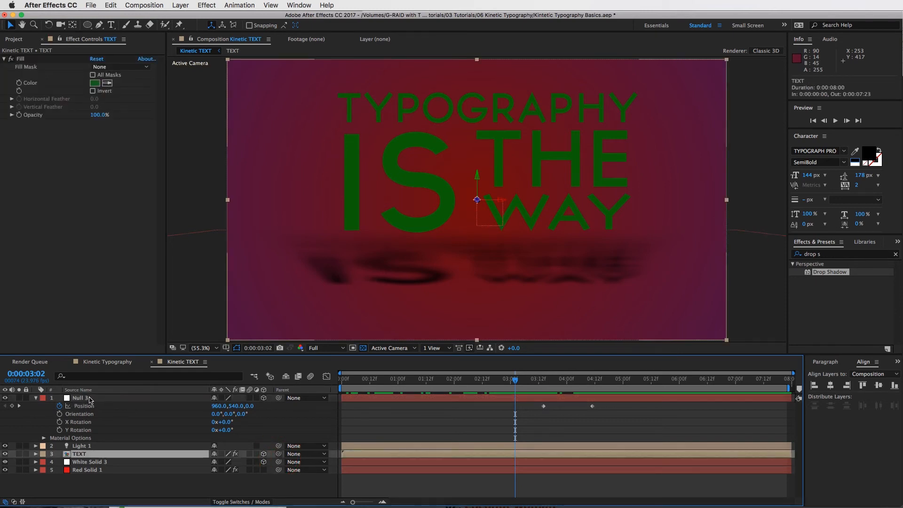
left_click_drag(91, 400, 90, 399)
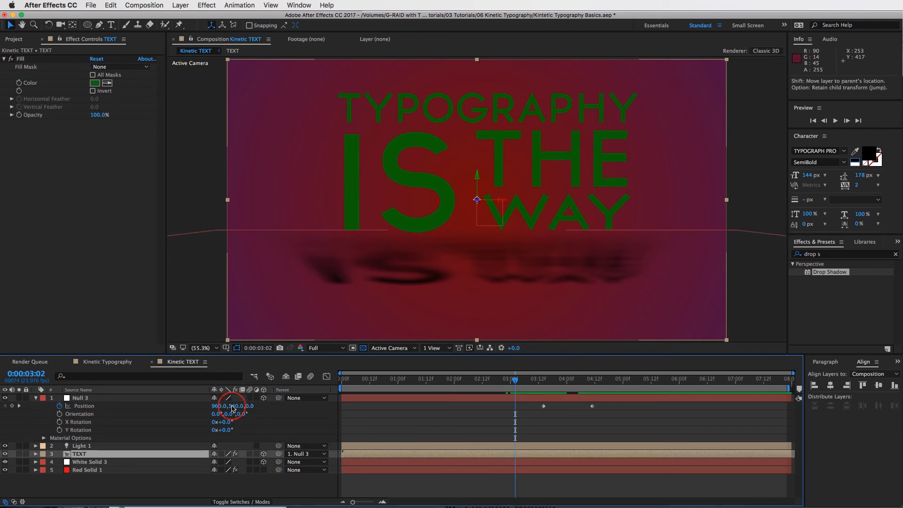
left_click_drag(236, 405, 456, 387)
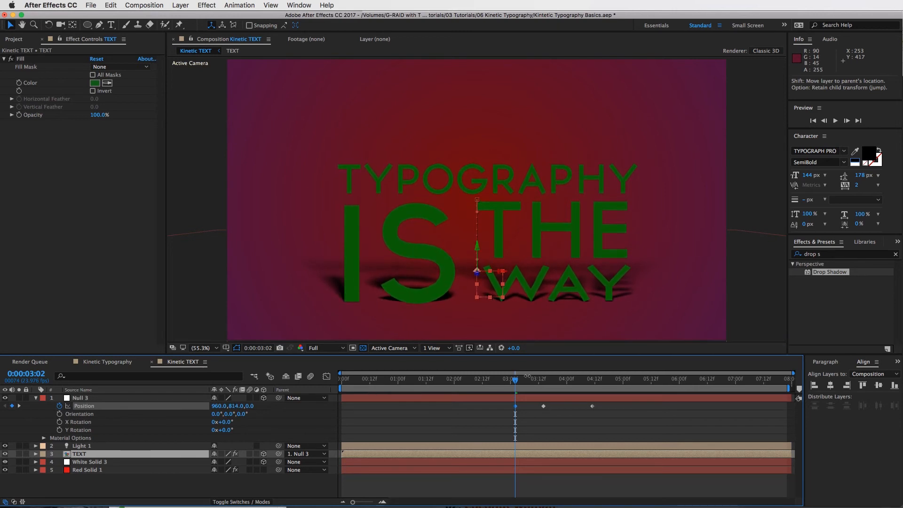
Add Position keyframes that hold the null in place at 0:00:00:21 and 0:00:00:16.
left_click_drag(514, 380, 392, 385)
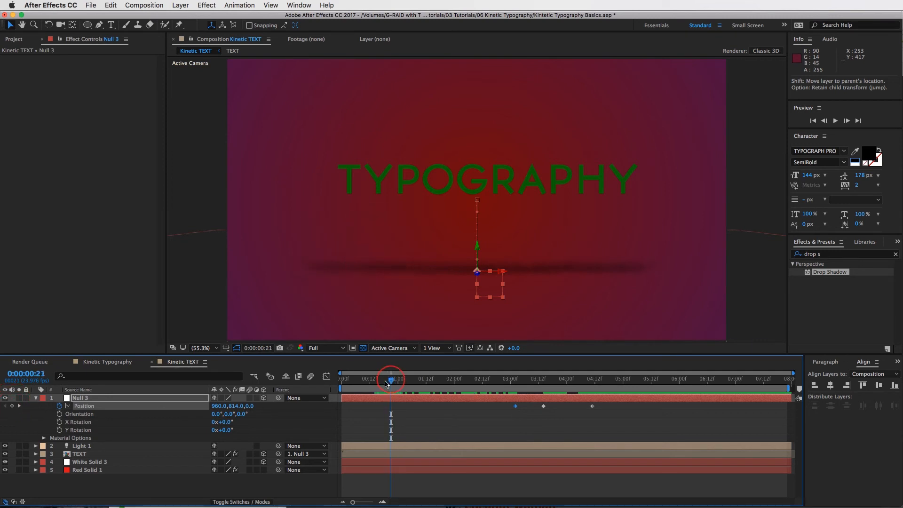
key("Page_Up")
key("Page_Up")
key("Page_Up")
key("Page_Up")
key("Page_Up")
key("Page_Up")
key("Page_Up")
key("Page_Up")
key("Page_Up")
key("Page_Up")
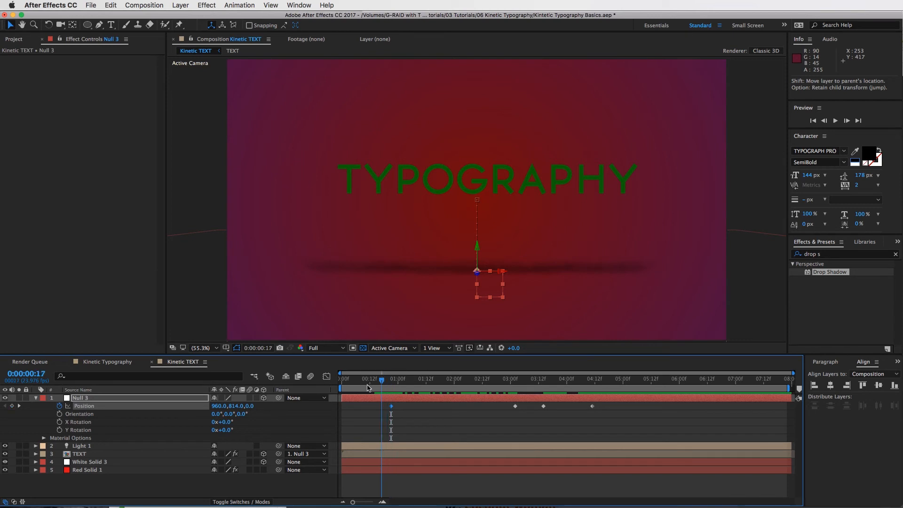
key("Page_Down")
key("Page_Down")
key("Page_Down")
key("Page_Down")
key("Page_Down")
left_click(11, 406)
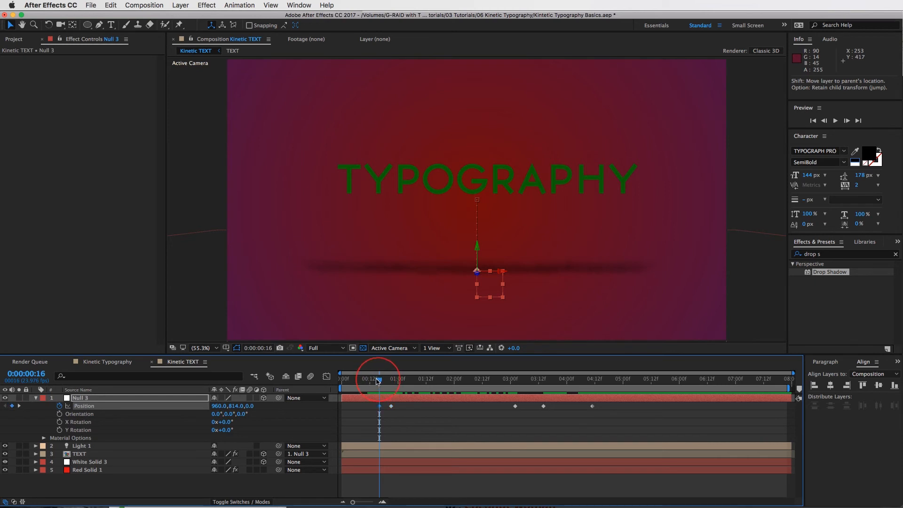
Lower the null to a Y position of 1228 at the 0:00:00:16 keyframe and deselect everything.
left_click_drag(350, 382, 380, 384)
key("space")
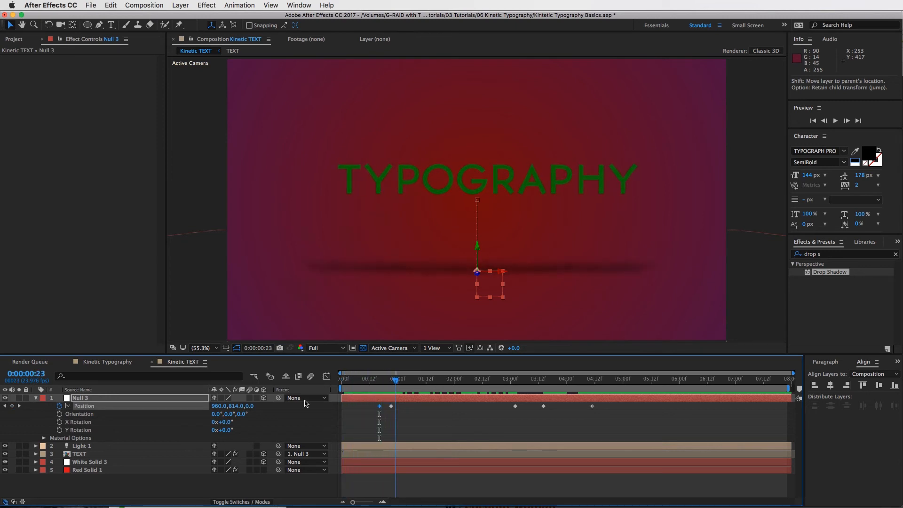
key("space")
left_click_drag(384, 406, 388, 373)
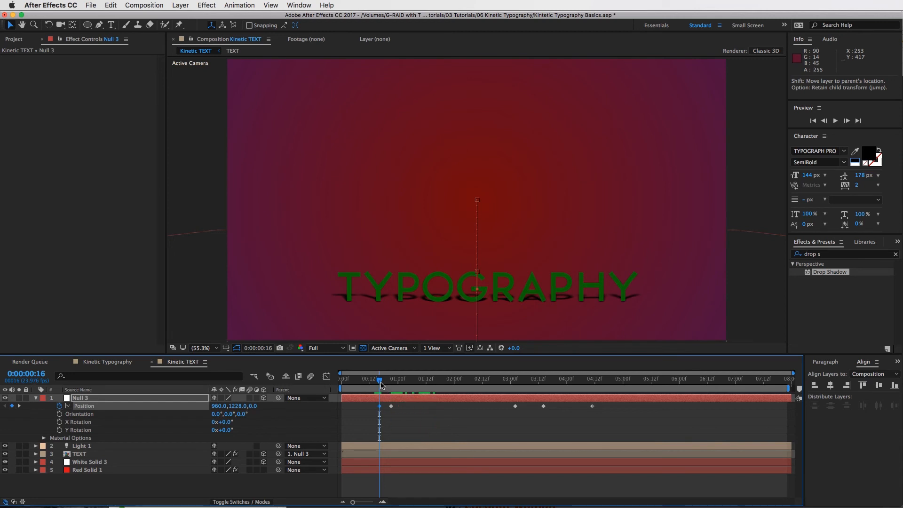
left_click(379, 383)
key("super+shift+a")
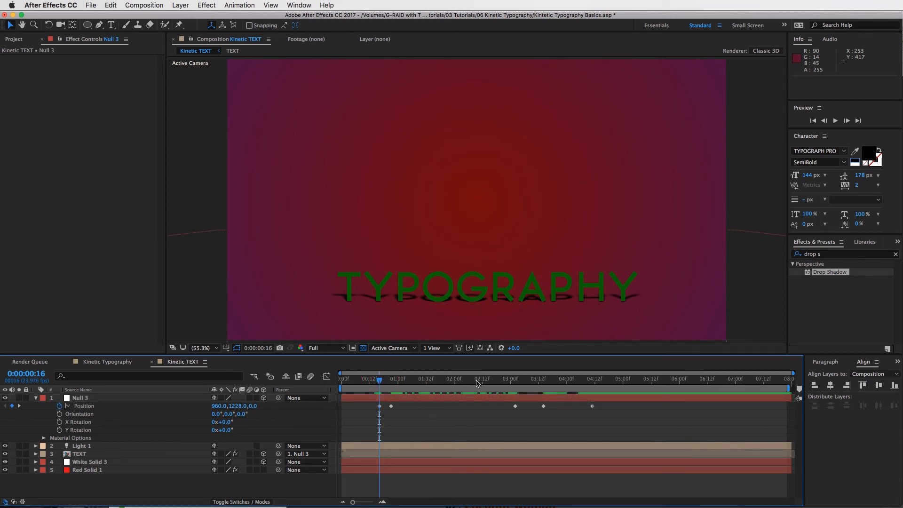
Preview the null's movement from the first word through to the full phrase.
key("space")
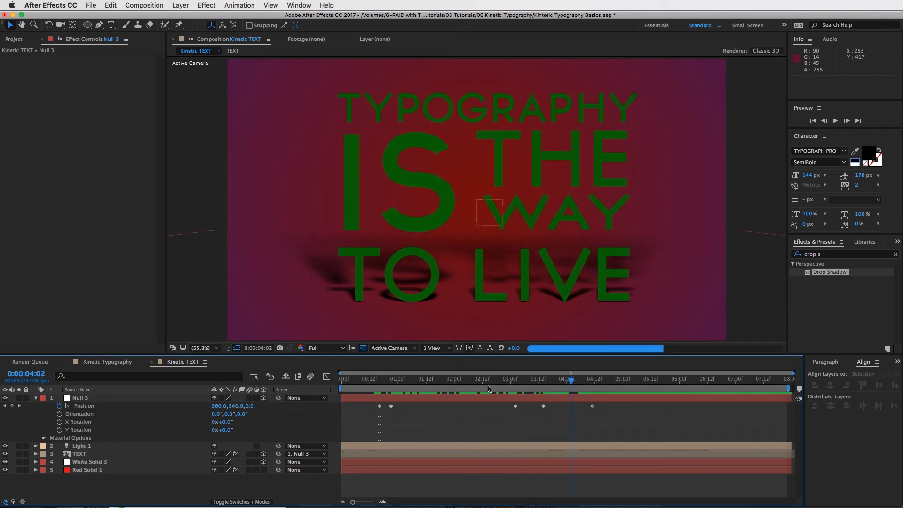
left_click_drag(488, 389, 363, 380)
key("space")
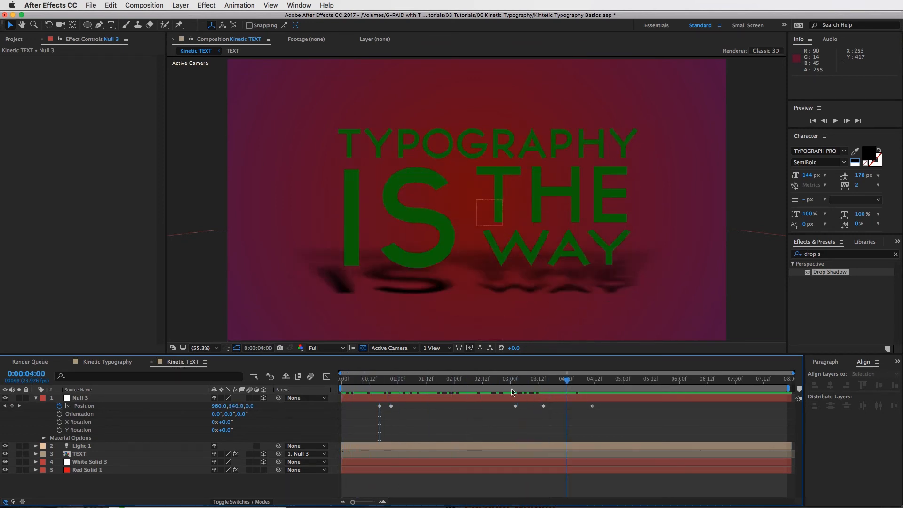
left_click_drag(512, 393, 595, 407)
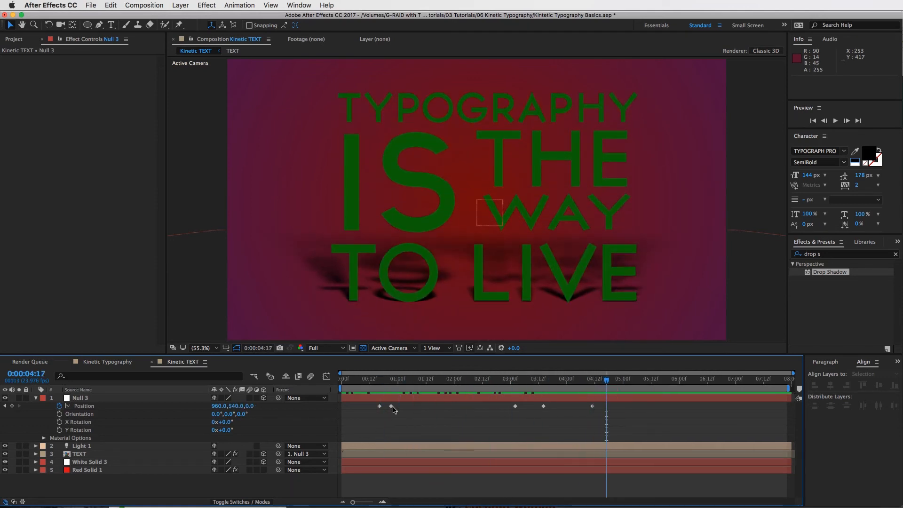
Apply Easy Ease to all of the null's Position keyframes.
left_click(392, 406)
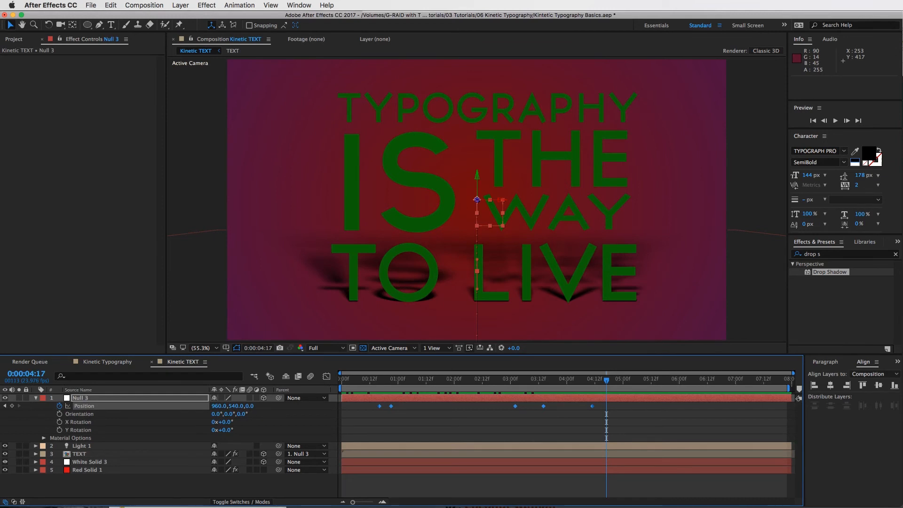
right_click(391, 406)
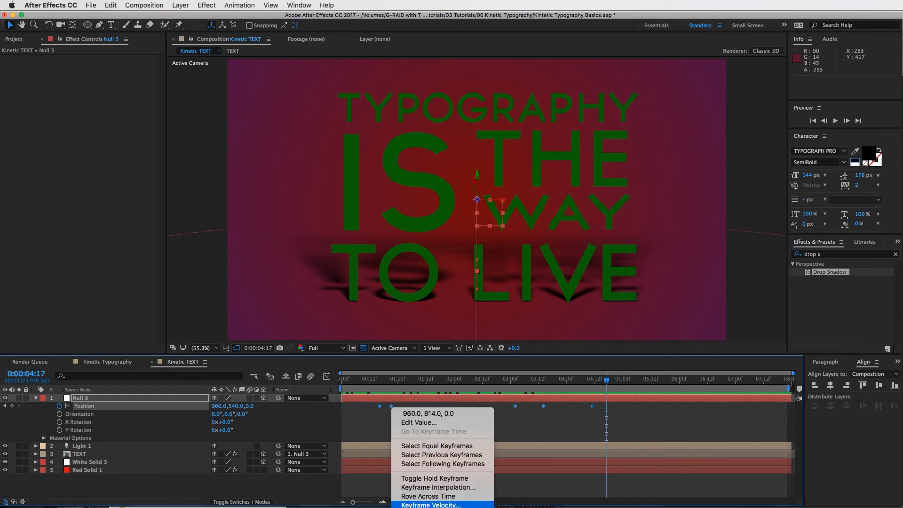
left_click(598, 379)
key("F9")
left_click(553, 377)
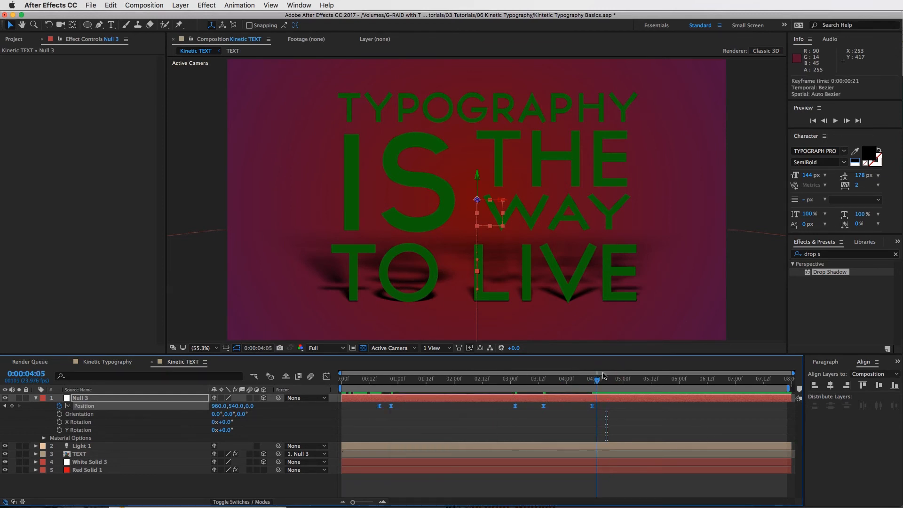
End the work area at 0:00:05:00 and preview the eased text movement.
left_click_drag(660, 451, 654, 439)
left_click(614, 381)
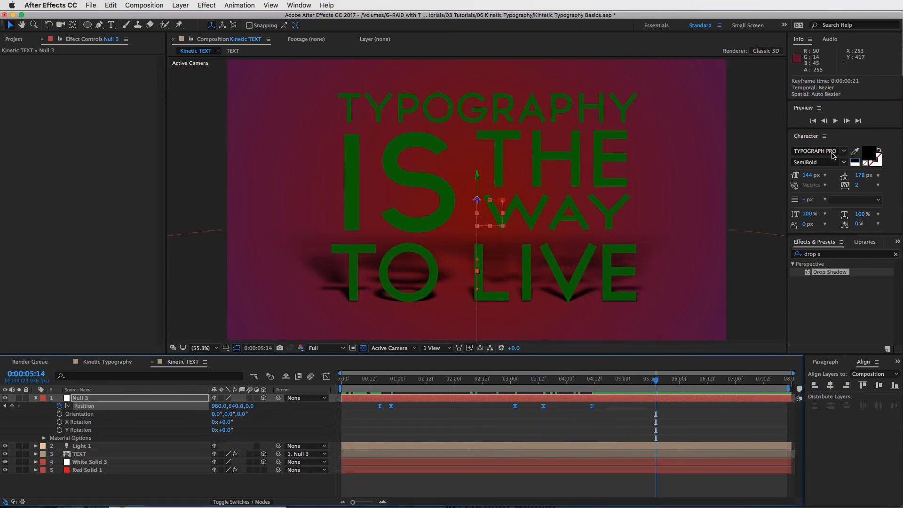
left_click(836, 121)
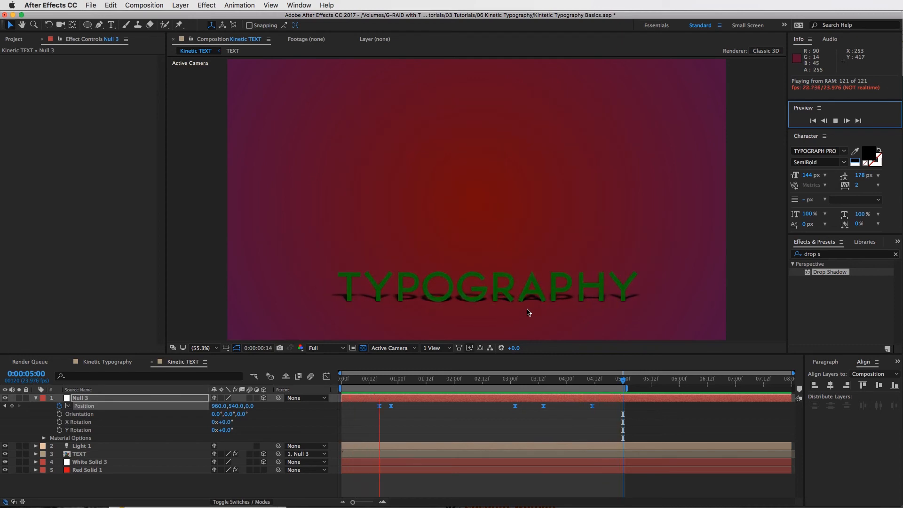
left_click(510, 381)
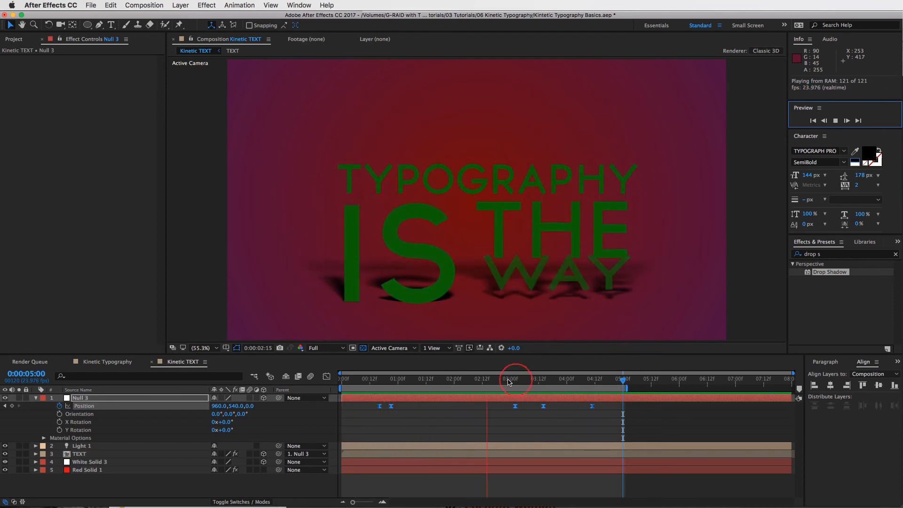
mouse_move(508, 379)
left_mouse_down()
mouse_move(491, 379)
mouse_move(505, 382)
left_mouse_up()
left_click(585, 382)
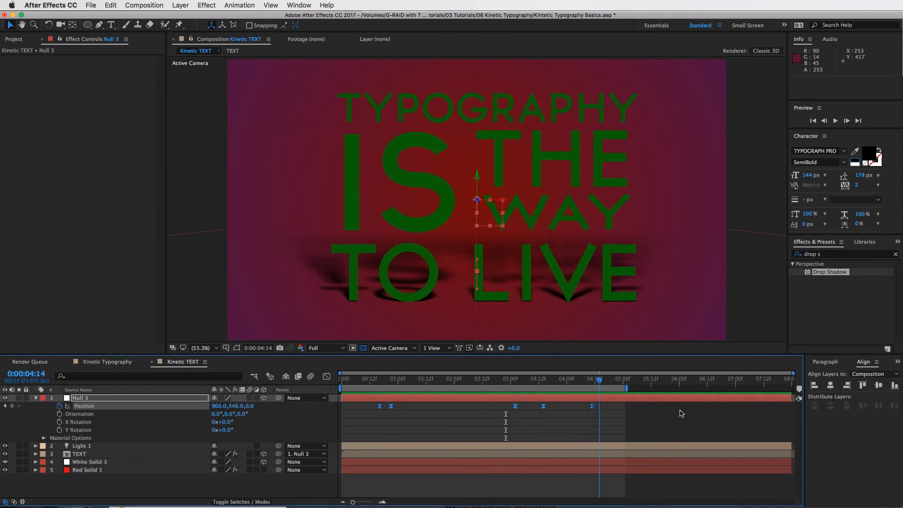
Deselect everything and extend the end of the work area to 0:00:05:14.
left_click(681, 413)
left_click(628, 389)
key("super+shift+a")
left_click_drag(627, 389, 660, 388)
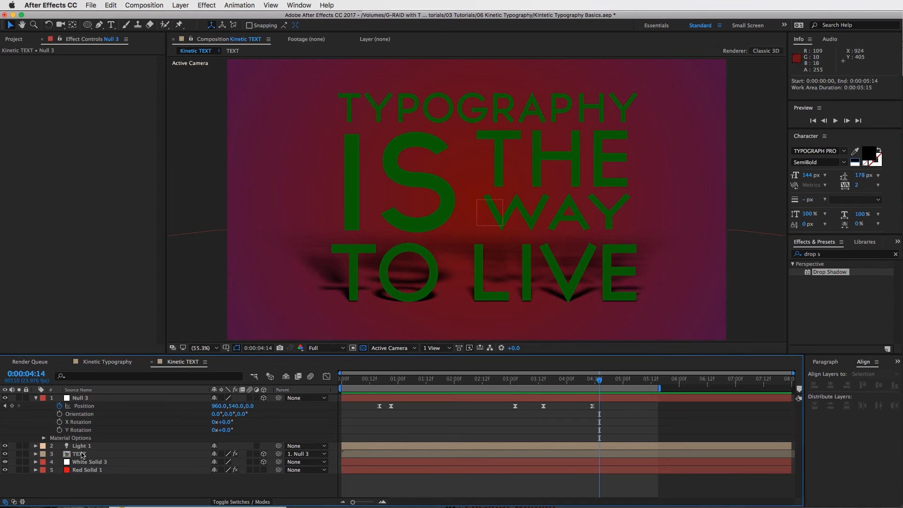
Change the Fill effect's color on the TEXT layer to white.
left_click(81, 454)
left_click(97, 83)
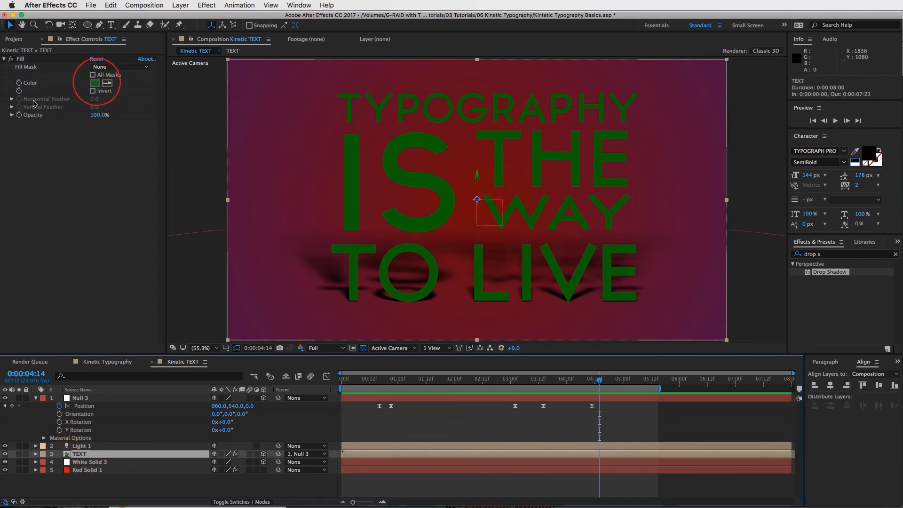
left_click(27, 76)
left_click(219, 74)
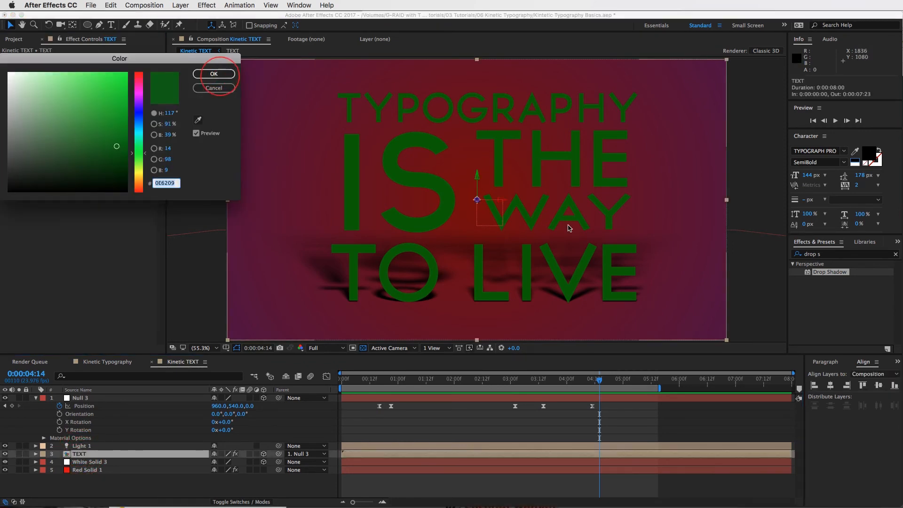
left_click(565, 423)
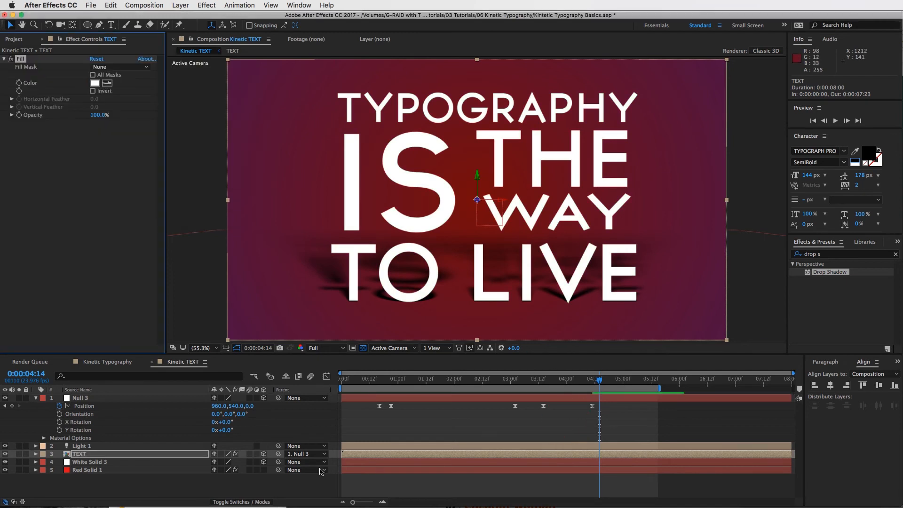
Collapse the null's properties and add a 1920 x 1080 px black solid (000000) above all layers.
left_click(30, 400)
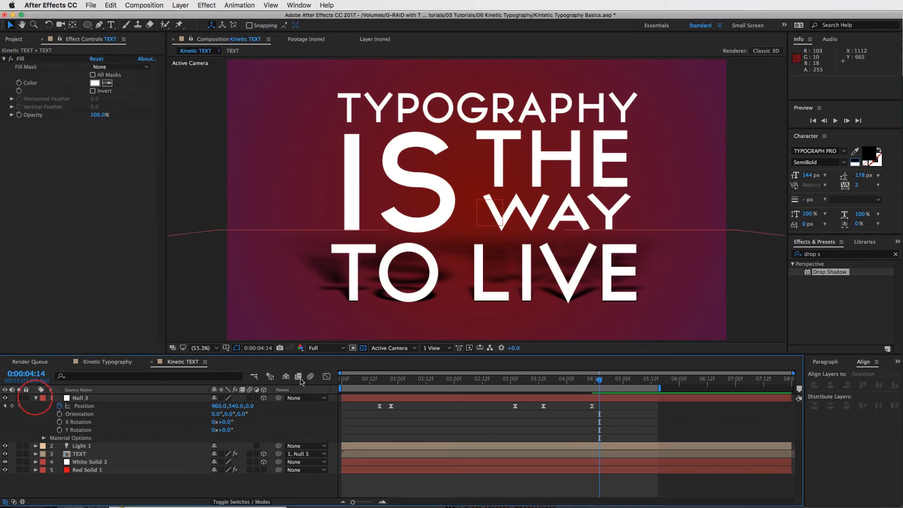
key("u")
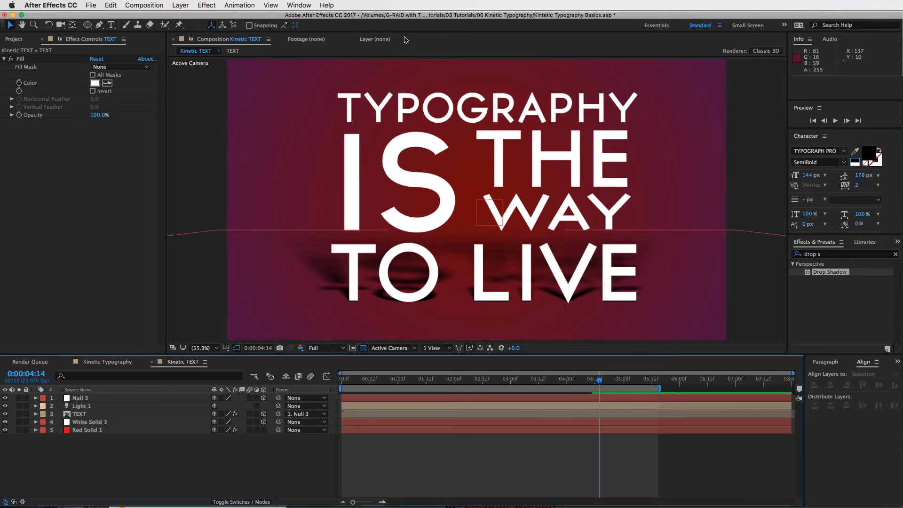
left_click(181, 5)
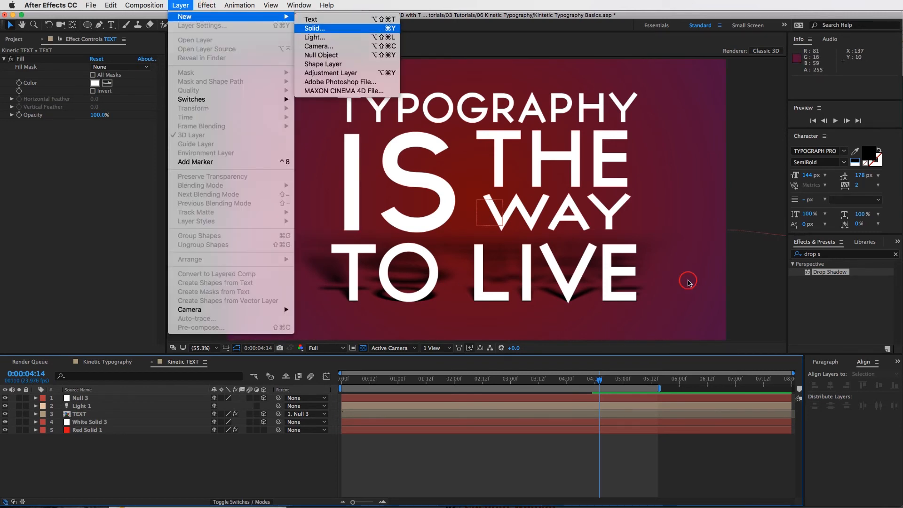
key("super+y")
left_click(214, 73)
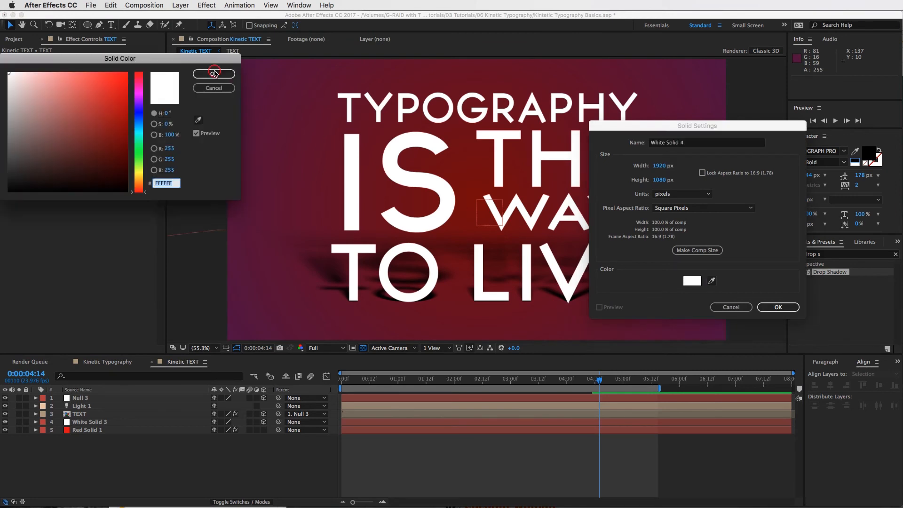
type("000000")
left_click(772, 306)
key("Return")
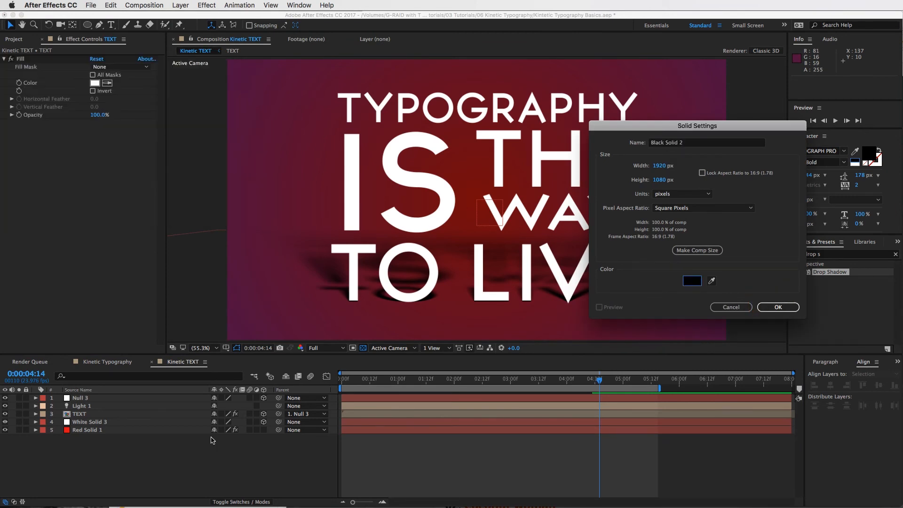
key("Return")
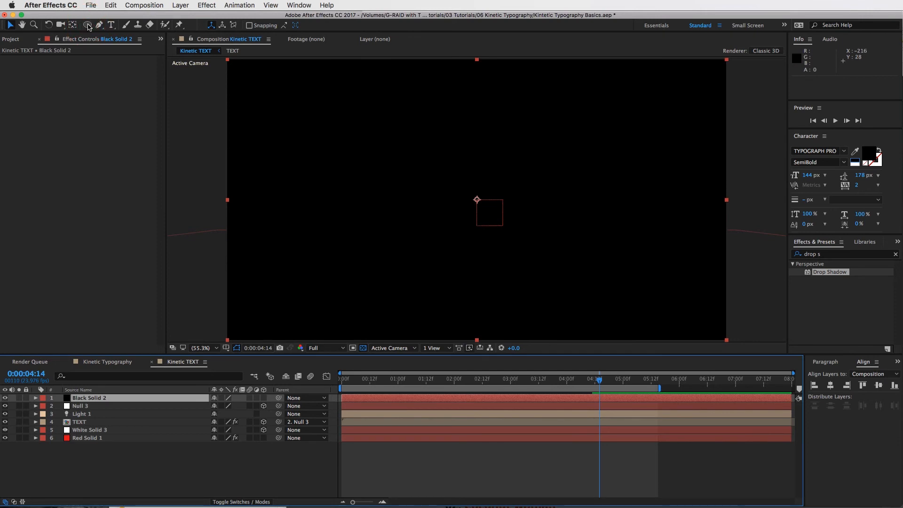
Add an elliptical mask filling the whole frame to the black solid and show its mask properties.
left_click(88, 26)
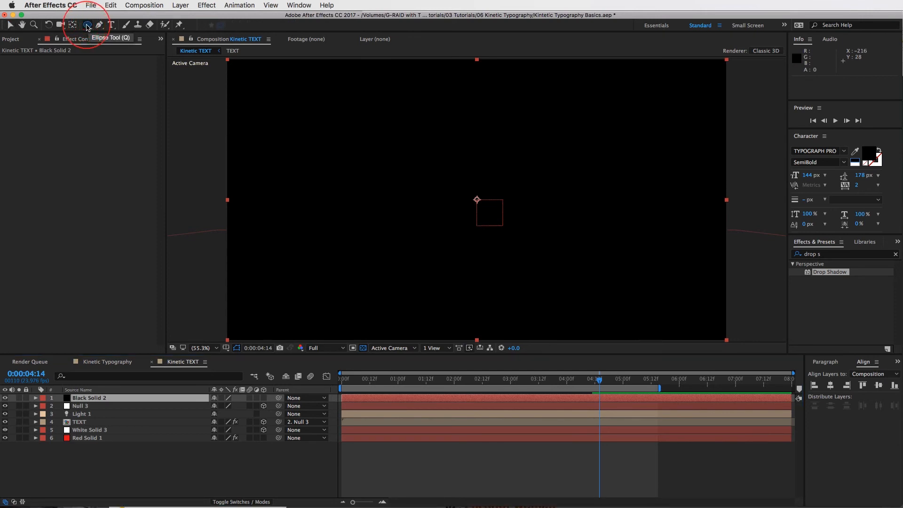
key("v")
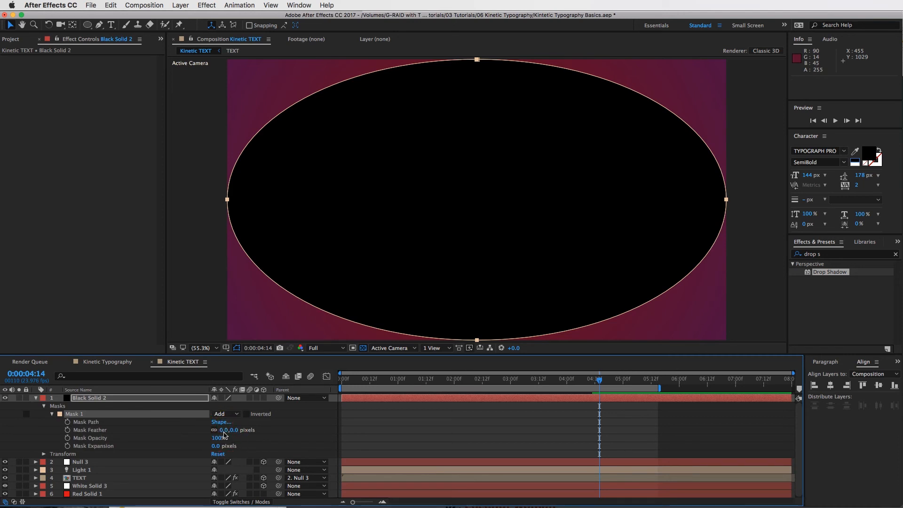
Set the black solid's mask feather to 500 pixels and its mask mode to Subtract.
key("Return")
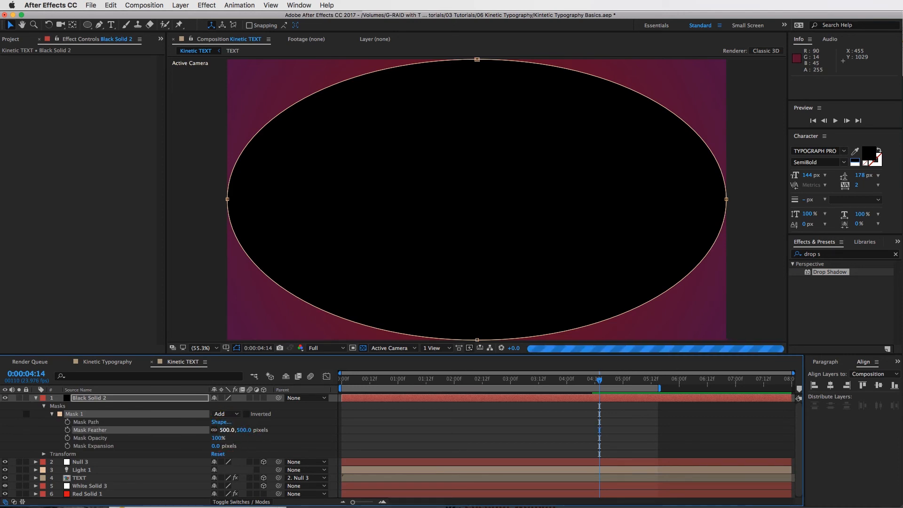
left_click(231, 408)
left_click(226, 414)
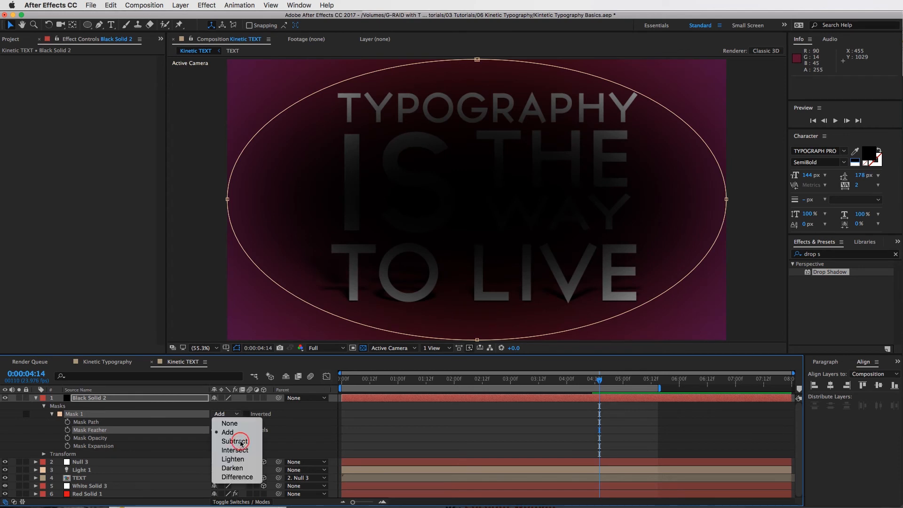
key("Return")
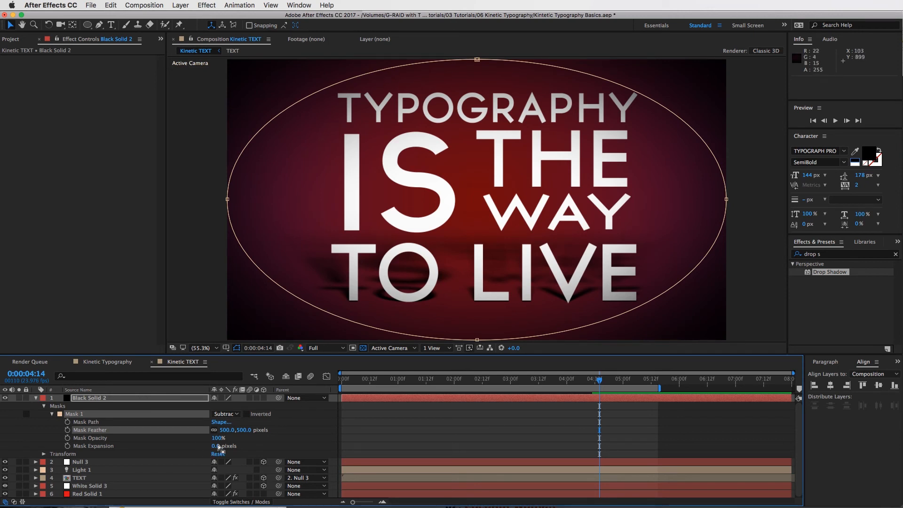
Set the black solid's mask expansion to 300 pixels and deselect everything.
left_click_drag(217, 446, 229, 449)
left_click_drag(453, 451, 454, 452)
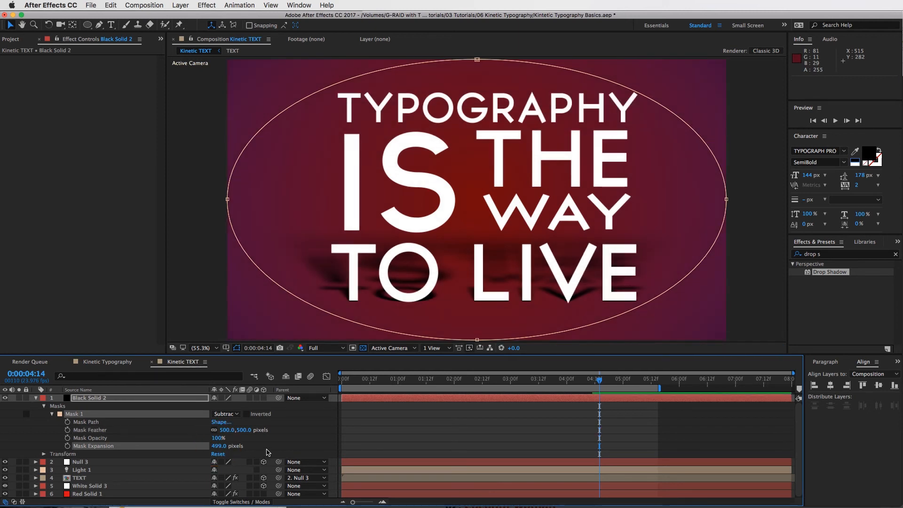
left_click(267, 450)
left_click(218, 449)
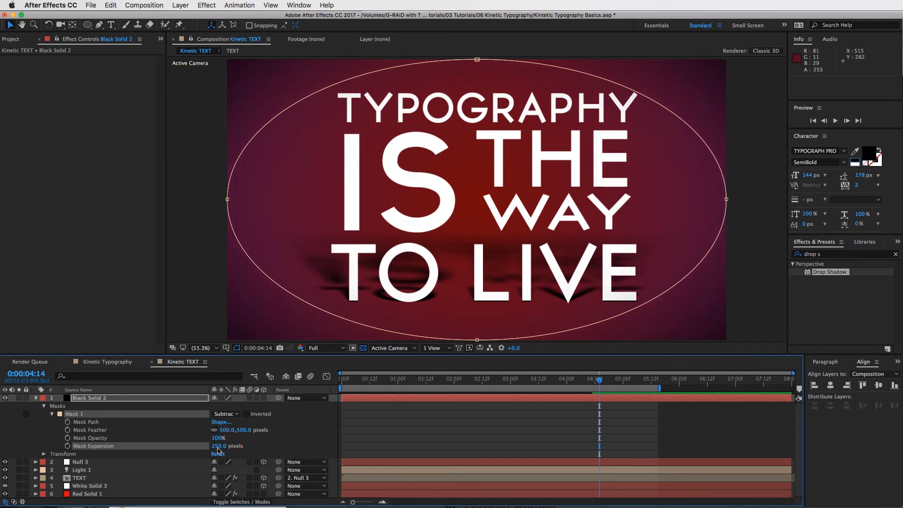
type("300")
left_click(502, 434)
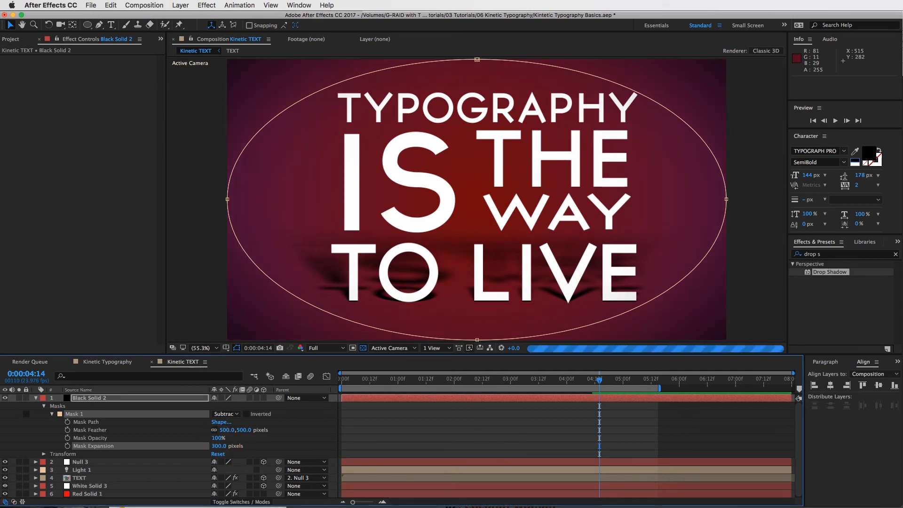
key("super+shift+a")
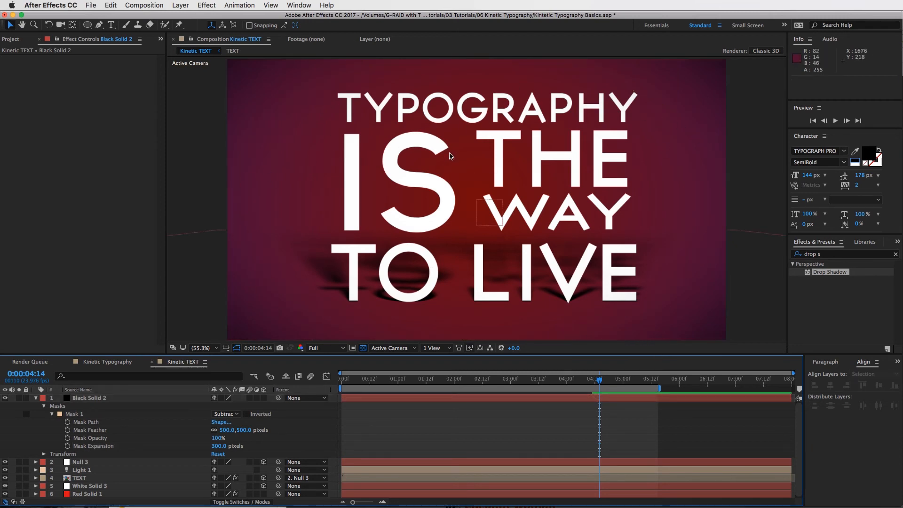
Add a new adjustment layer above all the other layers in the Kinetic TEXT composition.
key("comma")
key("comma")
key("comma")
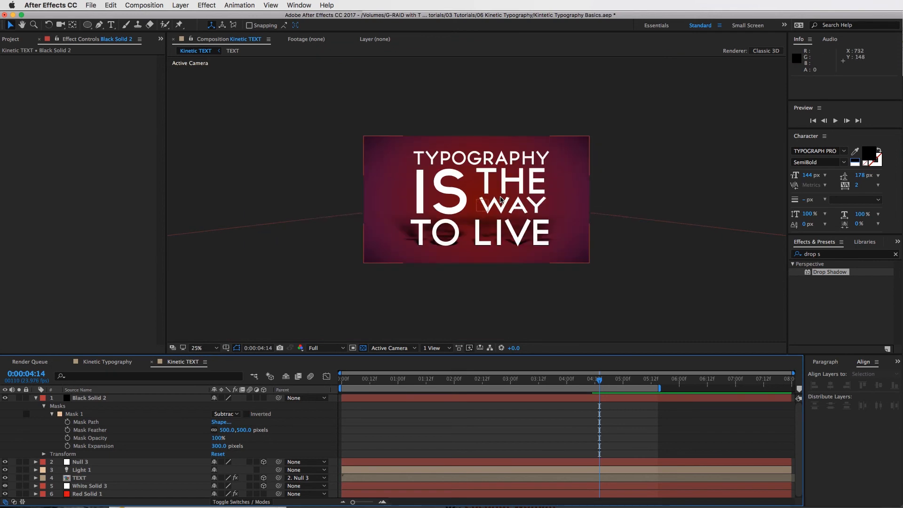
left_click(180, 4)
mouse_move(278, 16)
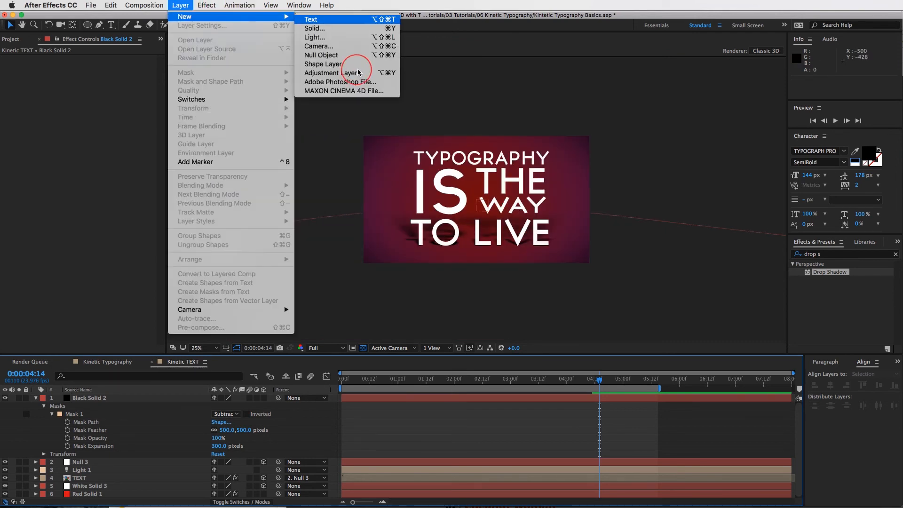
Apply the Curves effect to the adjustment layer and raise the middle of the RGB curve slightly.
left_click(854, 256)
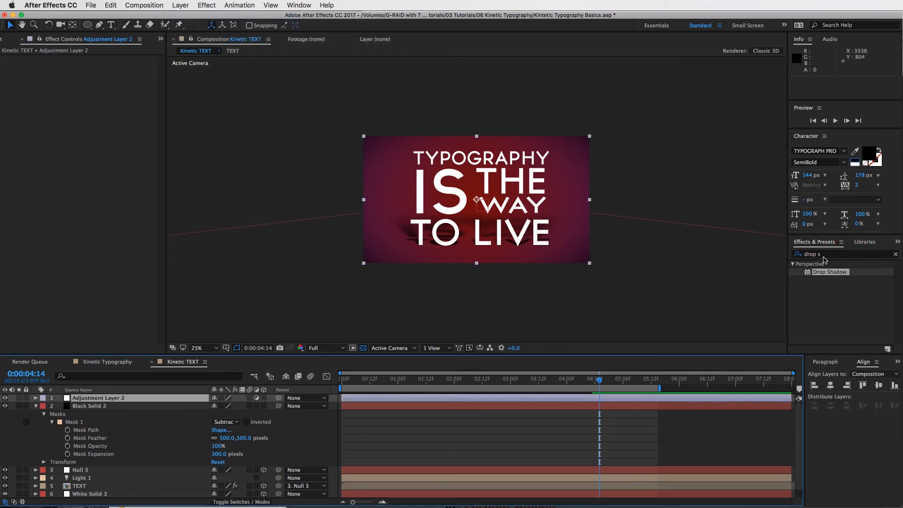
left_click(824, 257)
type("curve")
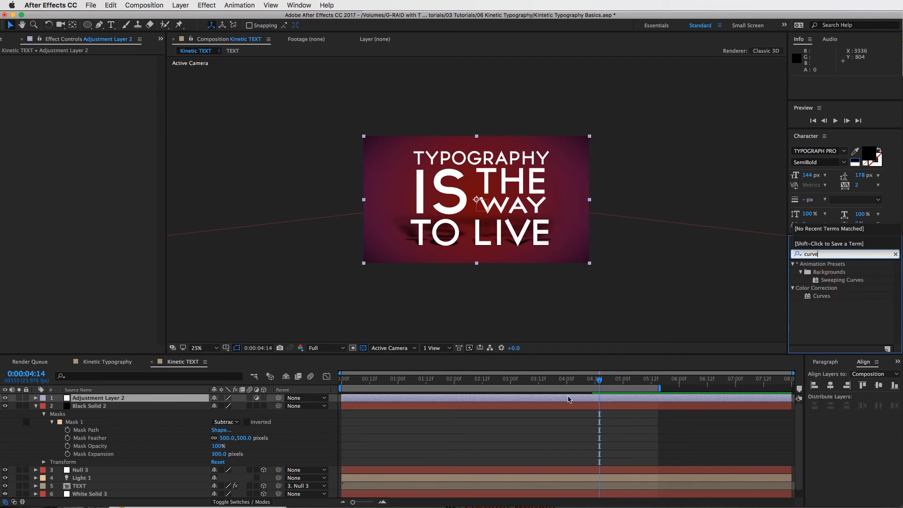
key("Return")
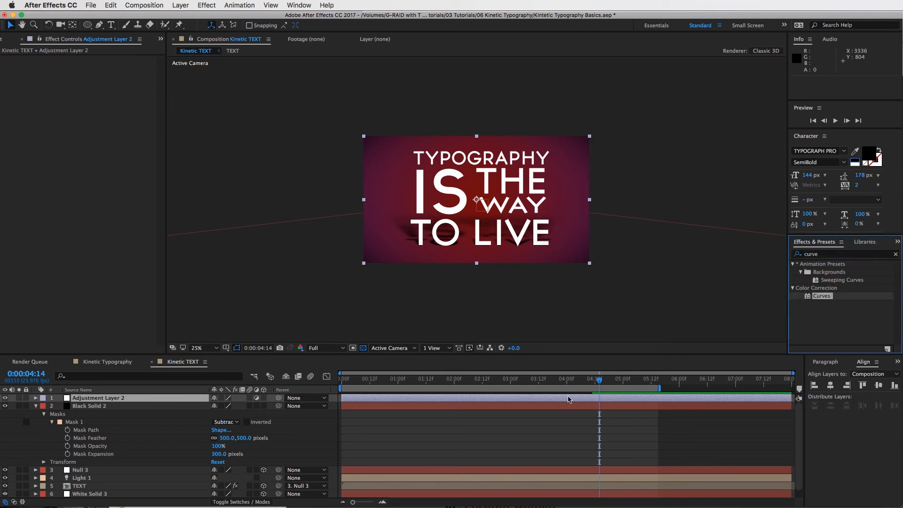
left_click_drag(552, 375, 77, 148)
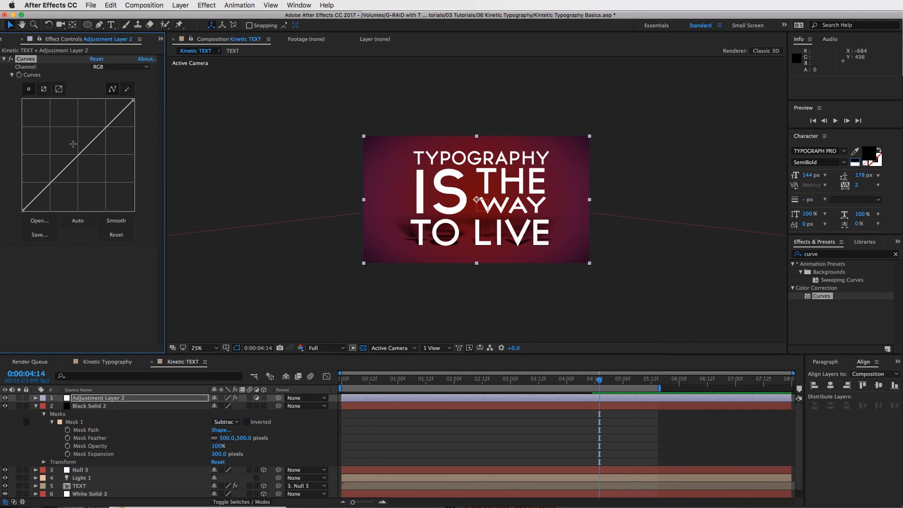
left_click(73, 144)
left_click_drag(75, 145, 77, 146)
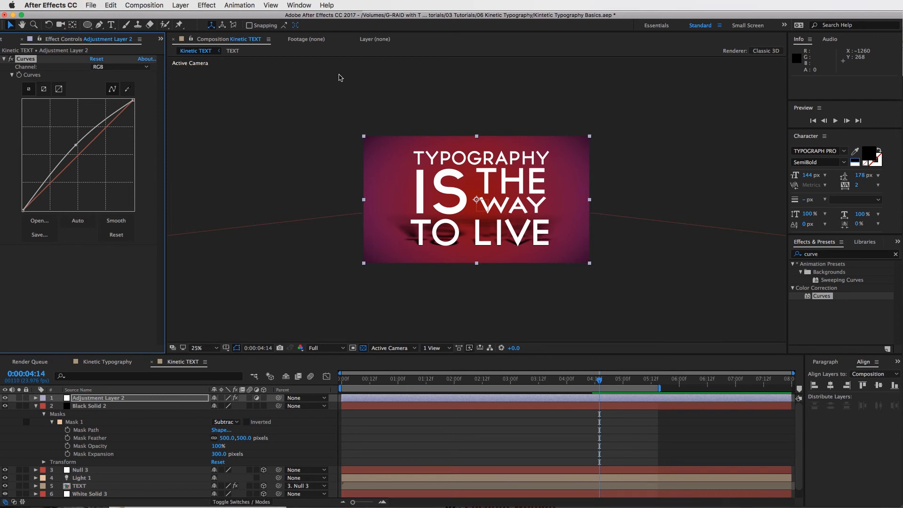
Draw an elliptical mask about 2500 x 1140 px on the adjustment layer, covering the upper frame and extending beyond its edges.
left_click(330, 75)
key("q")
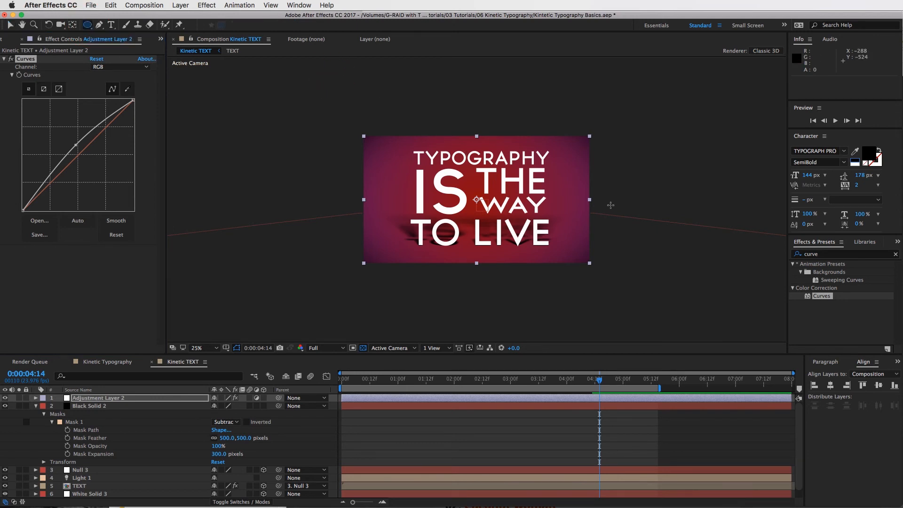
left_click_drag(329, 74, 612, 206)
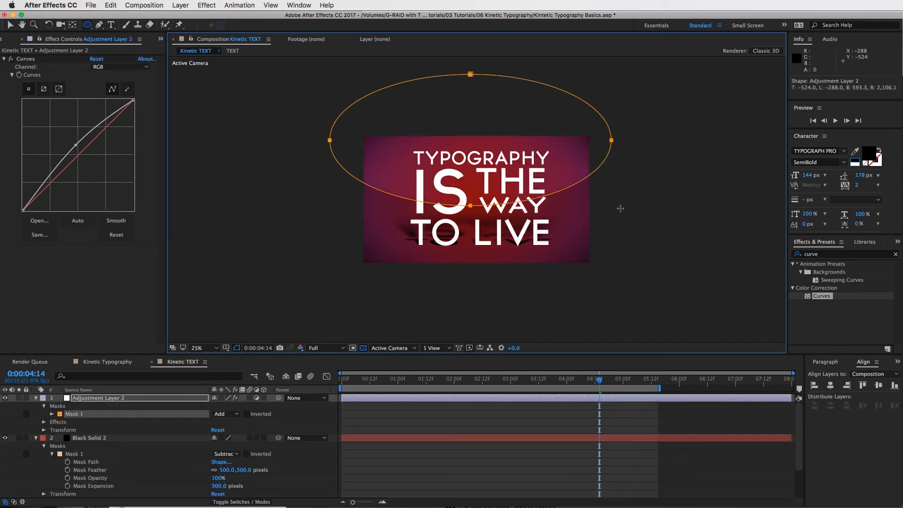
Set the adjustment layer's mask feather to 150 pixels and deselect everything.
left_click(222, 431)
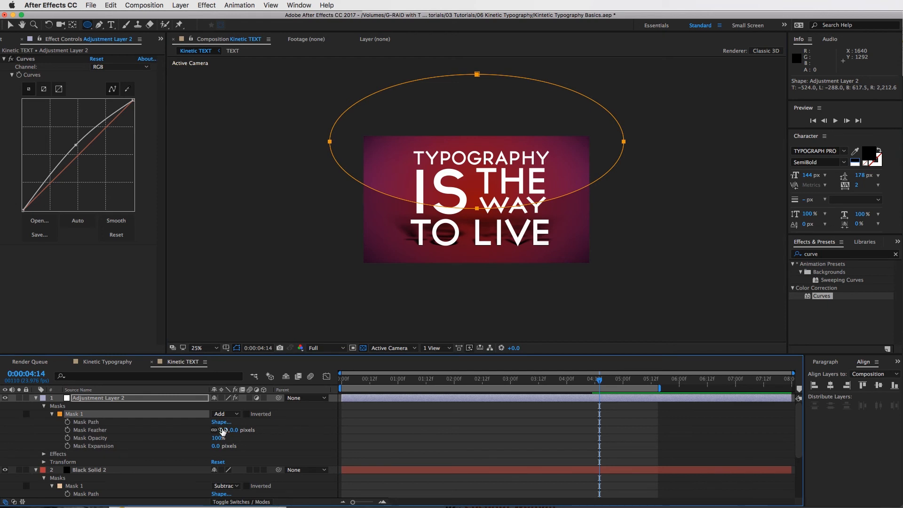
type("300")
key("Return")
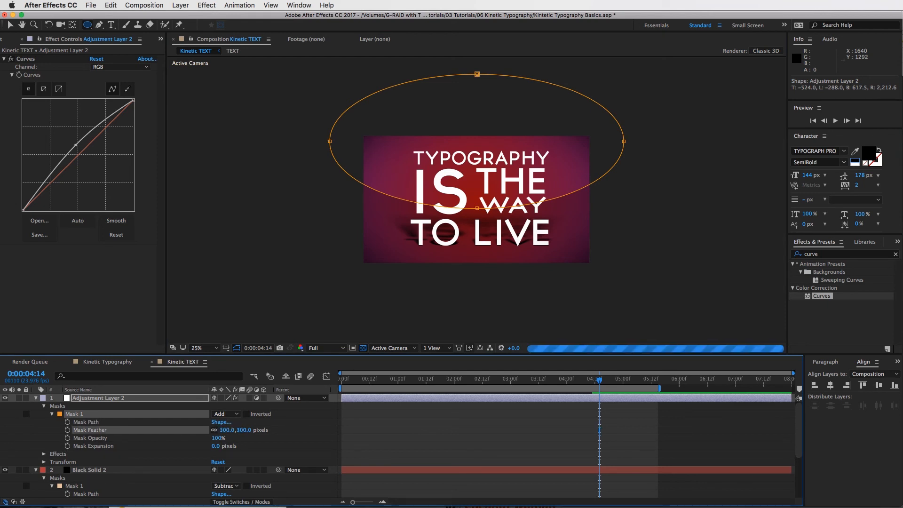
left_click(224, 431)
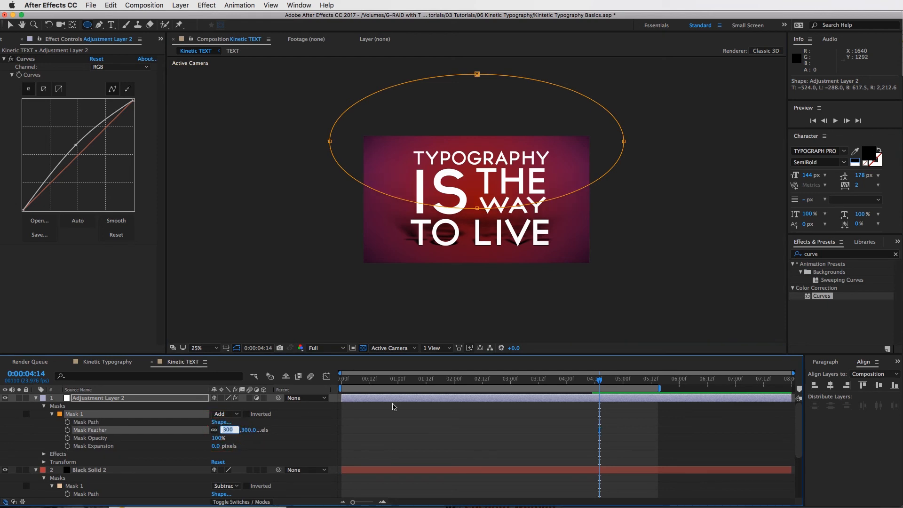
type("150")
key("Return")
key("F2")
Fit the composition in the viewer, return to the Selection tool and collapse the adjustment layer's properties.
left_click(200, 349)
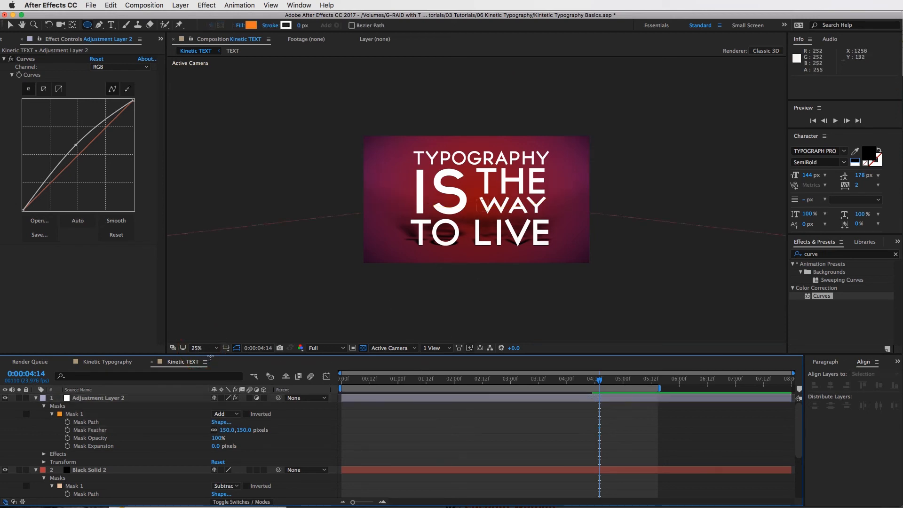
left_click(202, 356)
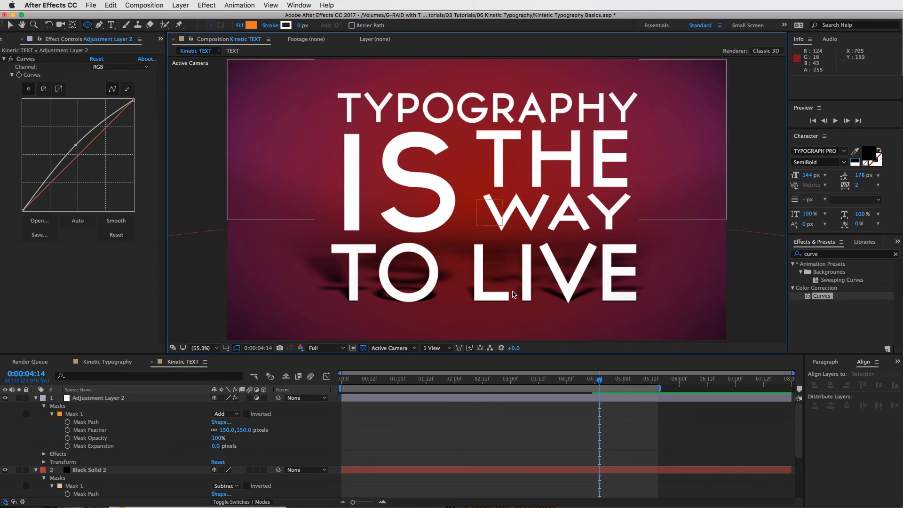
key("v")
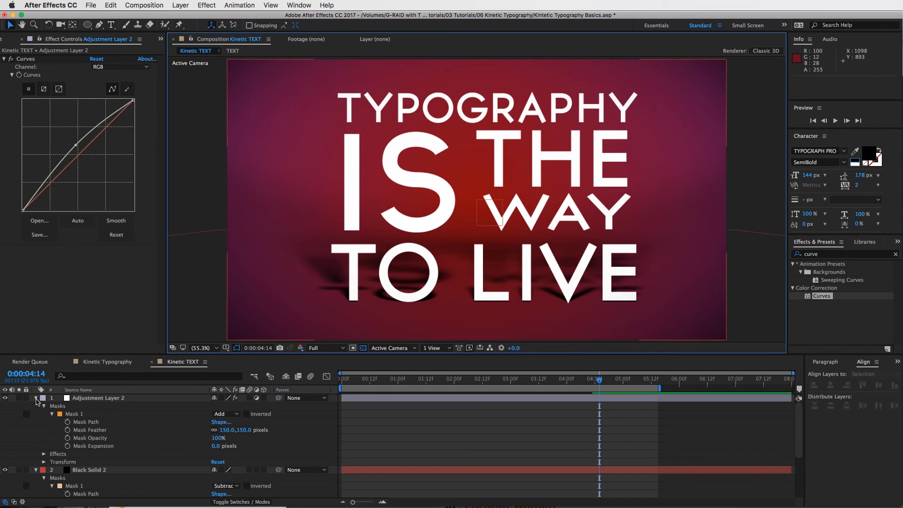
left_click(37, 398)
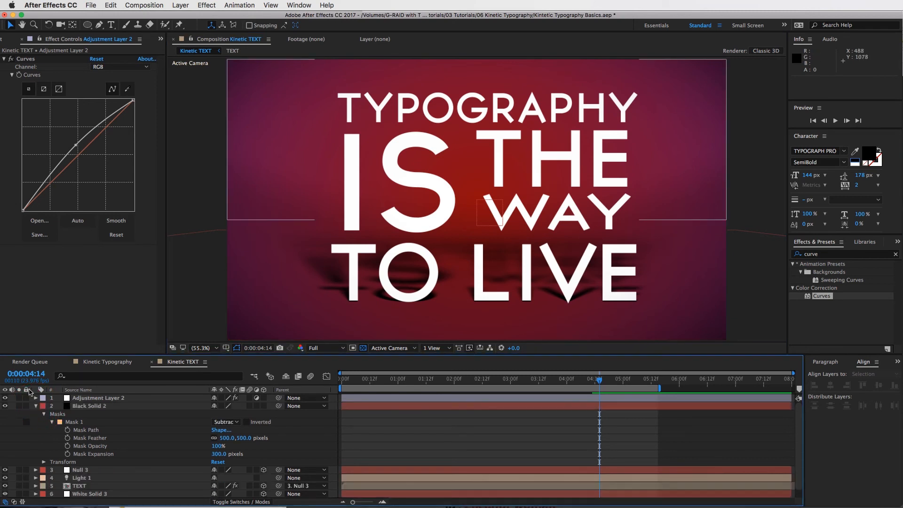
Enable motion blur on the TEXT layer and for the Kinetic TEXT composition.
left_click(79, 429)
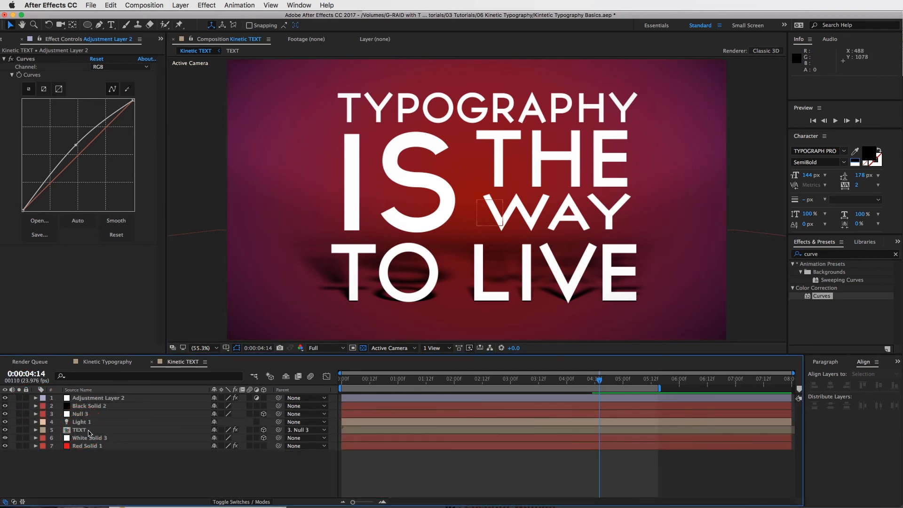
left_click(249, 431)
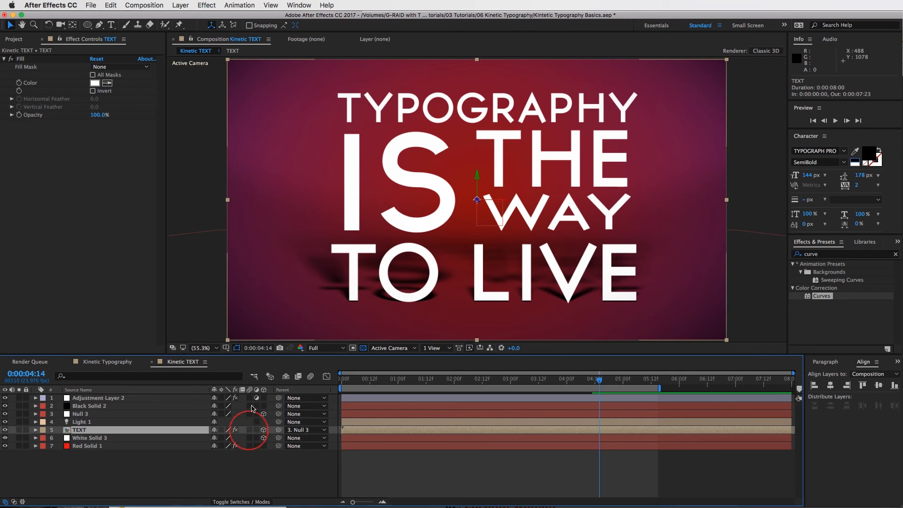
left_click(249, 430)
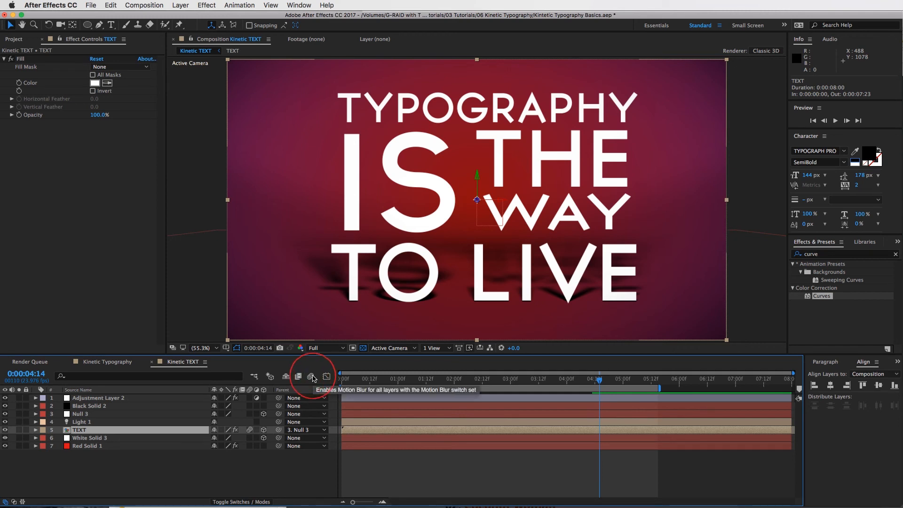
Check the motion blur on the moving words by stepping back through the animation and previewing from 0:00:02:07.
left_click(598, 379)
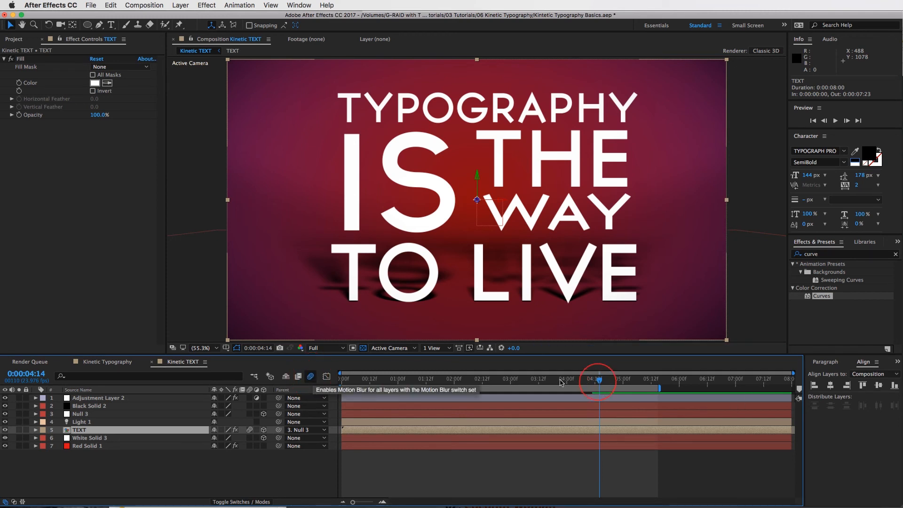
left_click_drag(531, 381, 534, 380)
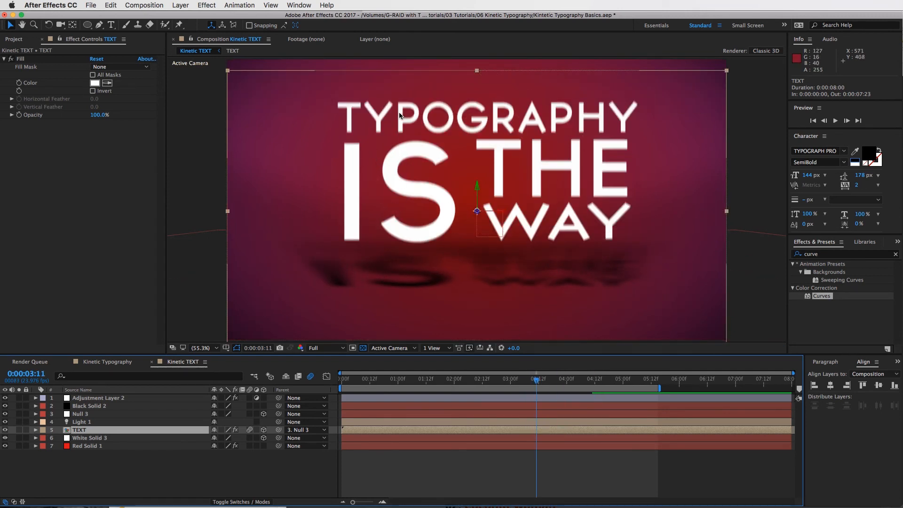
left_click(536, 379)
key("Page_Up")
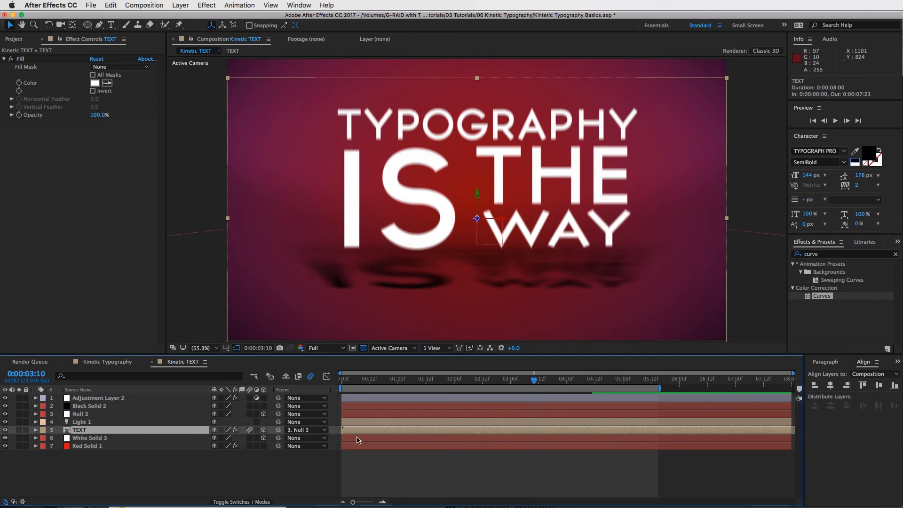
left_click(524, 379)
left_click_drag(505, 380, 481, 382)
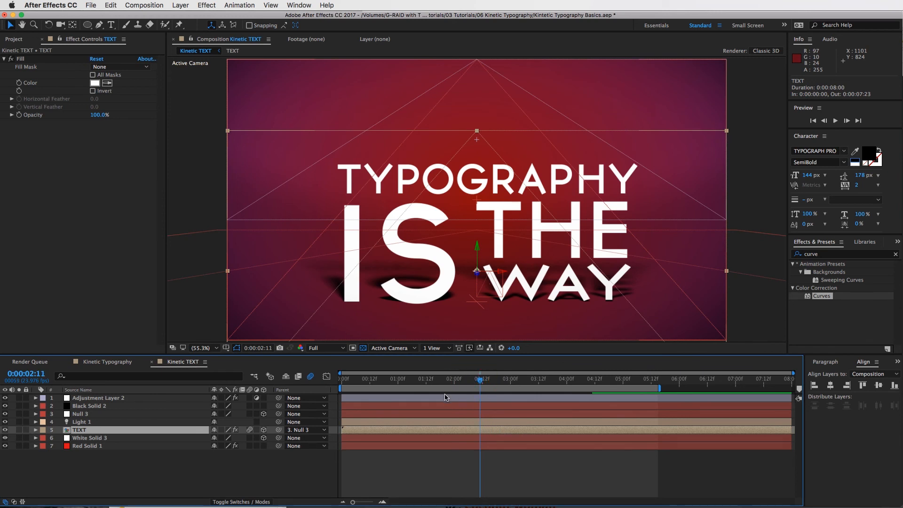
left_click(472, 381)
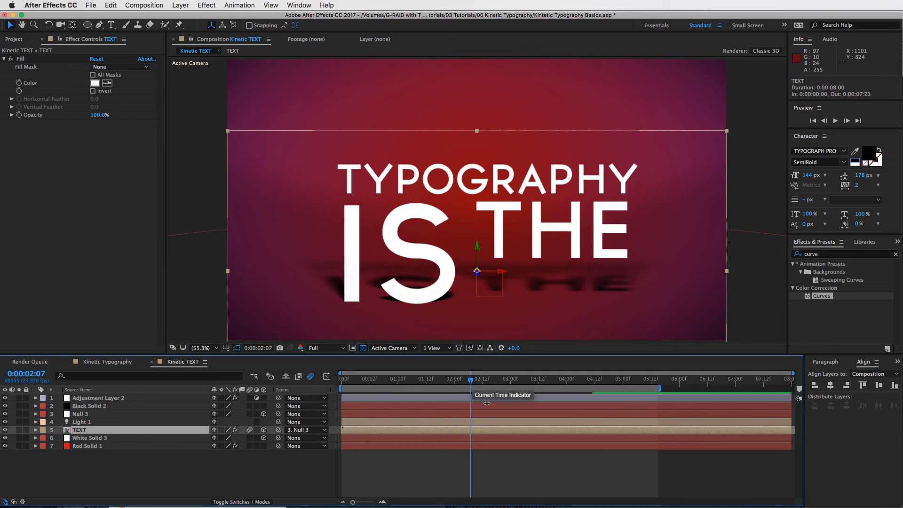
key("space")
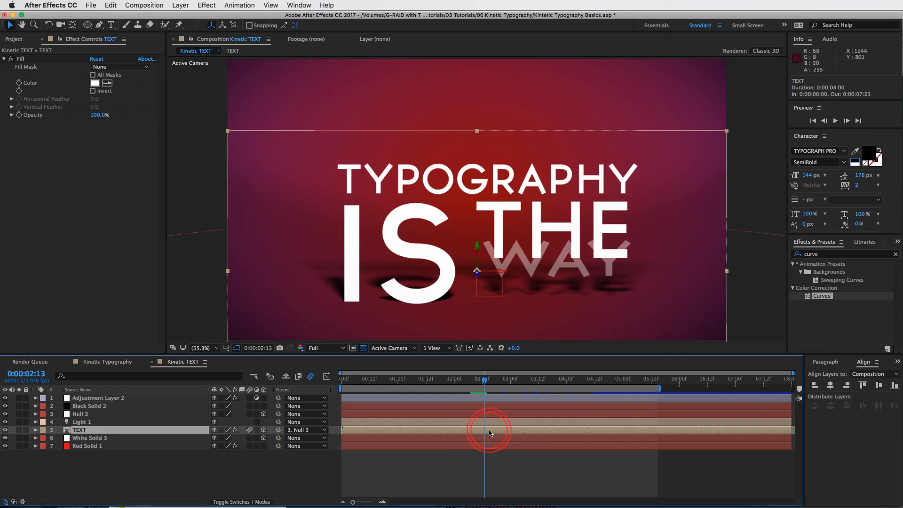
Inspect the five word layers and their timing inside the TEXT composition and return to the Kinetic TEXT composition.
double_click(468, 430)
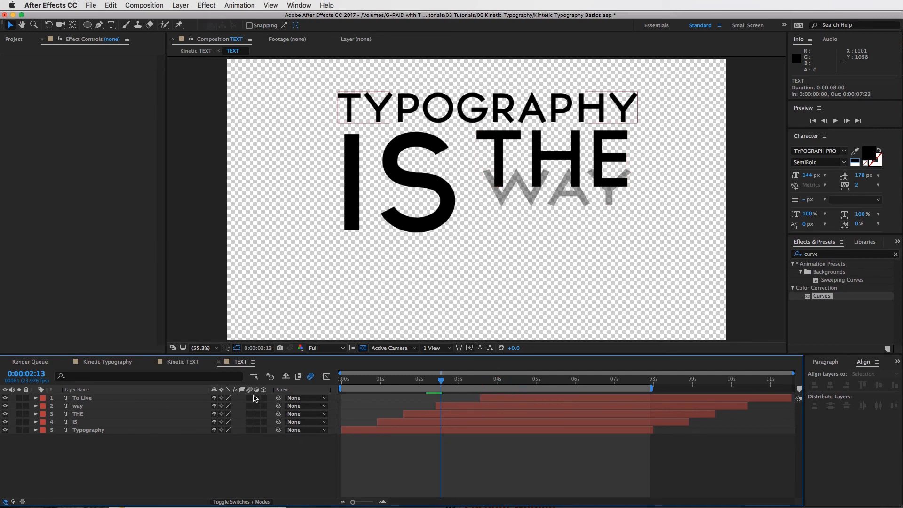
left_click(252, 430)
left_click(252, 398, "shift")
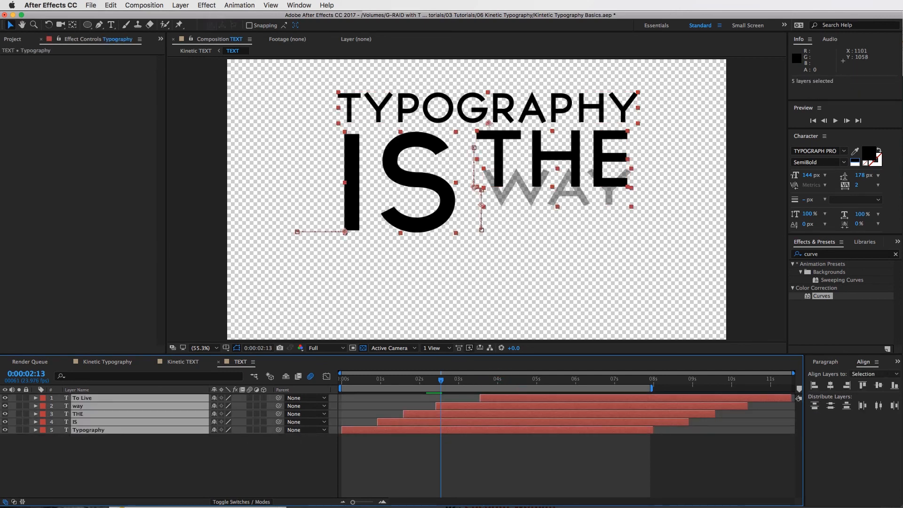
left_click(483, 474)
left_click(455, 378)
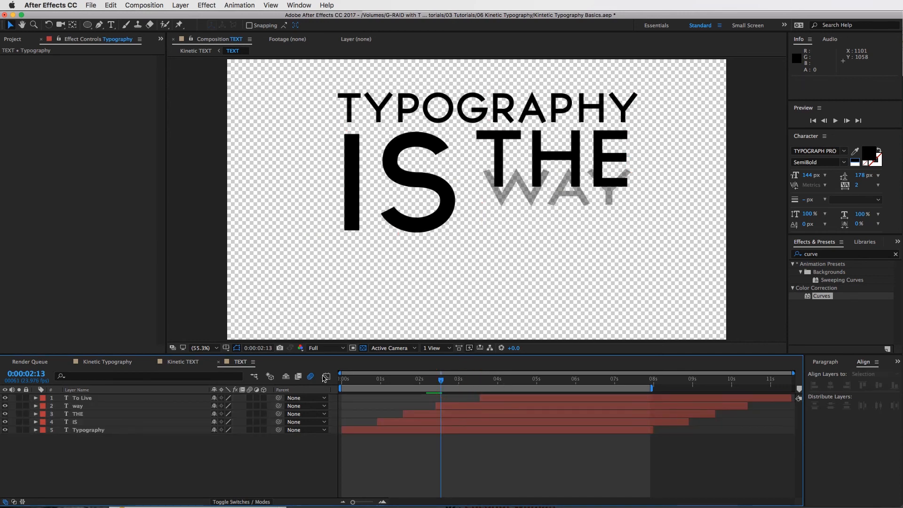
left_click(221, 363)
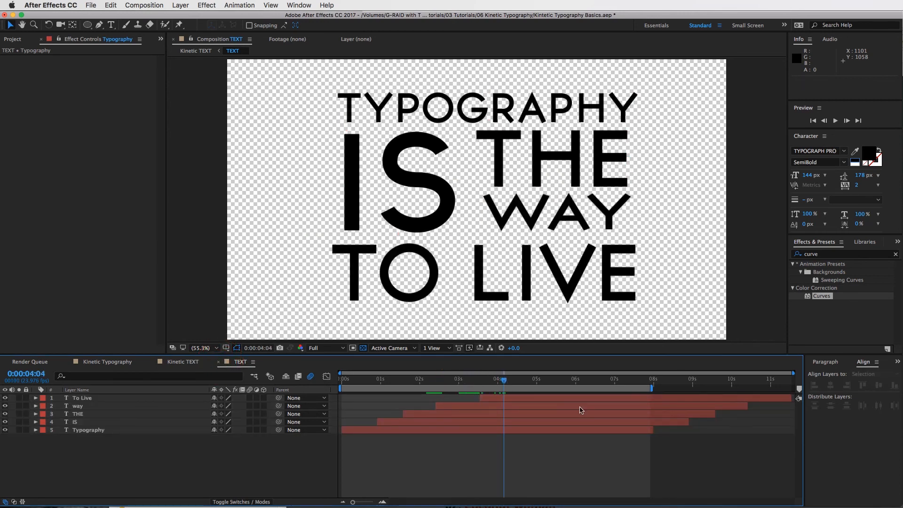
Preview the entrance of the words "TO LIVE" with motion blur in the Kinetic TEXT composition.
left_click(575, 378)
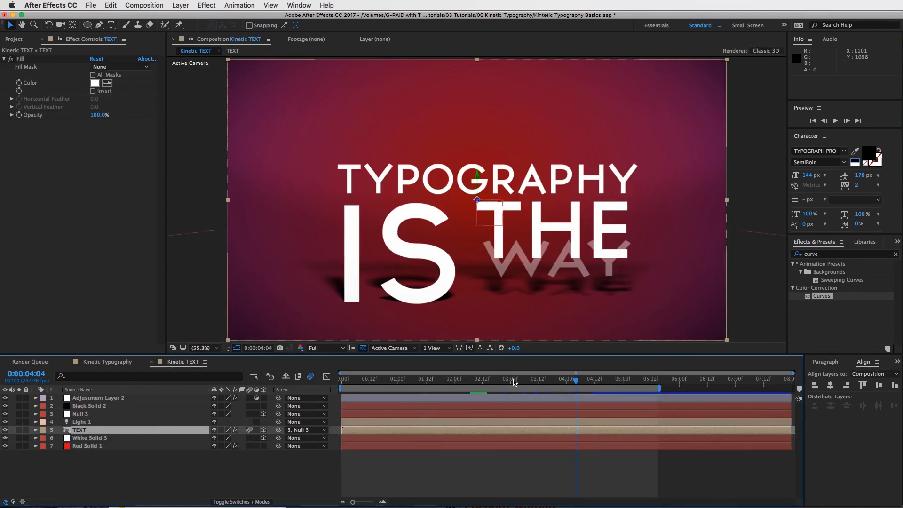
left_click_drag(513, 383, 576, 382)
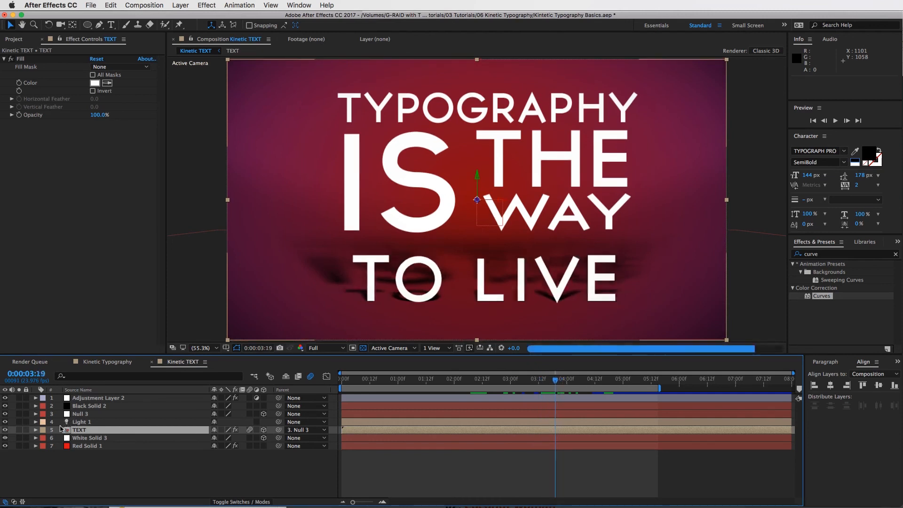
key("space")
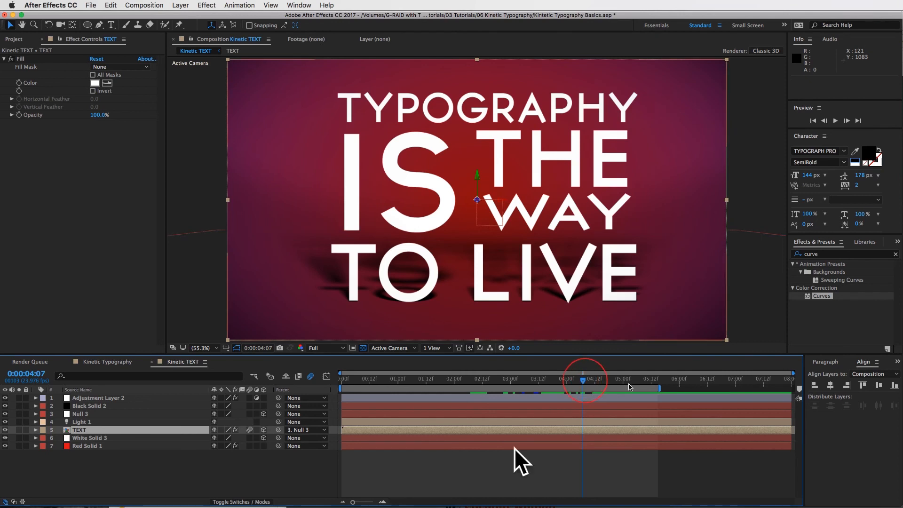
key("space")
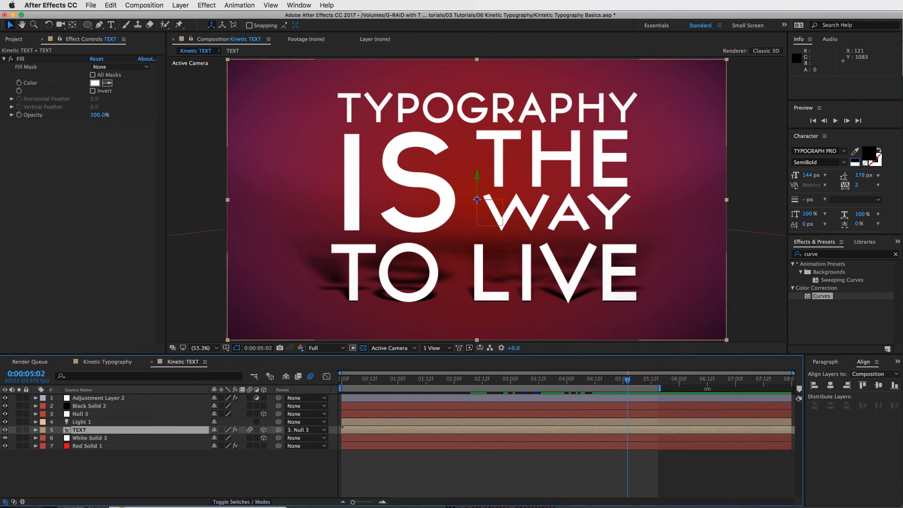
Extend the end of the work area to the composition's last frame, 0:00:07:23.
left_click_drag(659, 388, 776, 388)
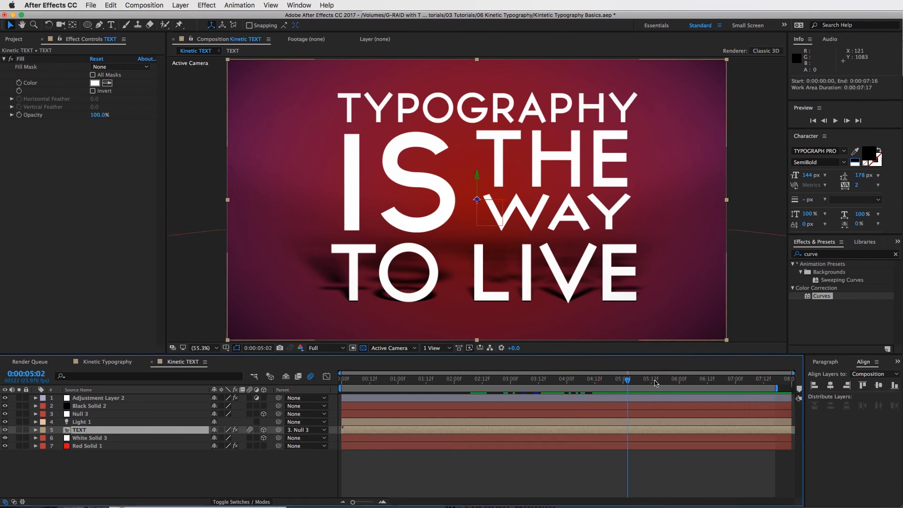
double_click(630, 384)
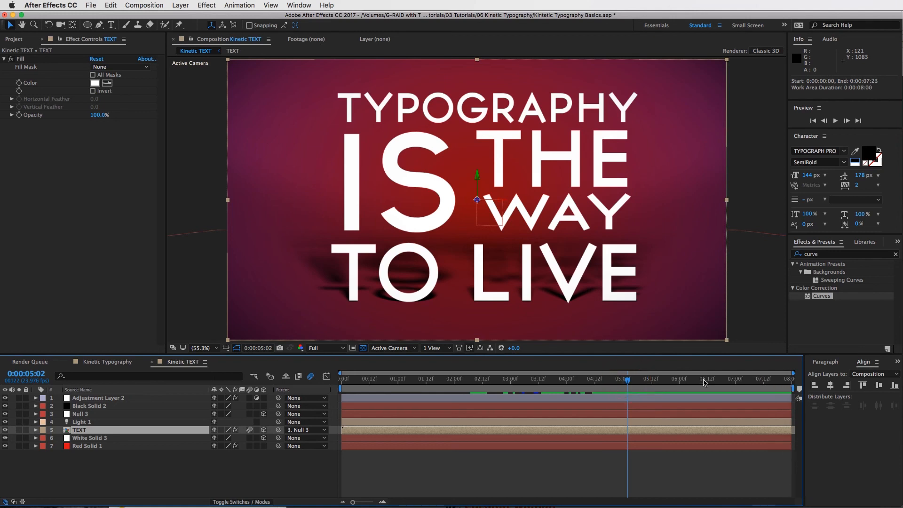
Start animating the TEXT layer's Scale with a 100% keyframe at 0:00:06:12.
mouse_move(697, 384)
left_mouse_down()
mouse_move(704, 383)
mouse_move(691, 383)
left_mouse_up()
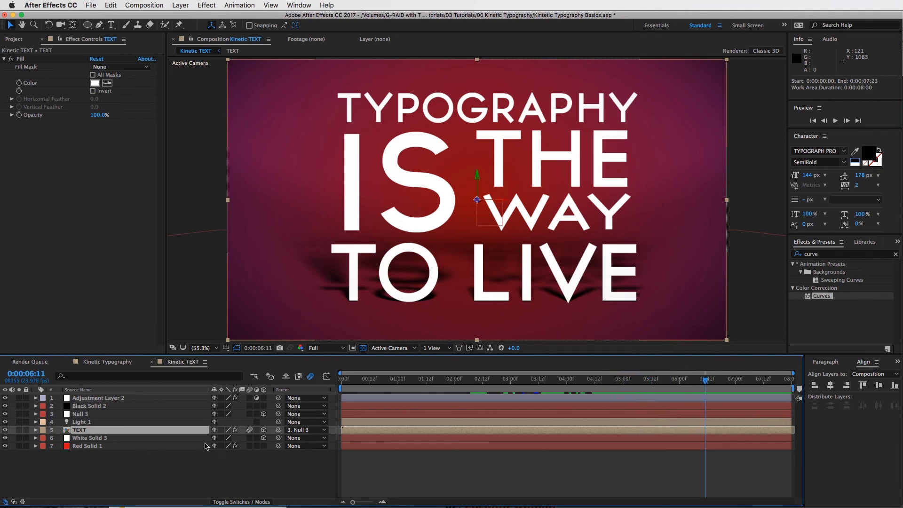
key("s")
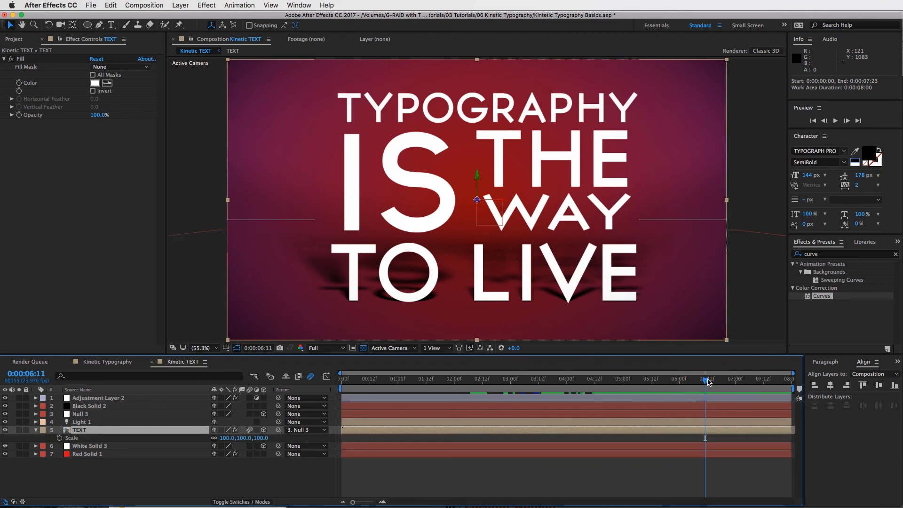
key("Page_Up")
left_click(59, 439)
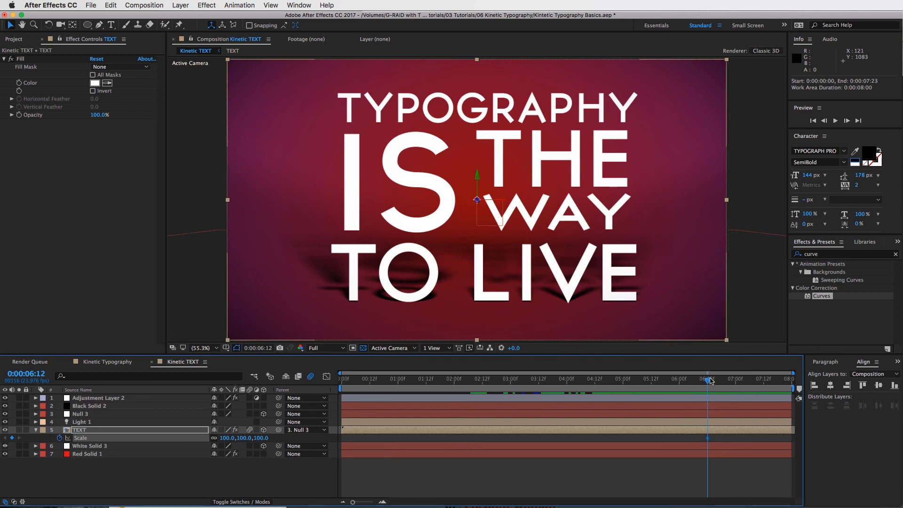
Add a 105% Scale keyframe to the TEXT layer three frames further on, at 0:00:06:15.
key("Page_Down")
key("Page_Down")
key("Page_Down")
left_click(228, 437)
type("105")
key("Return")
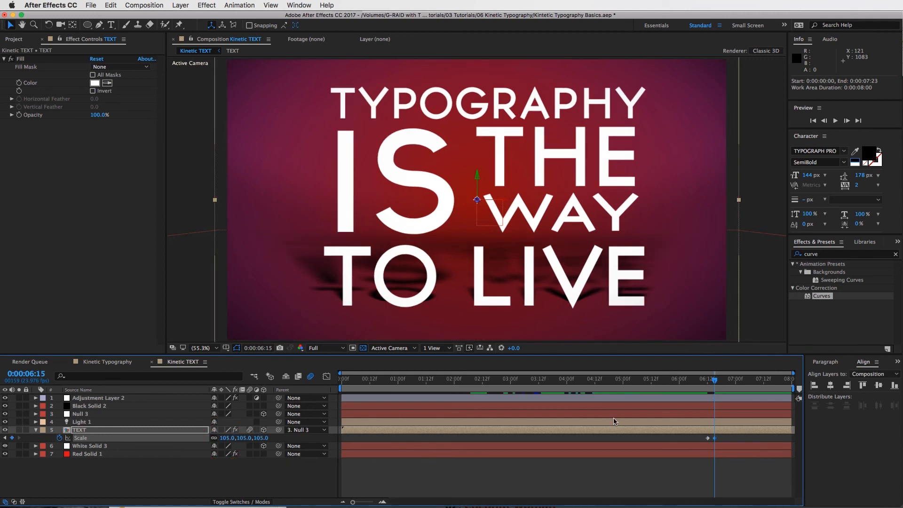
Add a 0% Scale keyframe to the TEXT layer seven frames further on, at 0:00:06:22.
key("Page_Down")
key("Page_Down")
key("Page_Down")
key("Page_Down")
key("Page_Down")
key("Page_Down")
key("Page_Down")
left_click(221, 438)
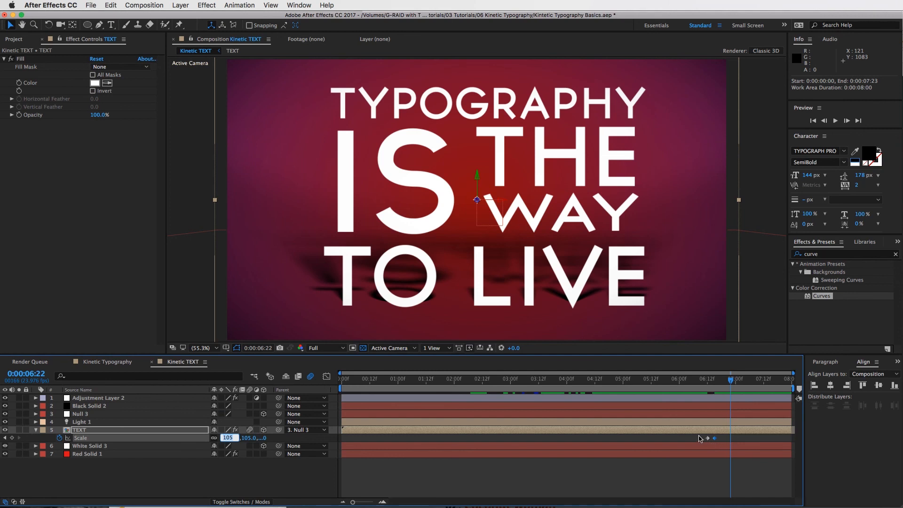
type("0")
left_click(699, 438)
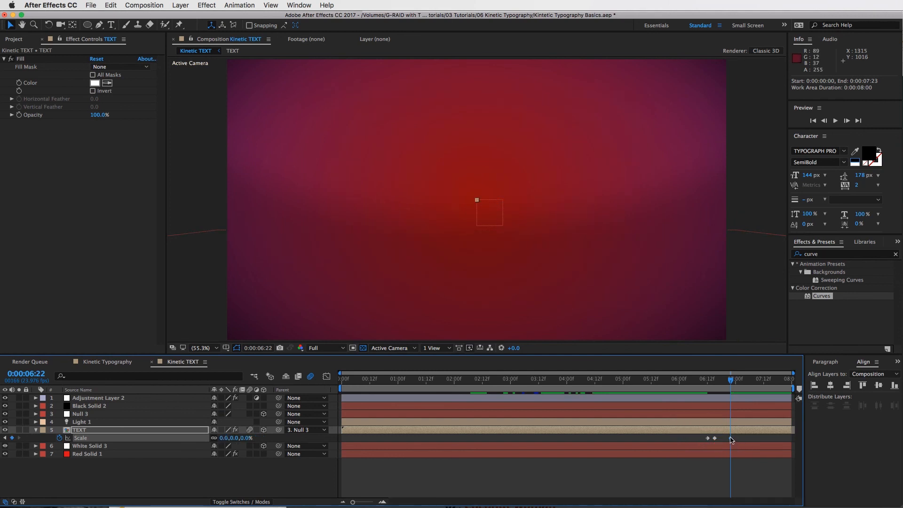
Apply Easy Ease to all three Scale keyframes of the TEXT layer.
left_click(80, 438)
right_click(731, 438)
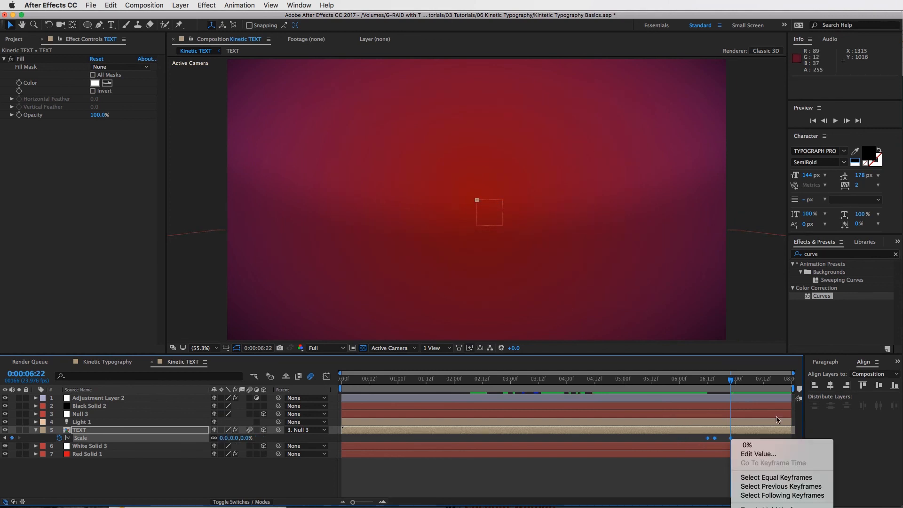
key("F9")
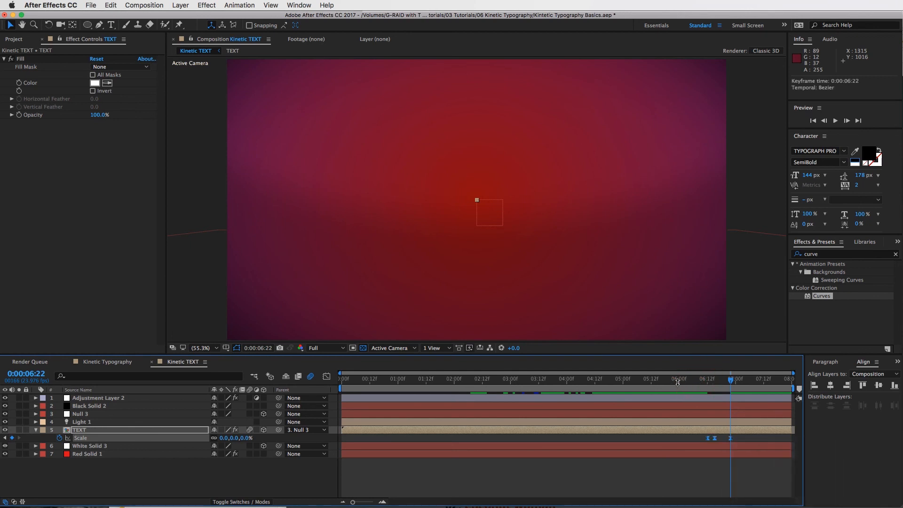
Set the work area from 0:00:05:21 to 0:00:07:20 and preview the text's scale-out animation.
left_click(677, 382)
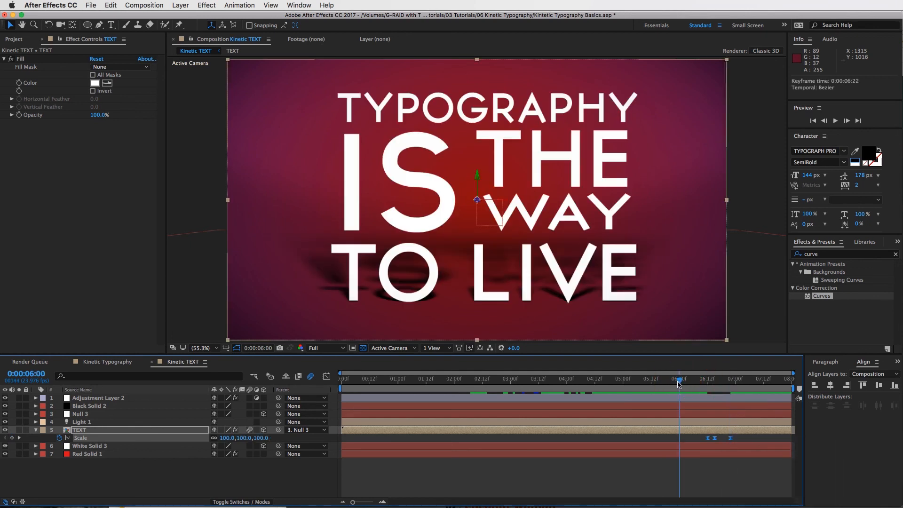
left_click(673, 383)
key("b")
left_click_drag(792, 388, 786, 390)
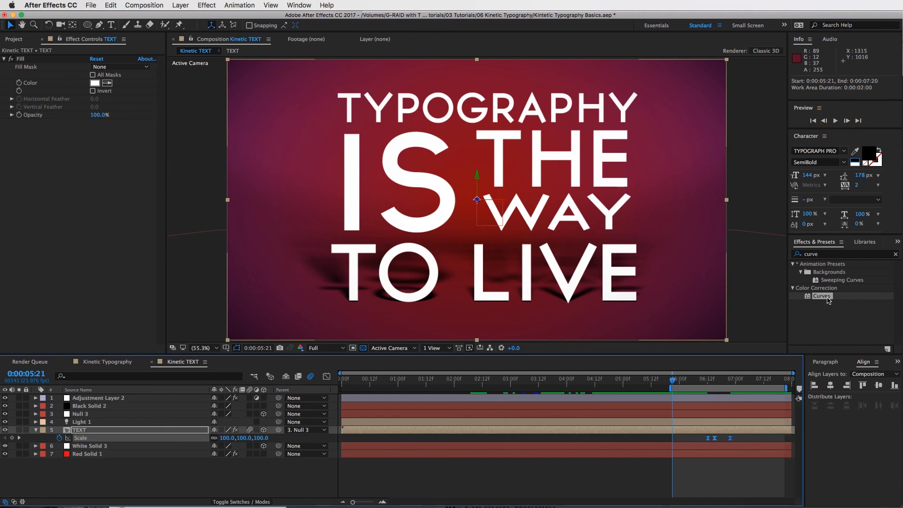
key("space")
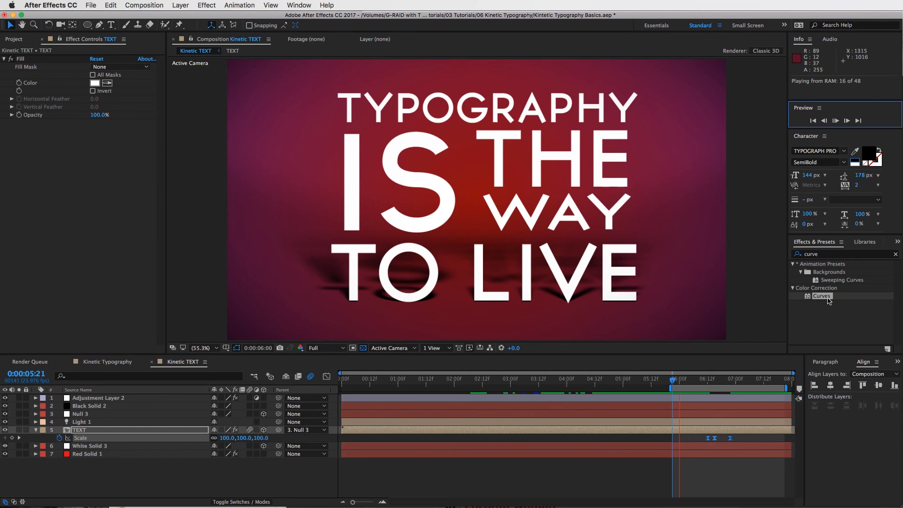